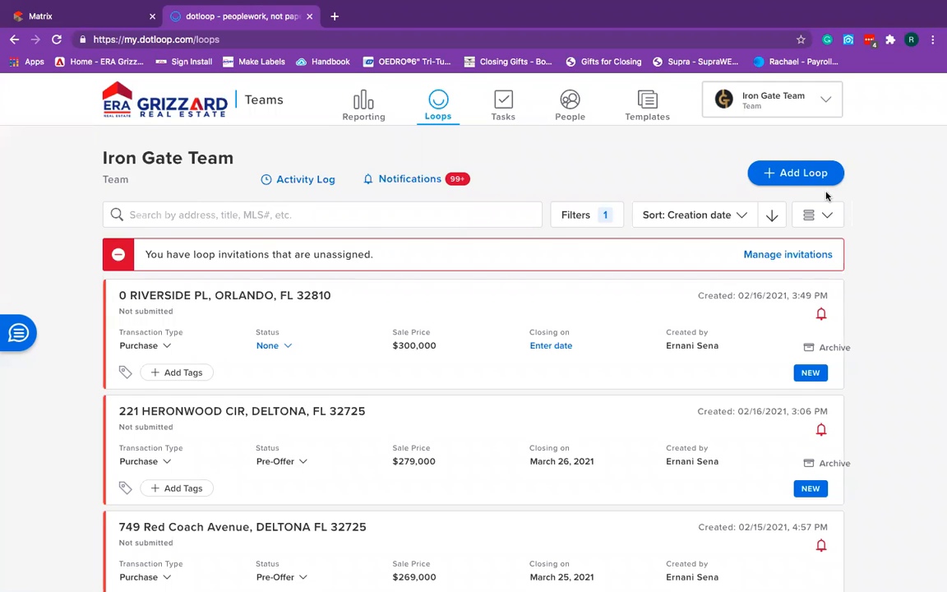
pyautogui.click(773, 177)
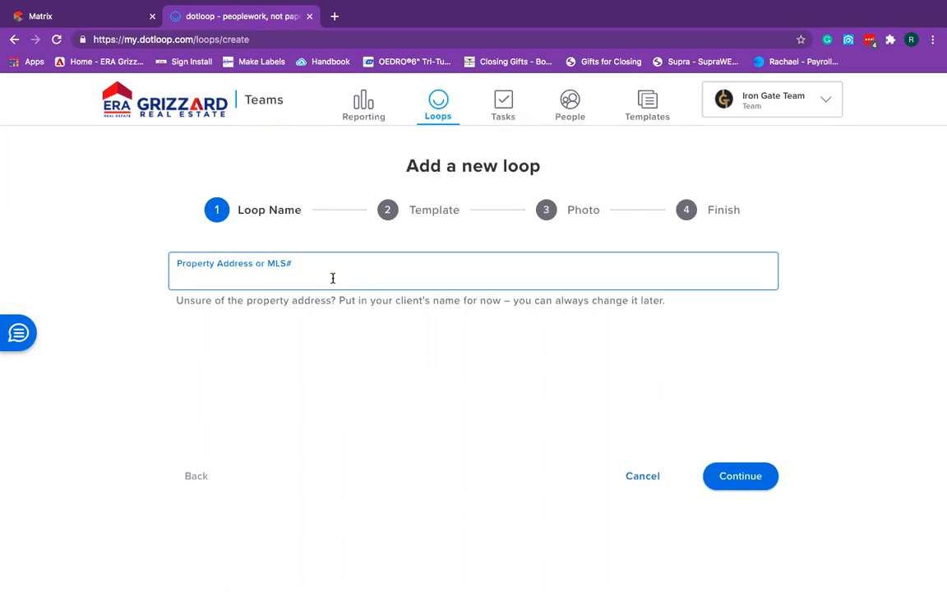
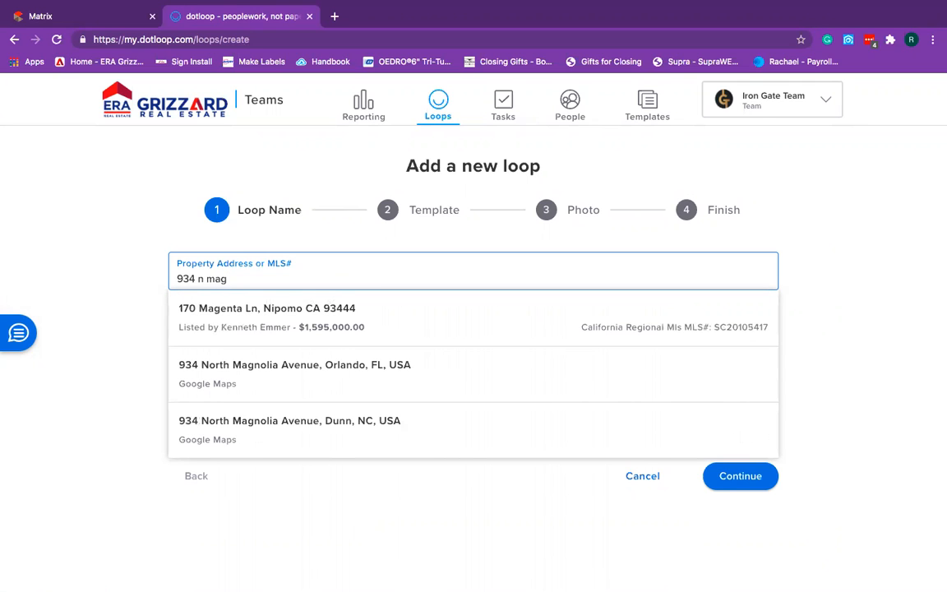
pyautogui.click(352, 374)
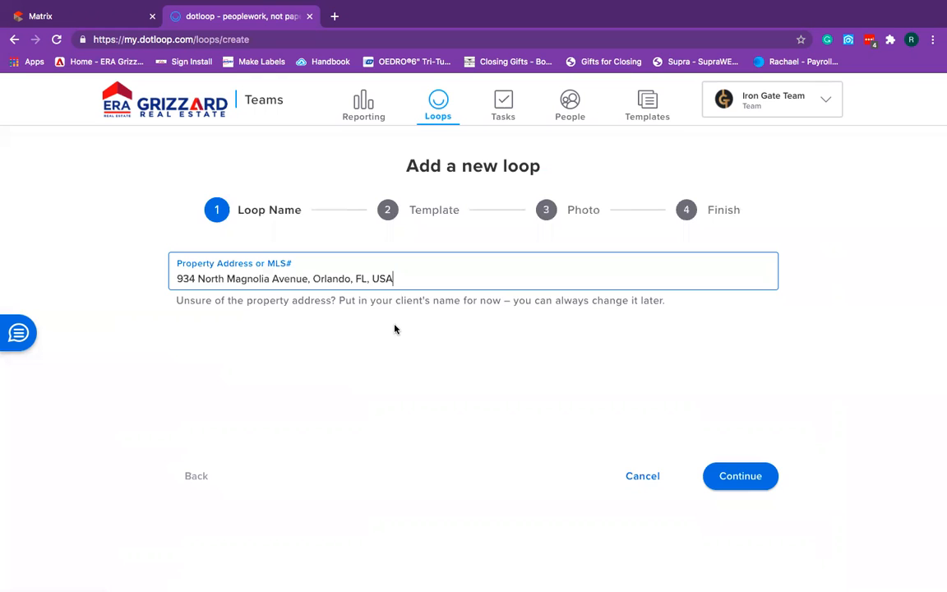
pyautogui.click(730, 482)
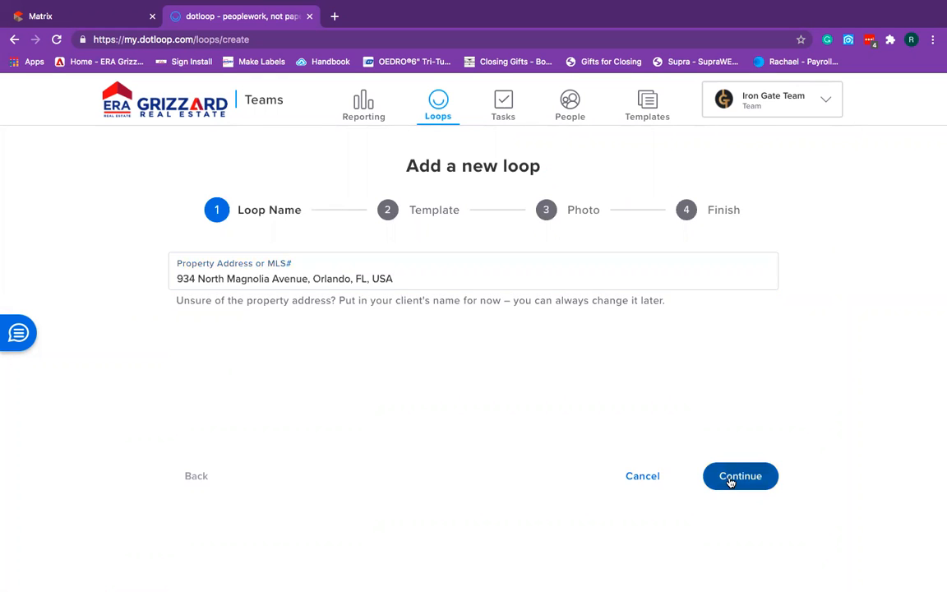
pyautogui.click(589, 284)
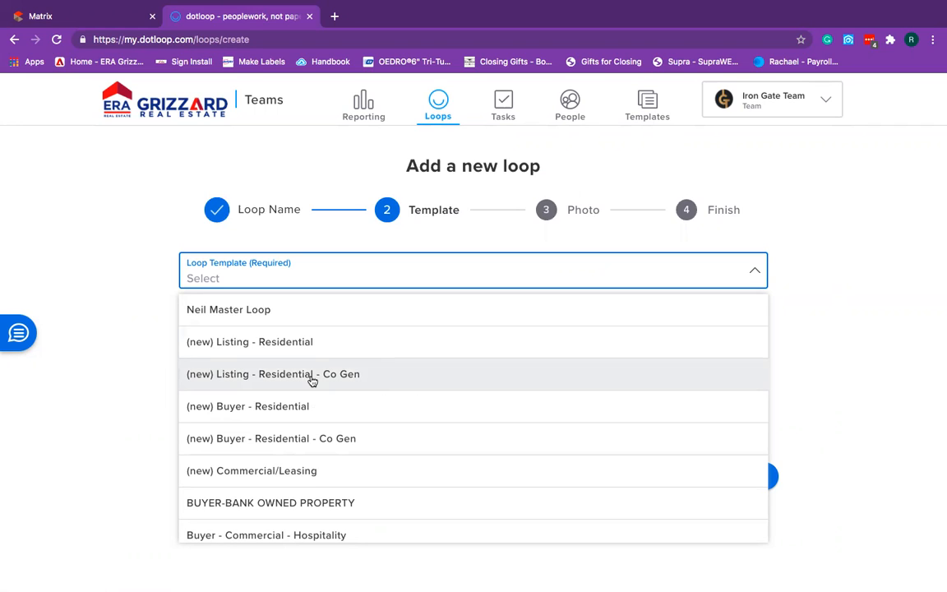
# Create the loop from the (new) Listing - Residential template, skipping the photo.
pyautogui.click(287, 352)
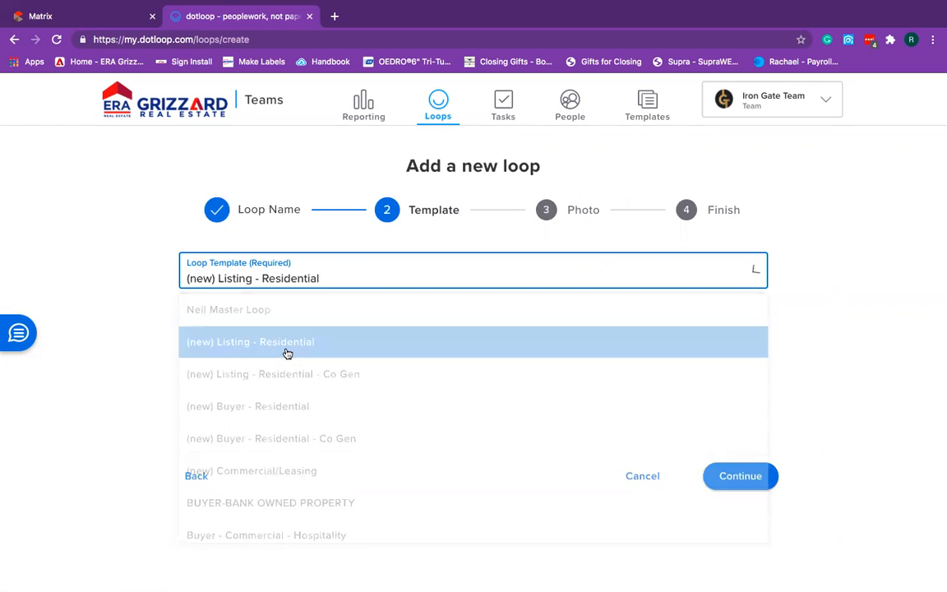
pyautogui.click(749, 477)
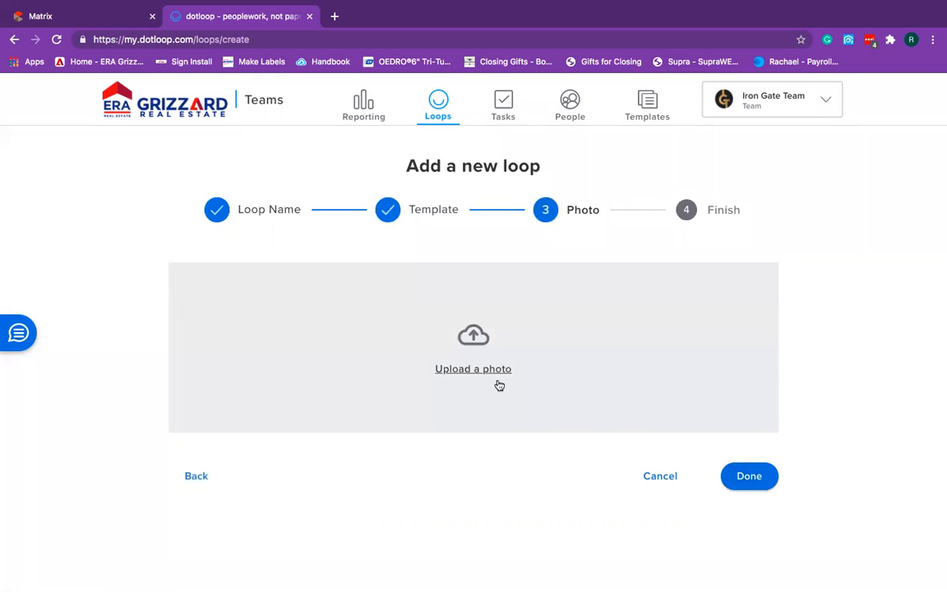
pyautogui.click(737, 476)
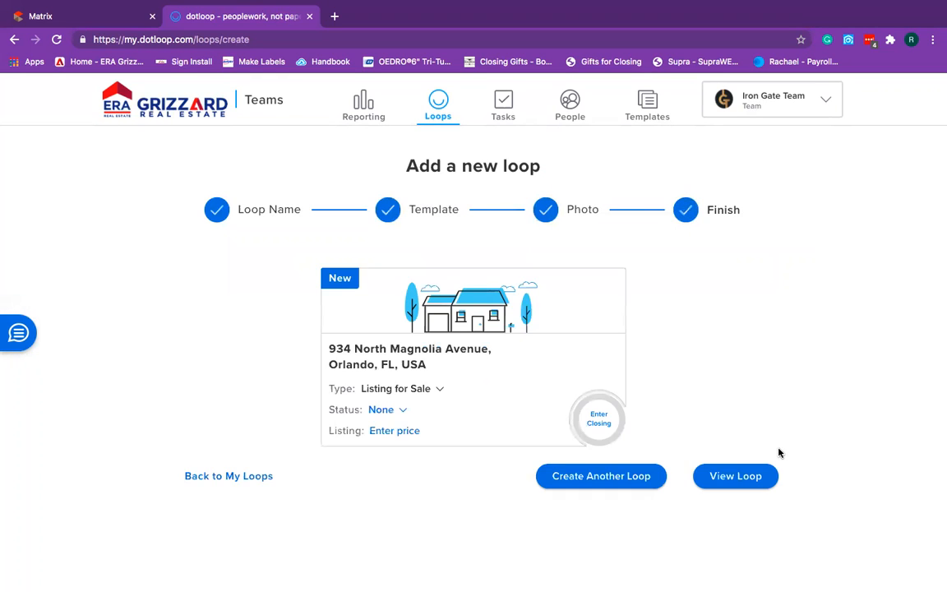
# Set the loop status to Pre-Listing and listing price to $150,000, then view the loop.
pyautogui.click(388, 410)
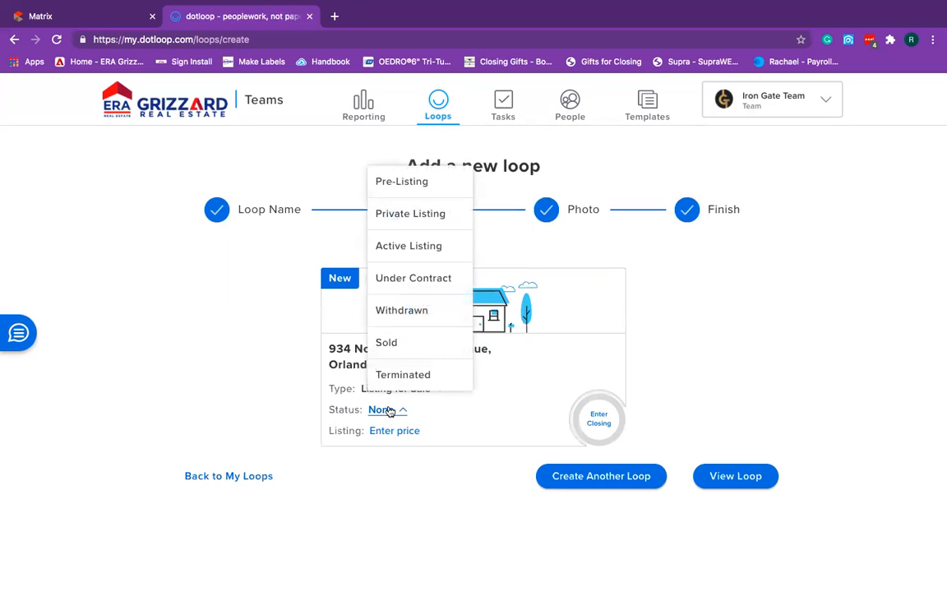
pyautogui.click(422, 184)
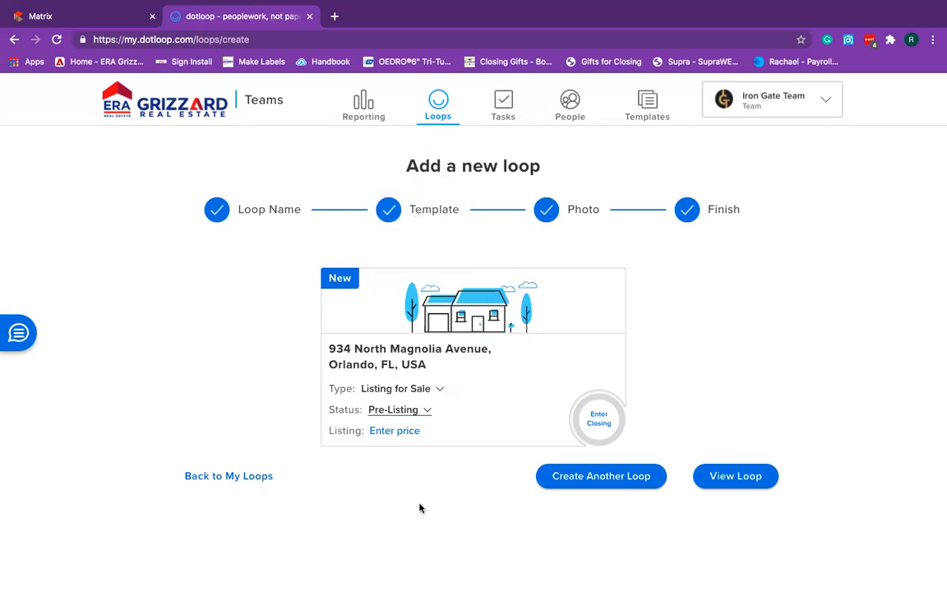
pyautogui.click(388, 434)
pyautogui.write('150000')
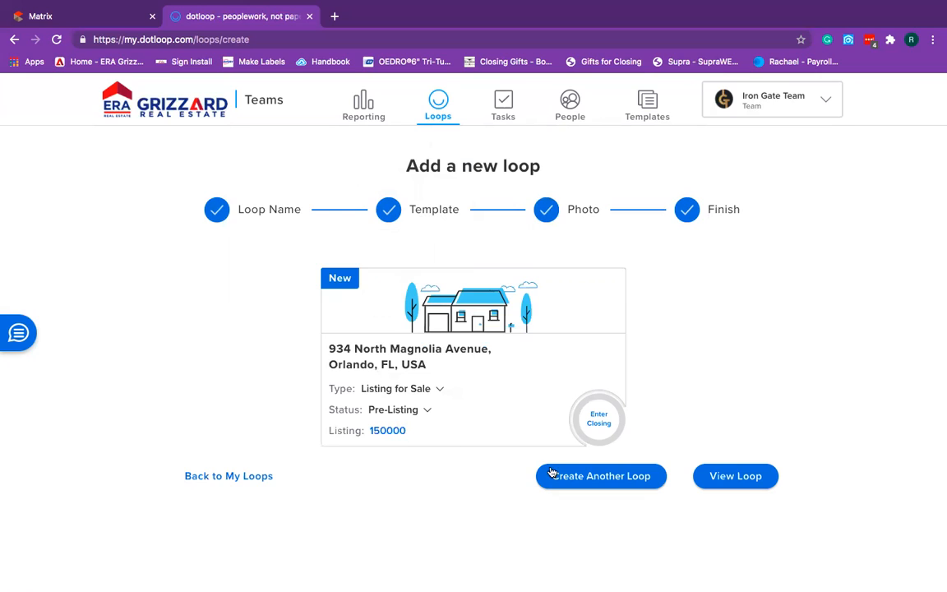
pyautogui.click(715, 396)
pyautogui.click(743, 485)
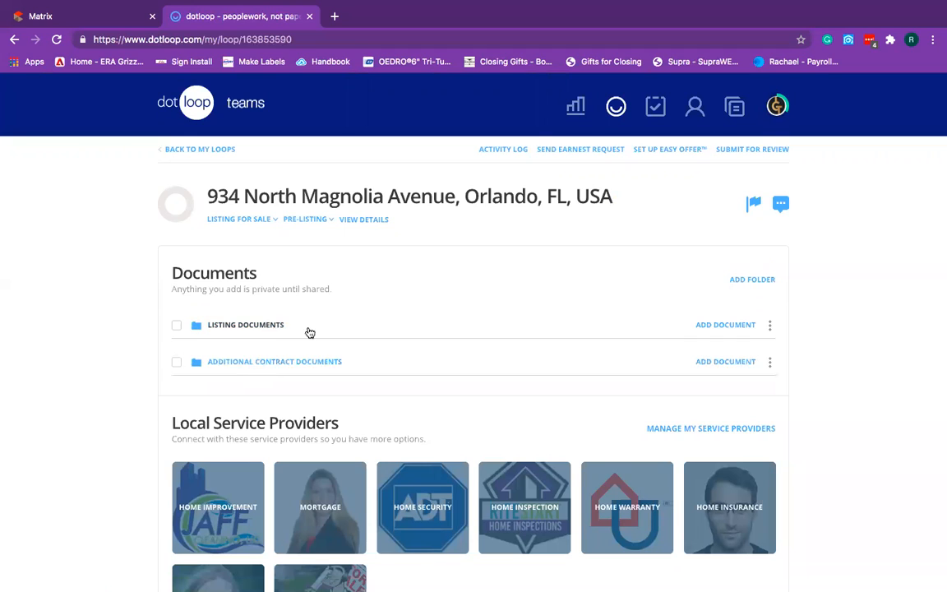
# Copy all seven (NEW) RESIDENTIAL LISTING template documents into the Listing Documents folder.
pyautogui.click(728, 325)
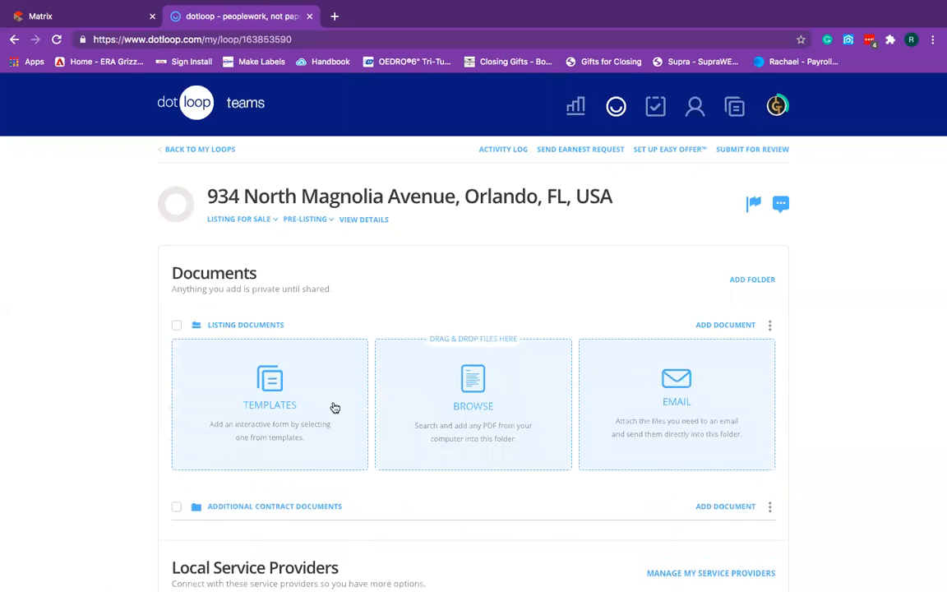
pyautogui.click(276, 401)
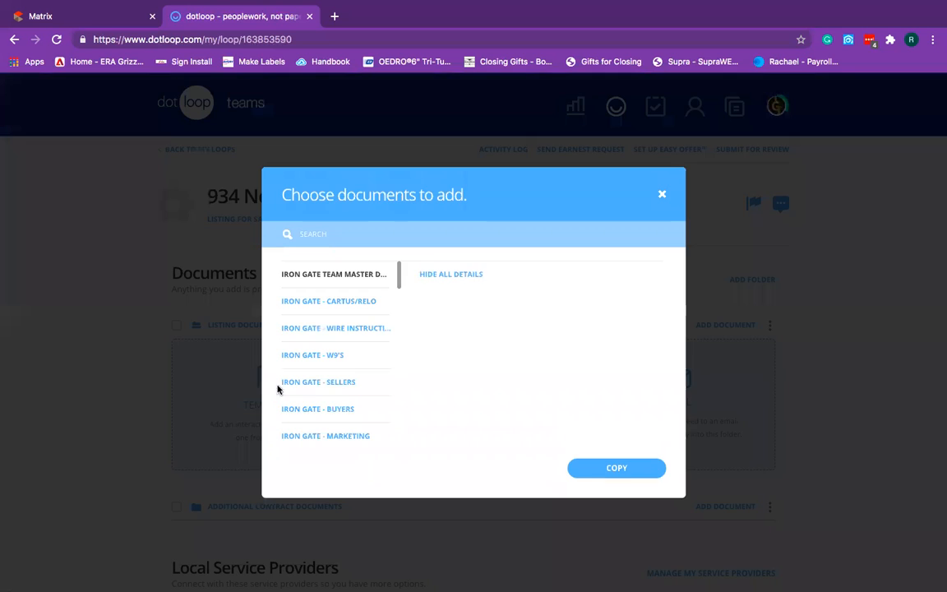
pyautogui.scroll(-6, 337, 409)
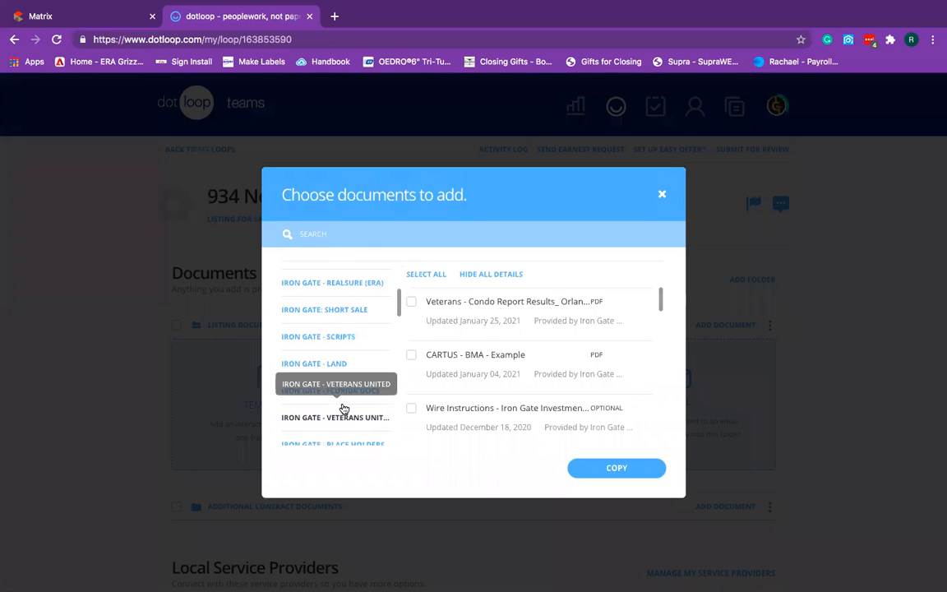
pyautogui.scroll(-3, 336, 395)
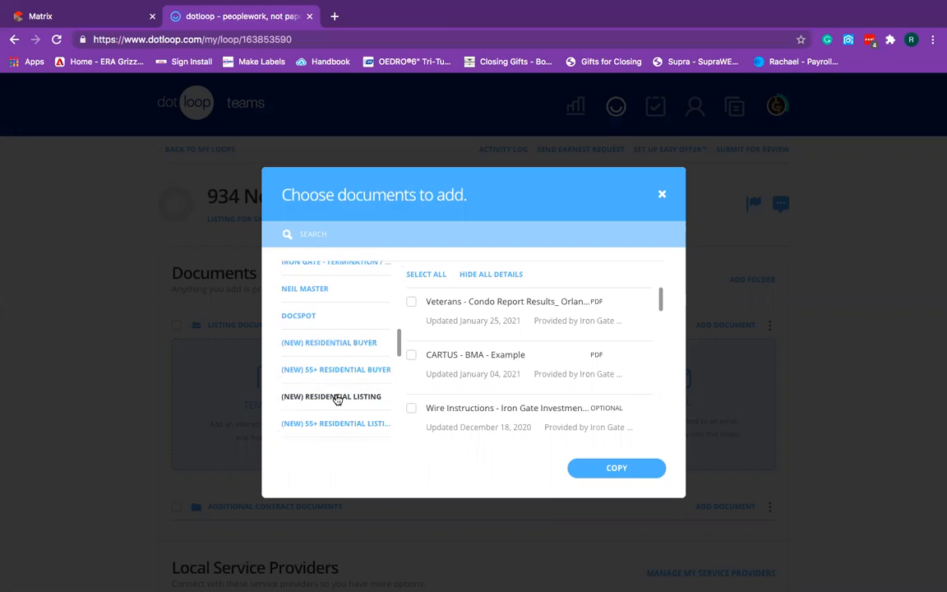
pyautogui.click(337, 397)
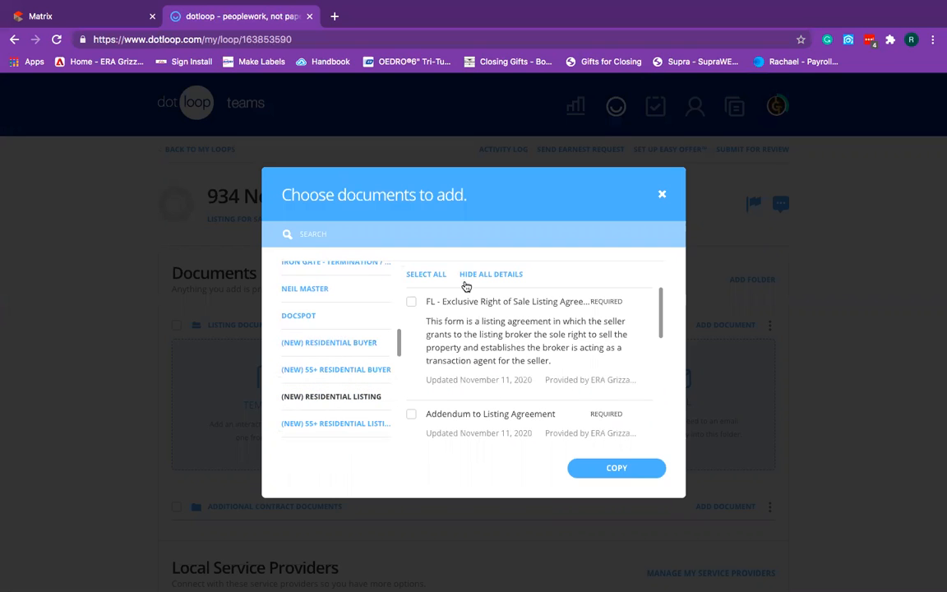
pyautogui.click(426, 276)
pyautogui.click(629, 472)
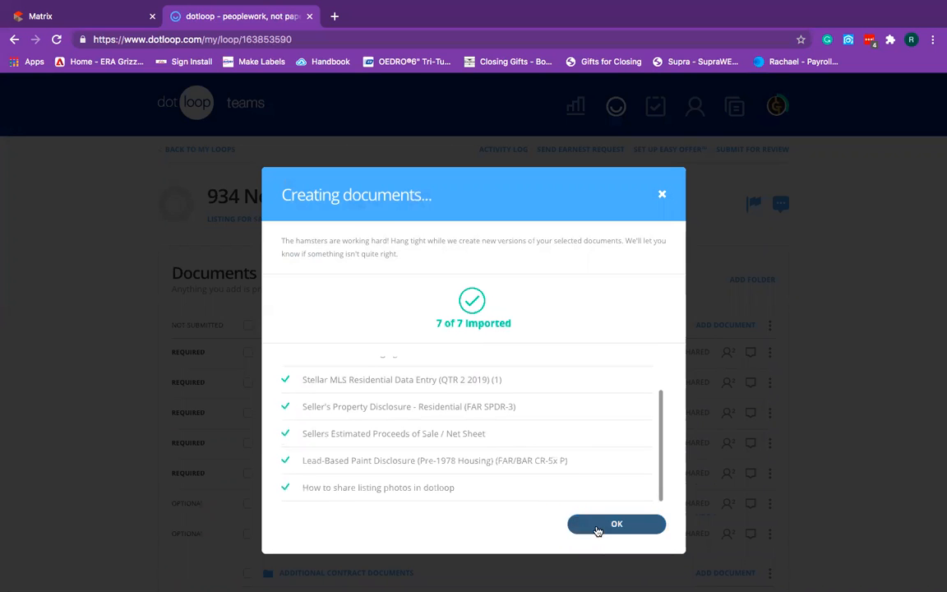
pyautogui.click(596, 526)
pyautogui.scroll(-3, 565, 489)
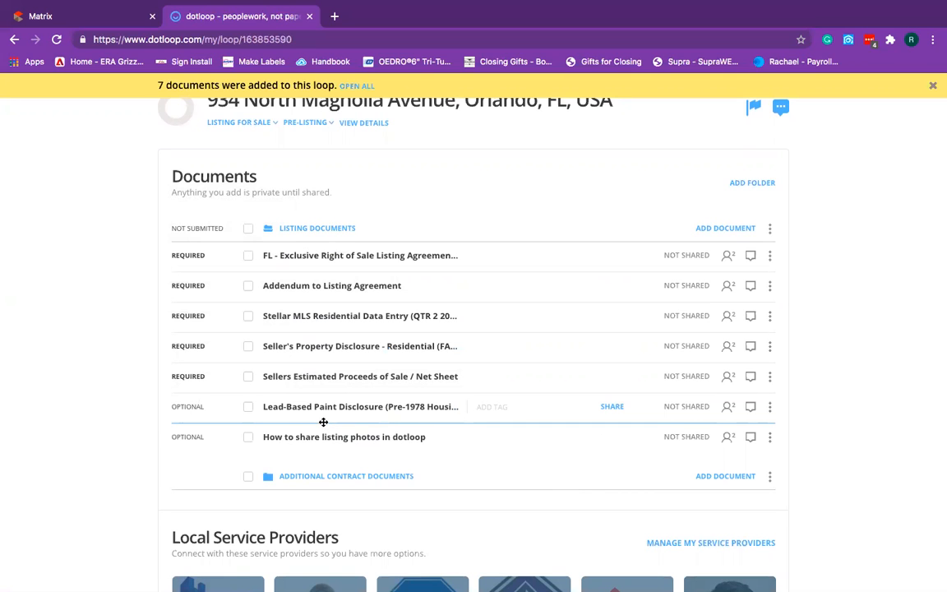
# From the IRON GATE - SELLERS templates, select the HOA homeowners' association document.
pyautogui.click(715, 229)
pyautogui.click(296, 308)
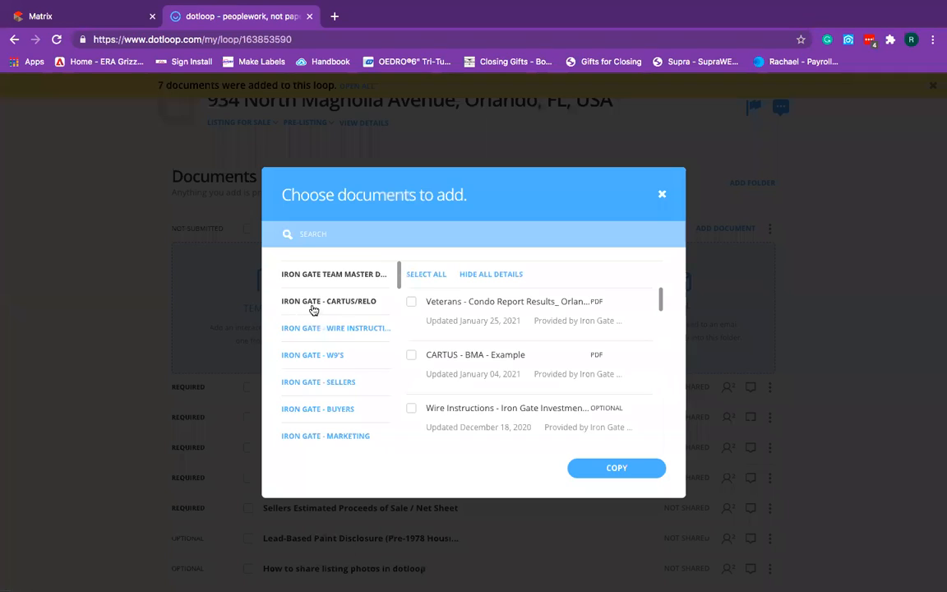
pyautogui.click(338, 384)
pyautogui.click(362, 238)
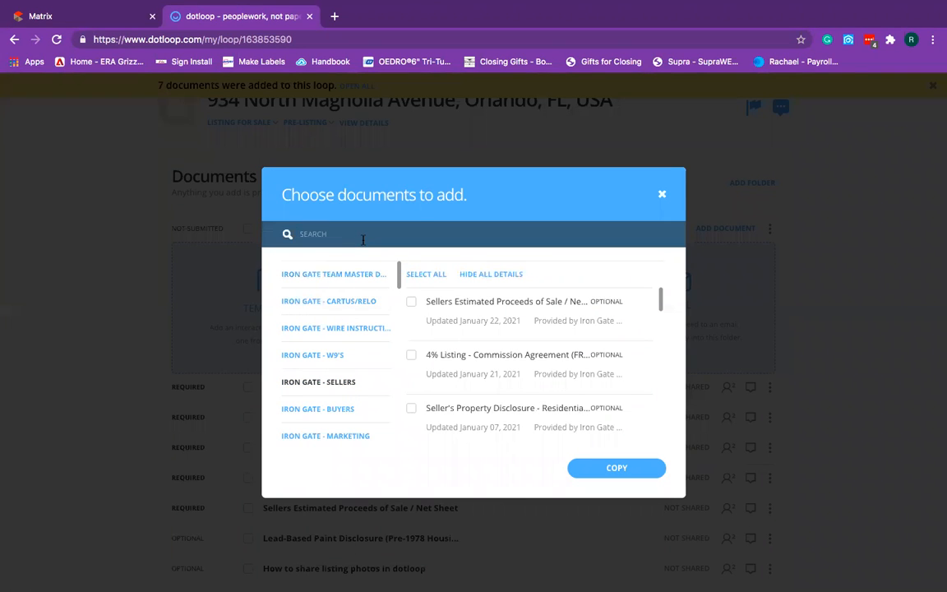
pyautogui.write('non')
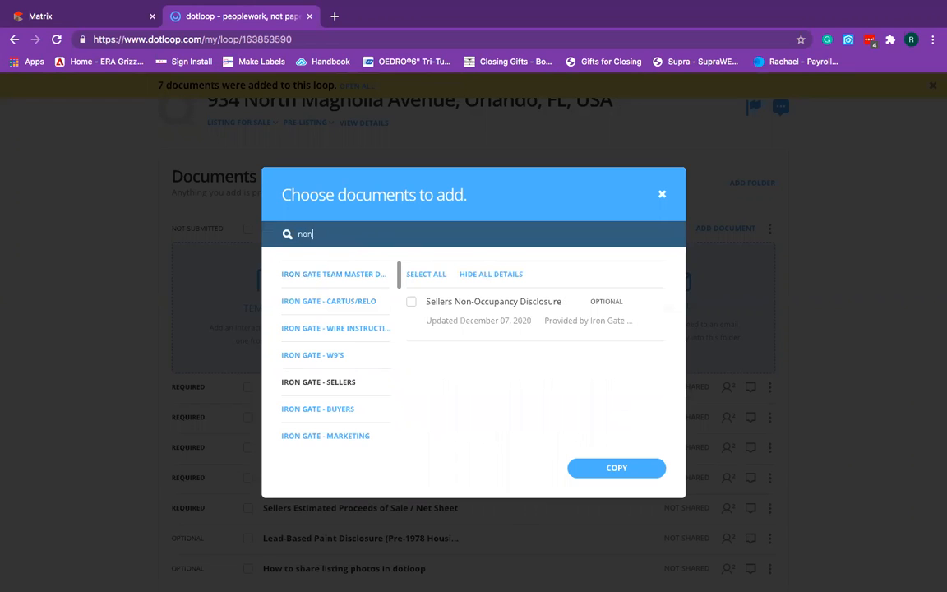
pyautogui.click(411, 303)
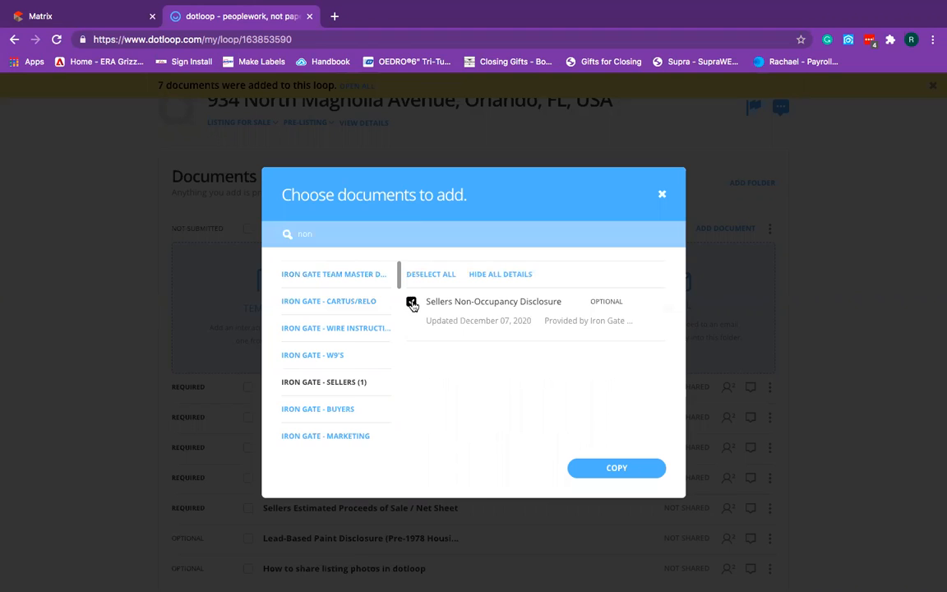
pyautogui.click(411, 303)
pyautogui.click(320, 235)
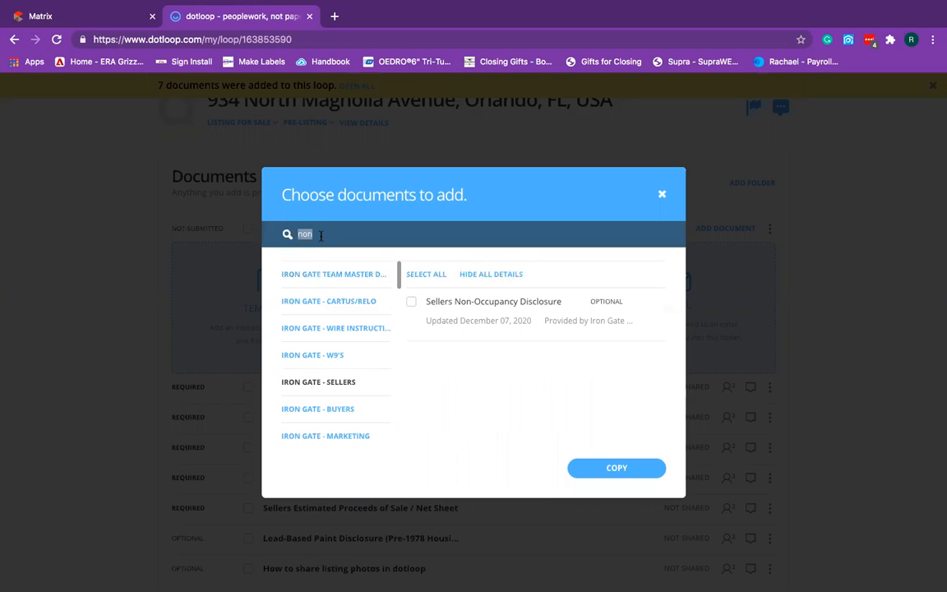
pyautogui.write('hoa')
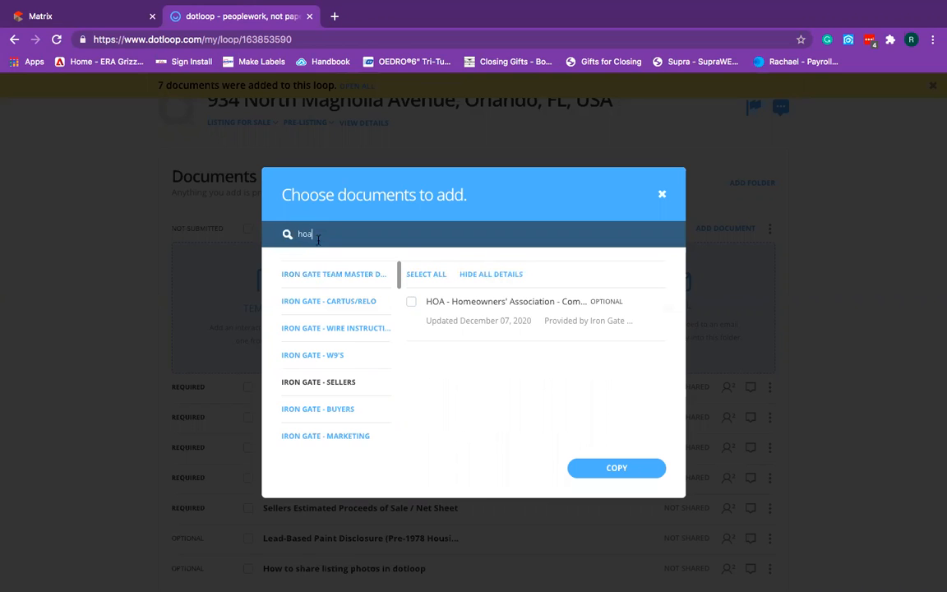
pyautogui.click(410, 302)
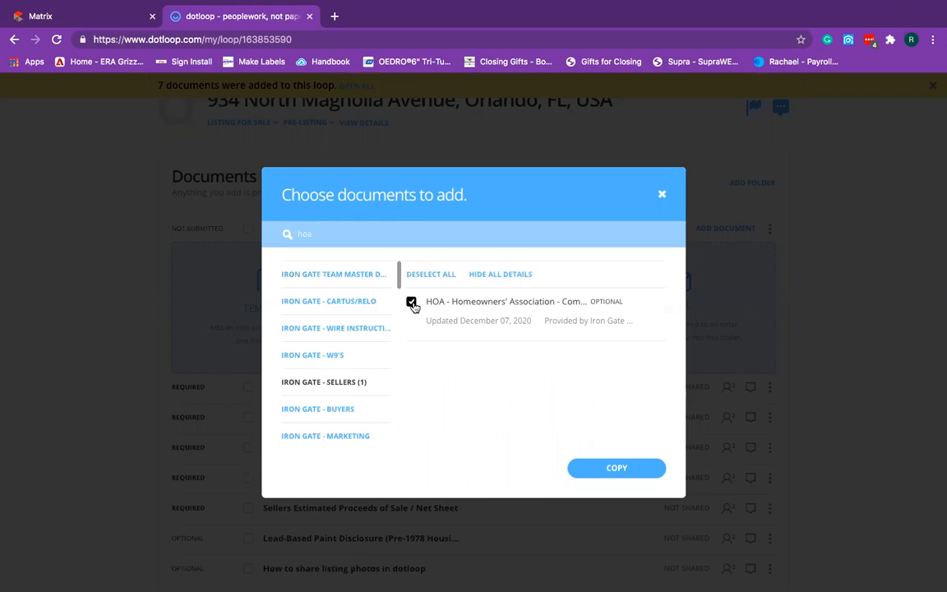
# Also select the FL licensee disclosure, then close the chooser and review the loop's documents.
pyautogui.click(334, 235)
pyautogui.press('BackSpace')
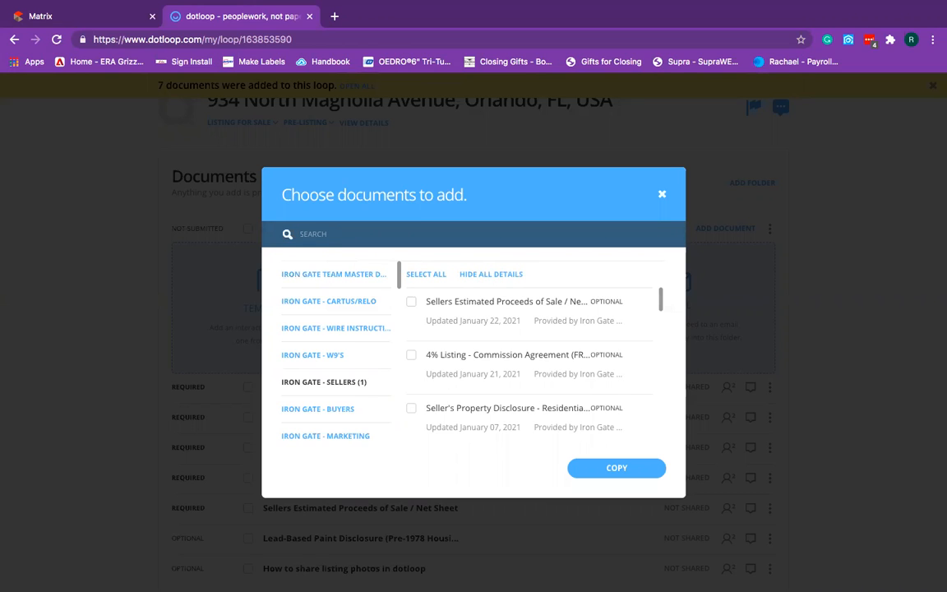
pyautogui.write('lice')
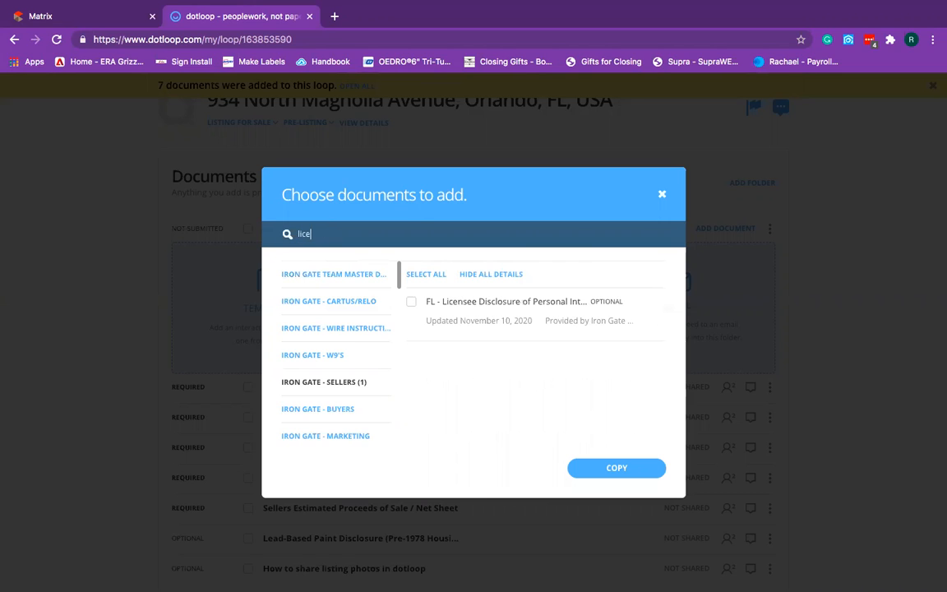
pyautogui.click(411, 302)
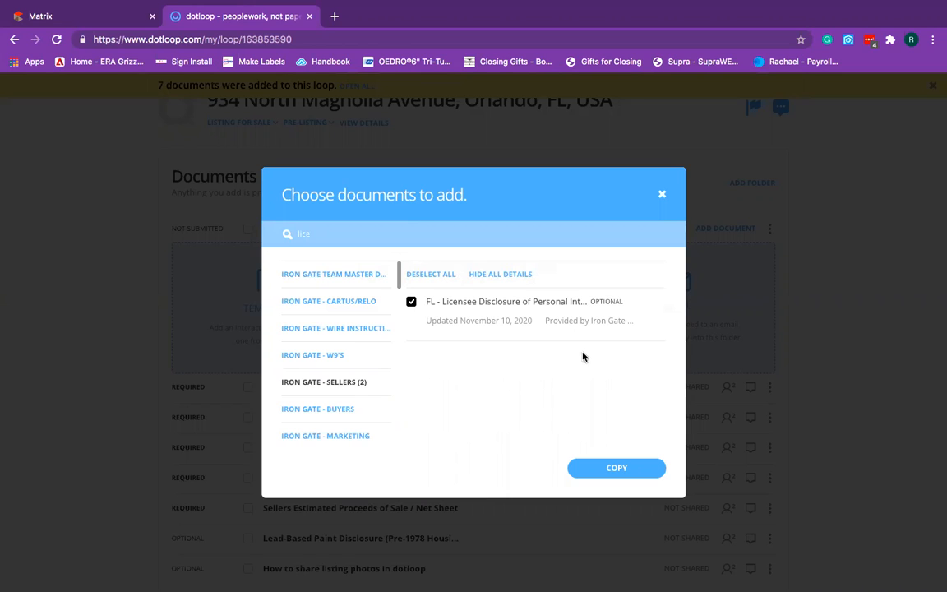
pyautogui.click(660, 196)
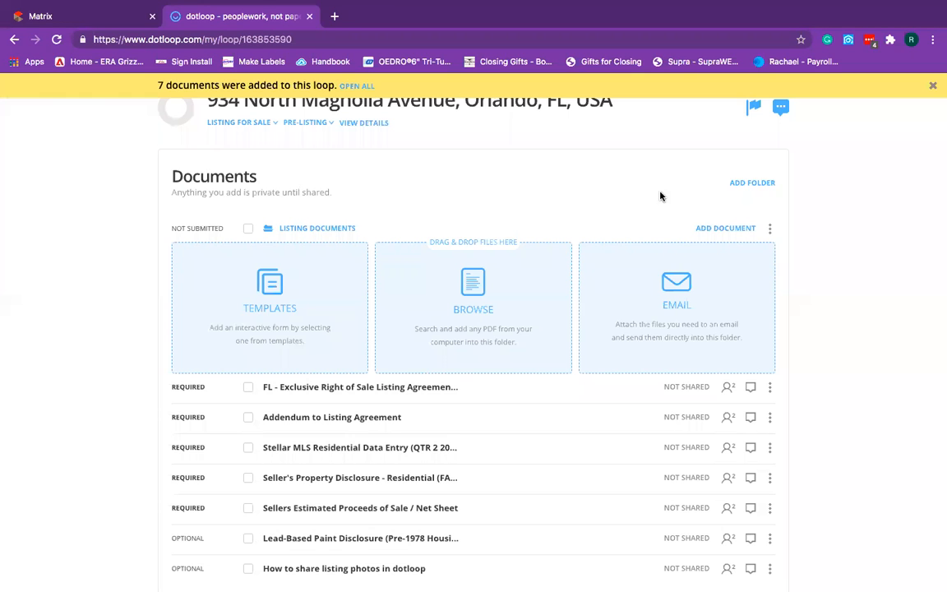
pyautogui.scroll(-2, 899, 375)
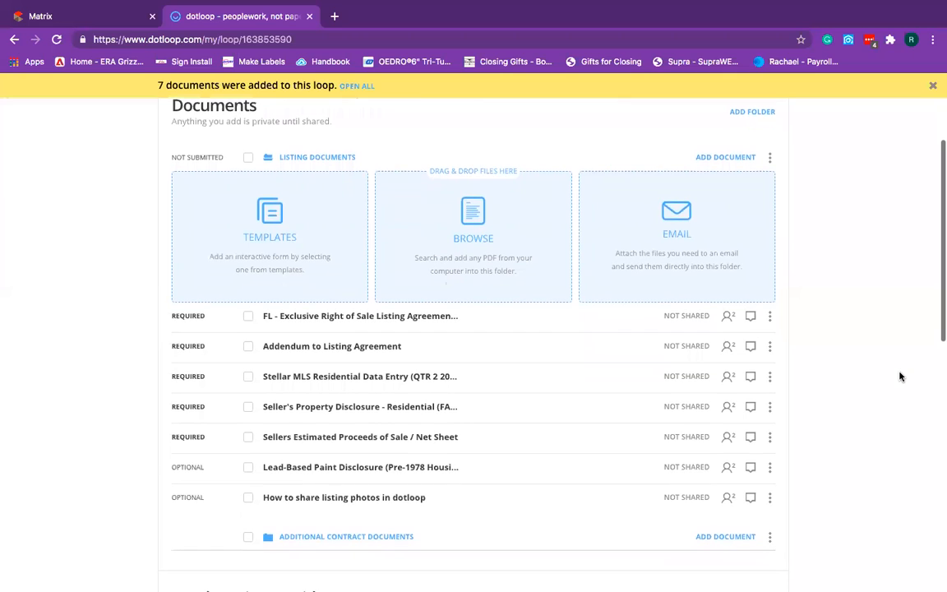
pyautogui.scroll(3, 899, 376)
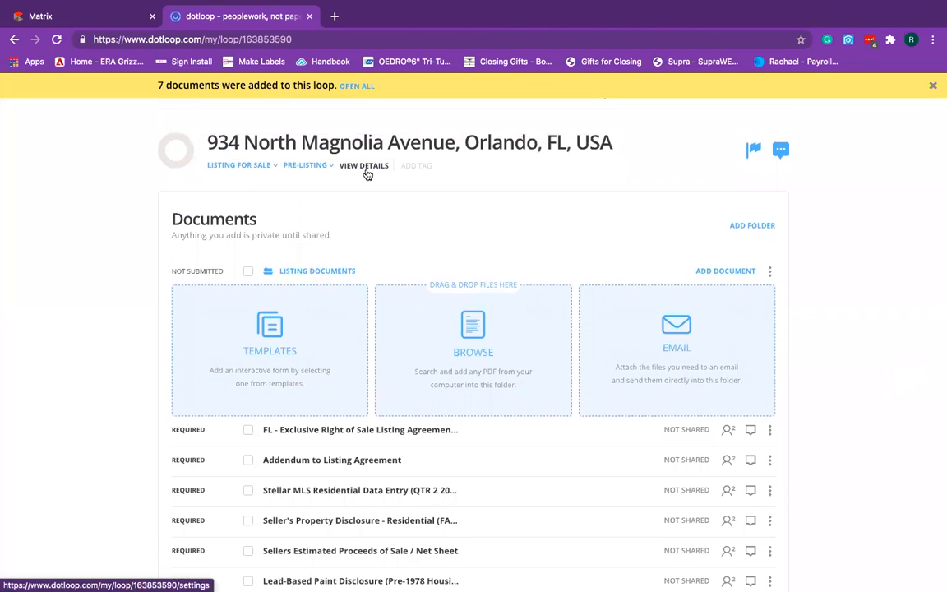
# Open the loop's details and leave the MLS Number empty.
pyautogui.click(367, 173)
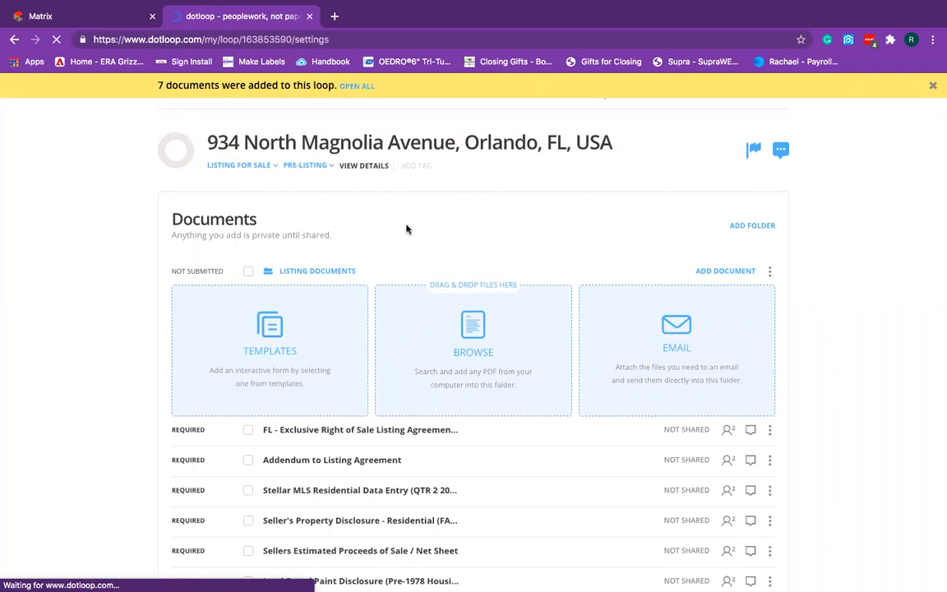
pyautogui.scroll(-2, 112, 416)
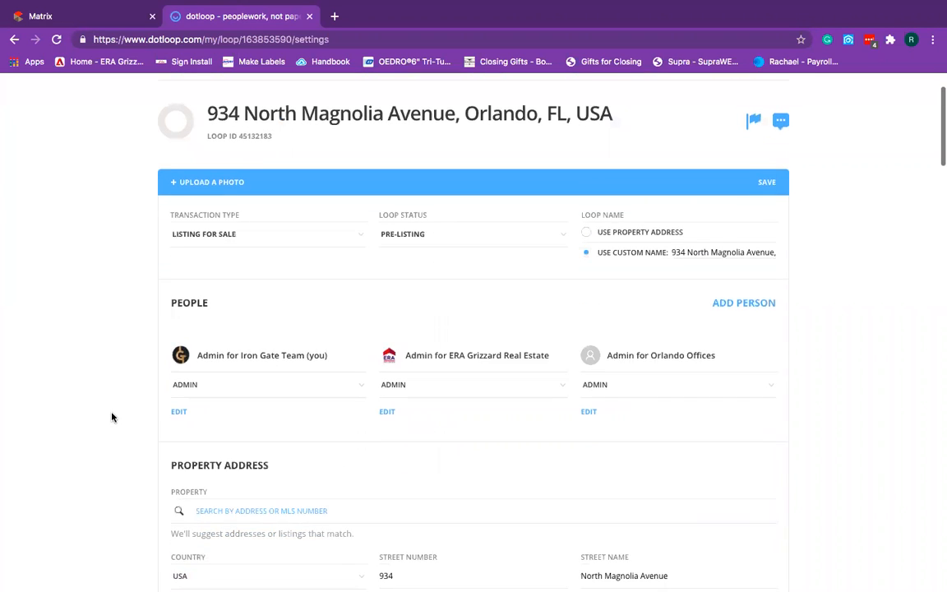
pyautogui.scroll(-2, 135, 416)
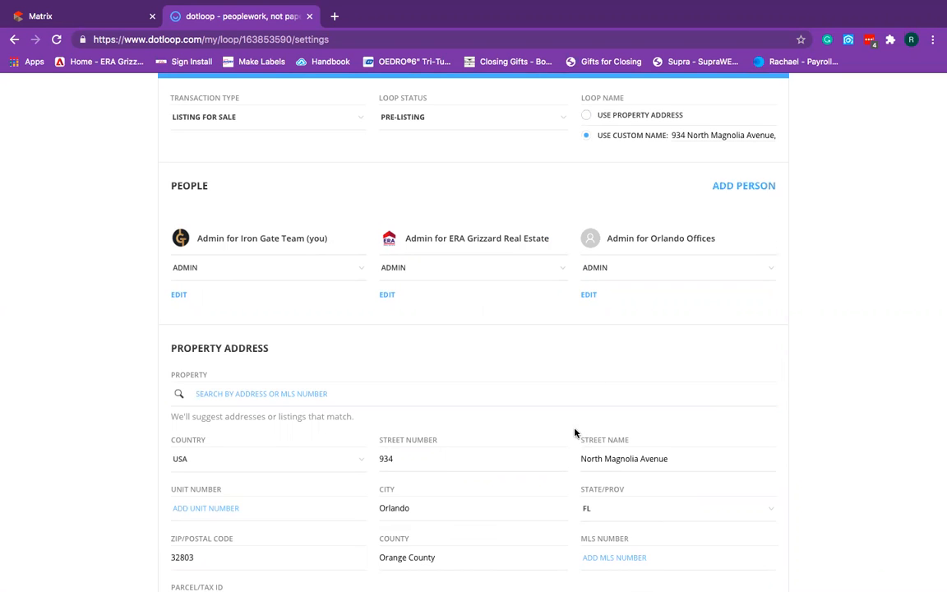
pyautogui.scroll(-5, 574, 433)
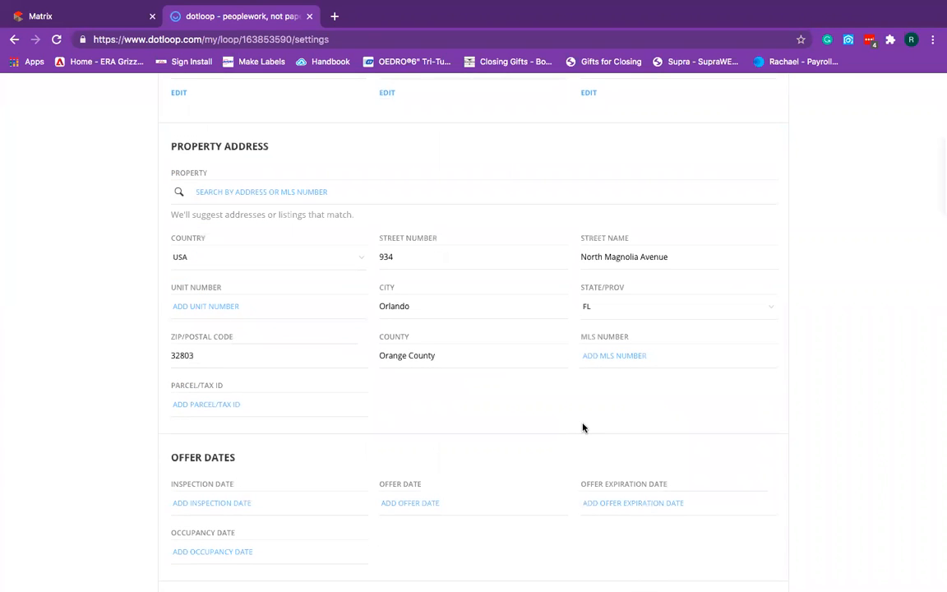
pyautogui.scroll(-3, 582, 427)
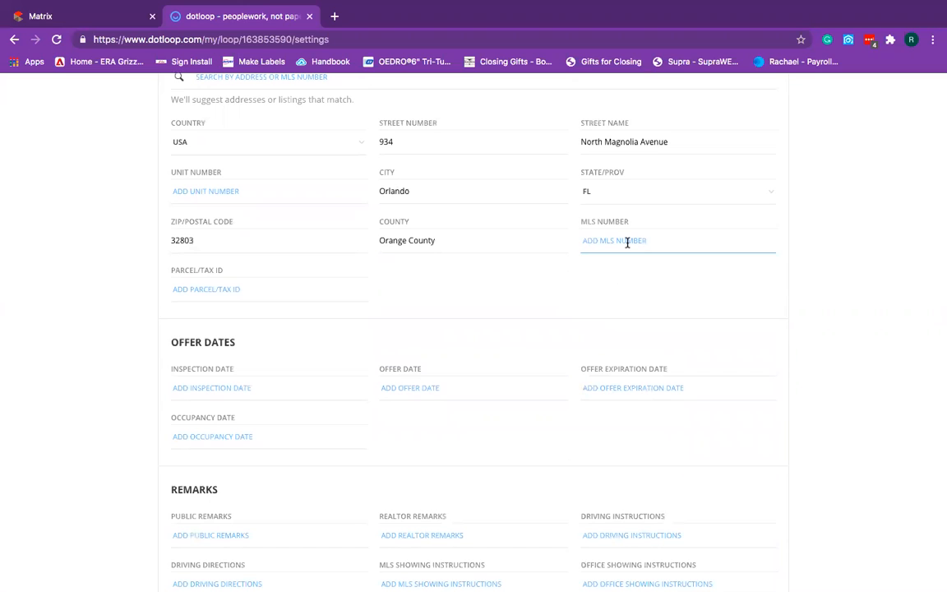
pyautogui.click(627, 242)
pyautogui.scroll(1, 233, 292)
pyautogui.click(435, 311)
# Enter 'Agent to fill out' as the Parcel/Tax ID and copy that text.
pyautogui.click(290, 293)
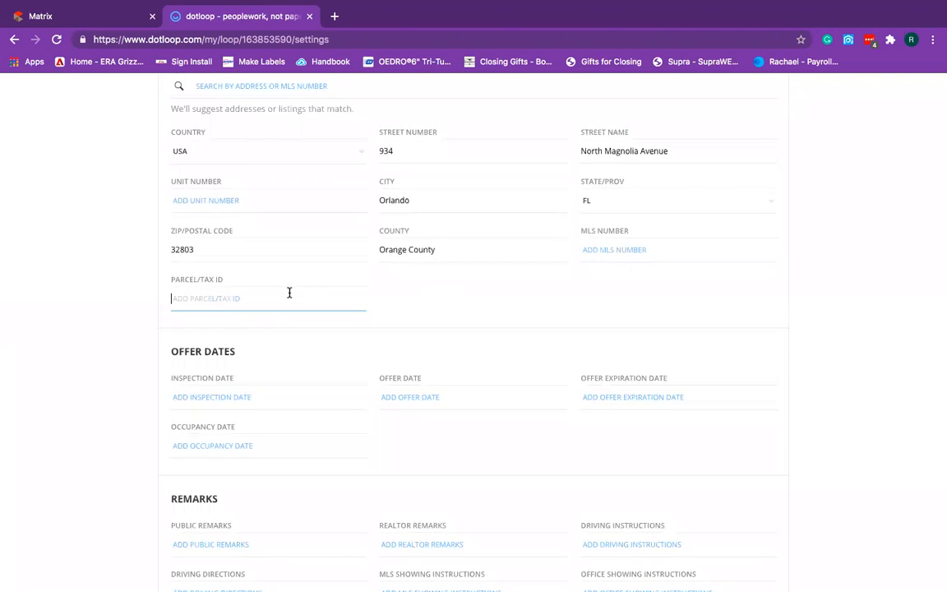
pyautogui.write('AGent ')
pyautogui.write('gent ')
pyautogui.write('to fill out')
pyautogui.tripleClick(186, 291)
pyautogui.hotkey('ctrl', 'c')
pyautogui.click(72, 451)
# Paste 'Agent to fill out' into MLS Showing Instructions and Office Showing Instructions.
pyautogui.scroll(-5, 73, 451)
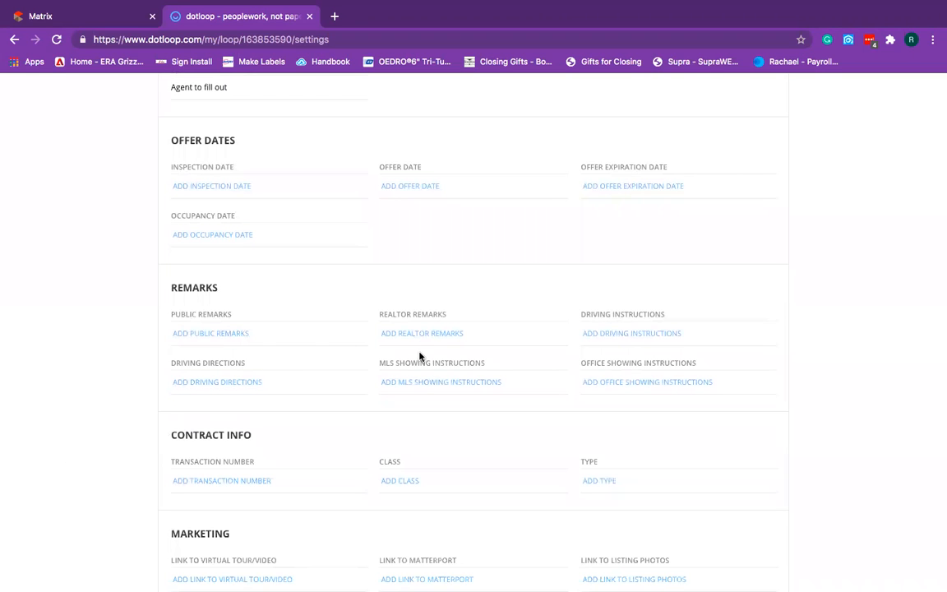
pyautogui.scroll(-2, 500, 407)
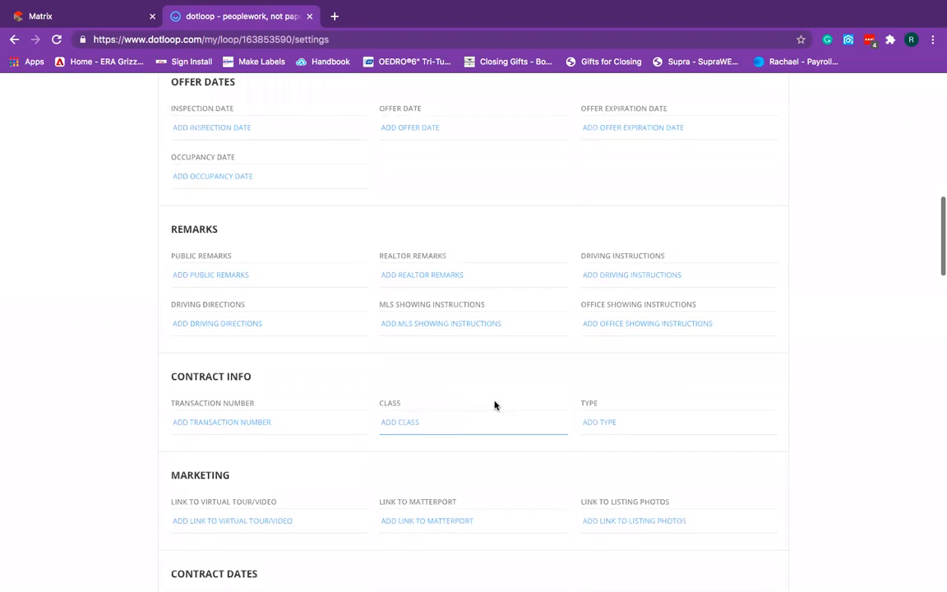
pyautogui.click(439, 324)
pyautogui.hotkey('ctrl', 'v')
pyautogui.click(634, 328)
pyautogui.hotkey('ctrl', 'v')
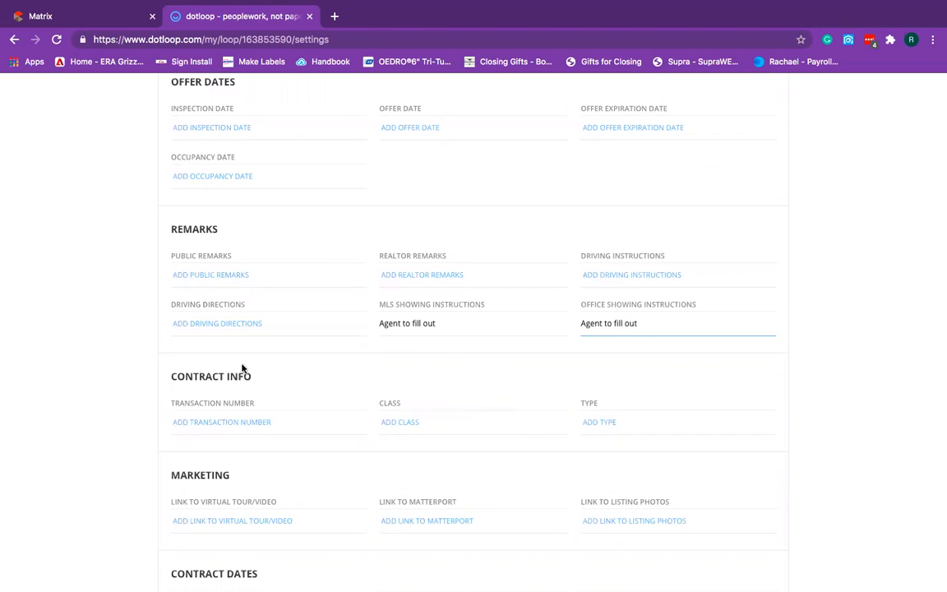
pyautogui.click(197, 276)
# Leave Realtor Remarks, Driving Instructions, transaction coordinator and closing fee fields blank.
pyautogui.click(461, 277)
pyautogui.click(613, 275)
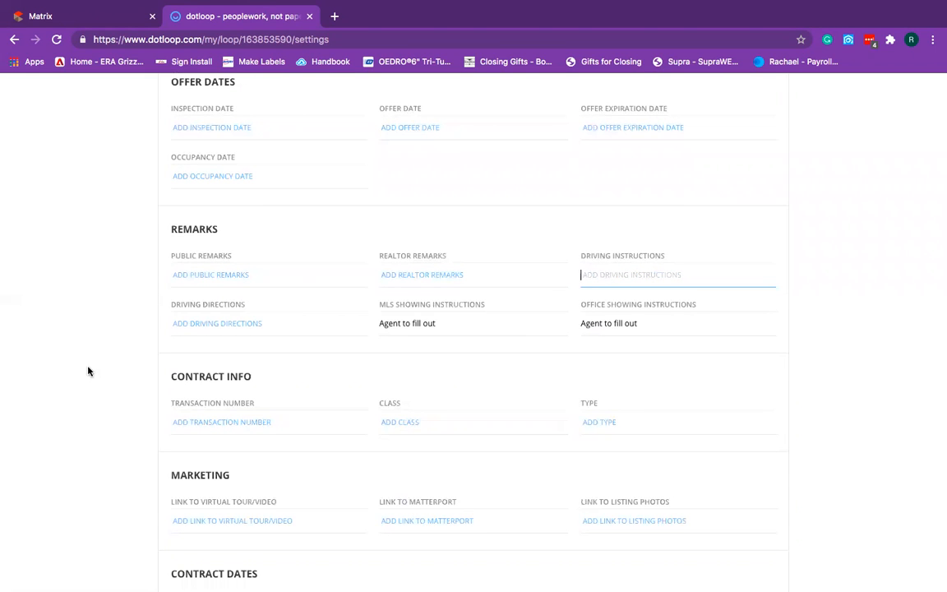
pyautogui.scroll(-3, 93, 363)
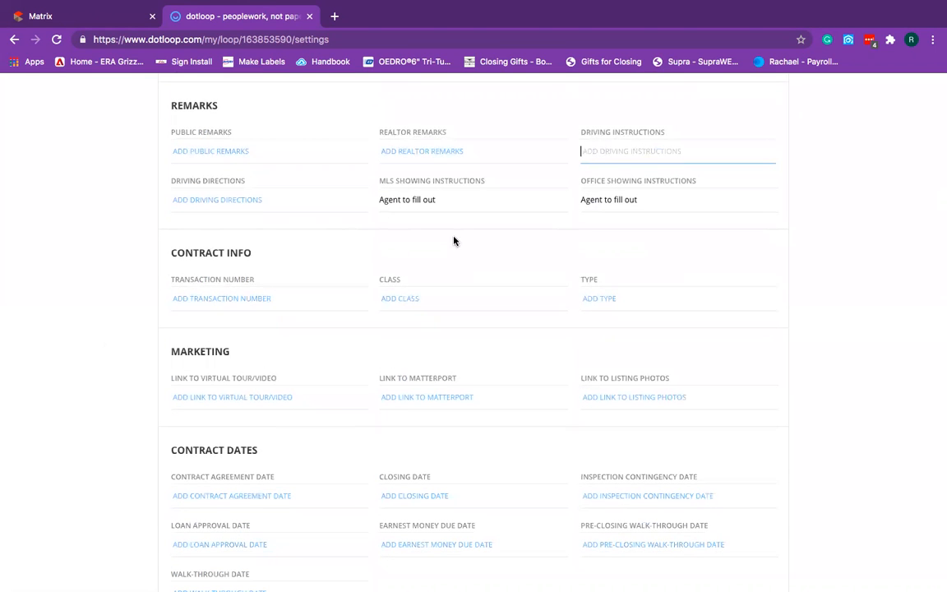
pyautogui.scroll(-3, 123, 349)
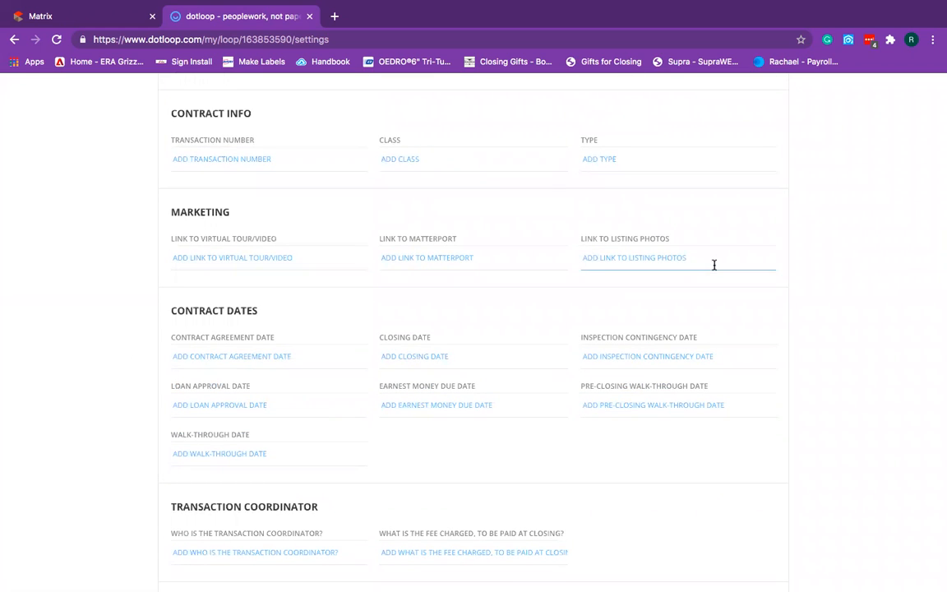
pyautogui.scroll(-3, 519, 319)
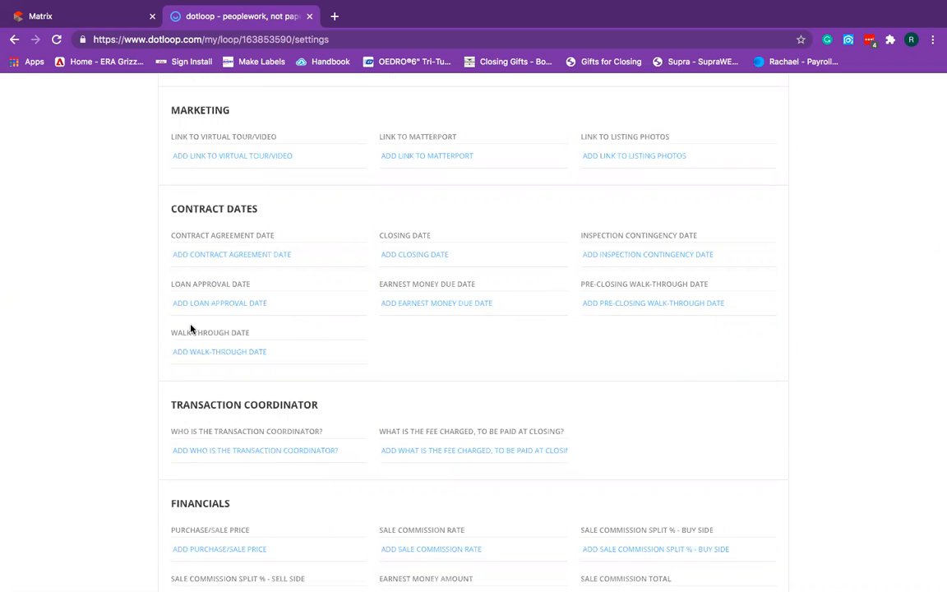
pyautogui.scroll(-4, 130, 355)
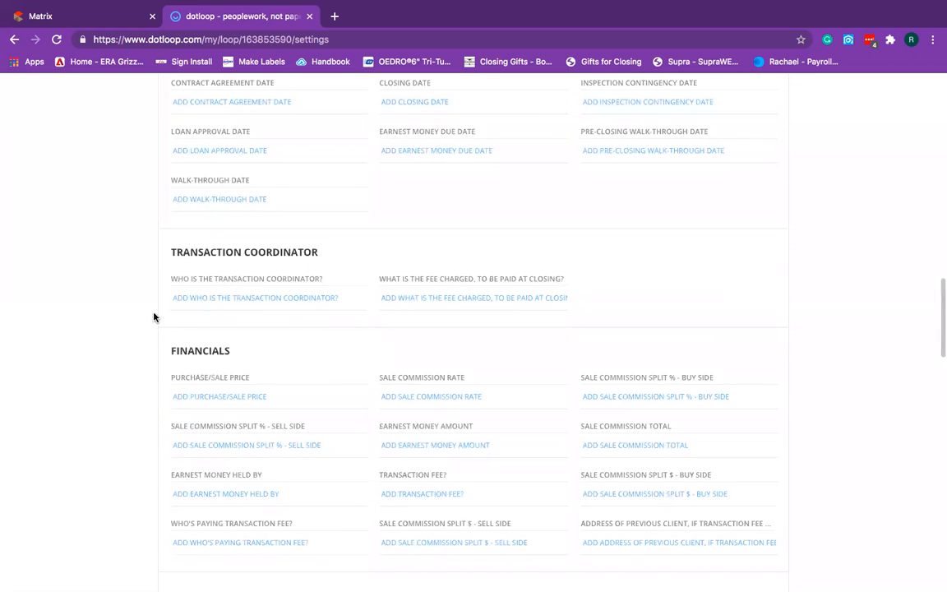
pyautogui.click(181, 297)
pyautogui.click(448, 297)
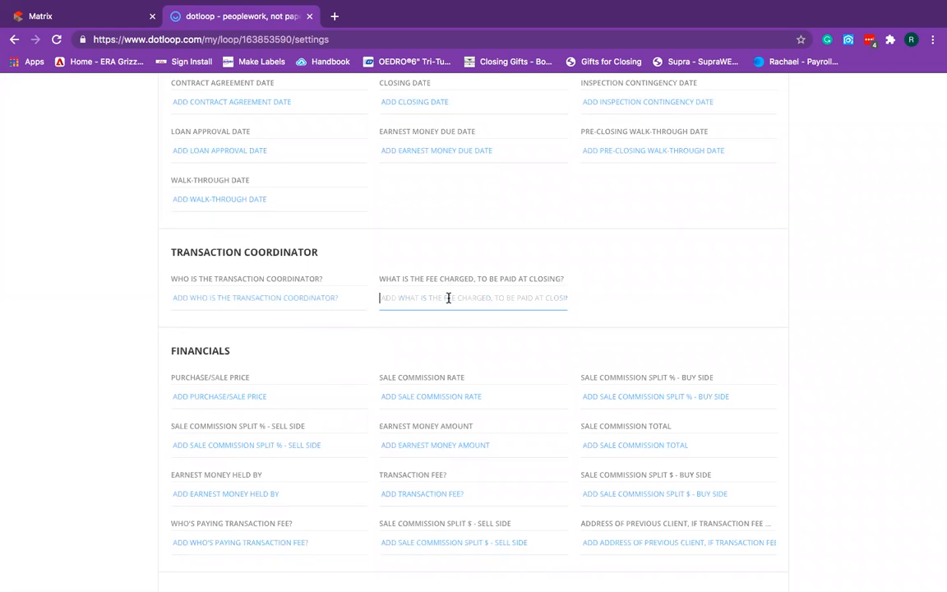
pyautogui.click(61, 328)
pyautogui.scroll(-4, 62, 329)
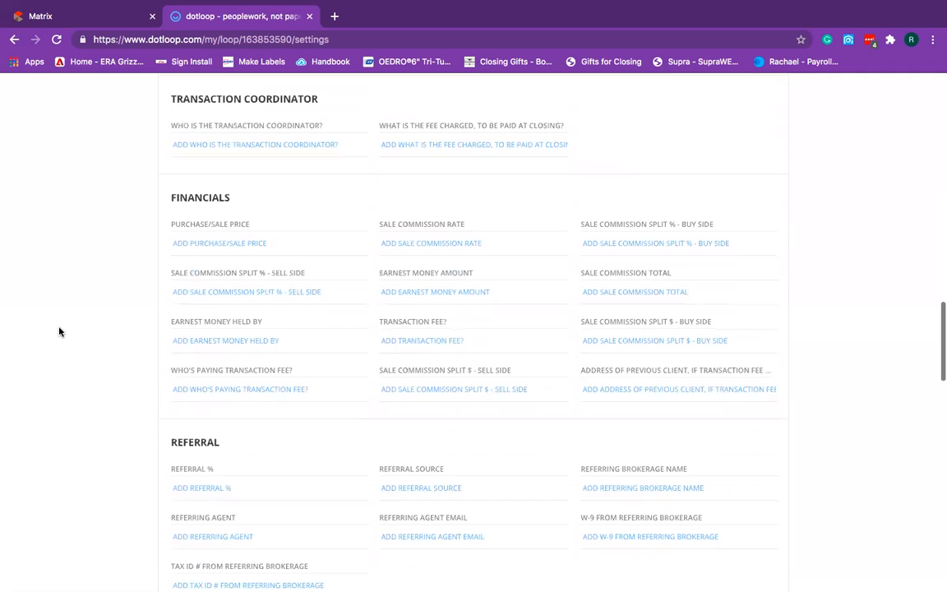
# Fill Sale Commission Rate, both split % fields and Sale Commission Total with 'Agent to fill out'.
pyautogui.click(301, 252)
pyautogui.click(395, 248)
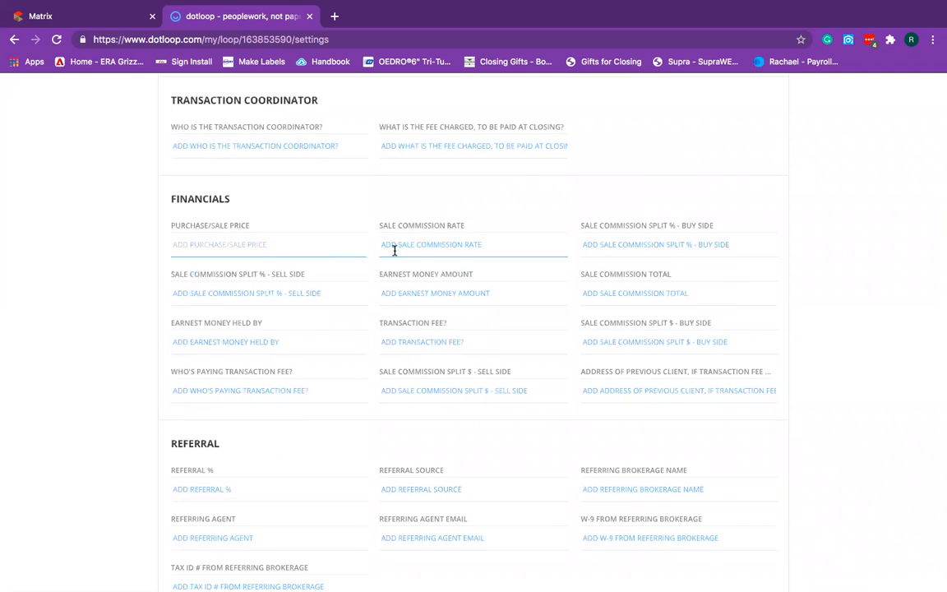
pyautogui.press('super+v')
pyautogui.click(614, 245)
pyautogui.press('super+v')
pyautogui.click(293, 296)
pyautogui.press('super+v')
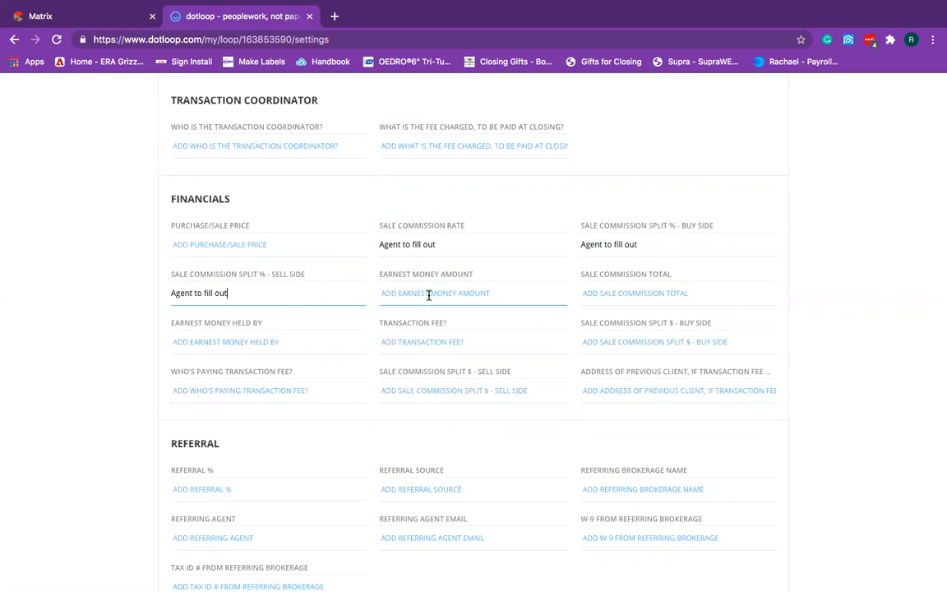
pyautogui.click(615, 295)
pyautogui.press('super+v')
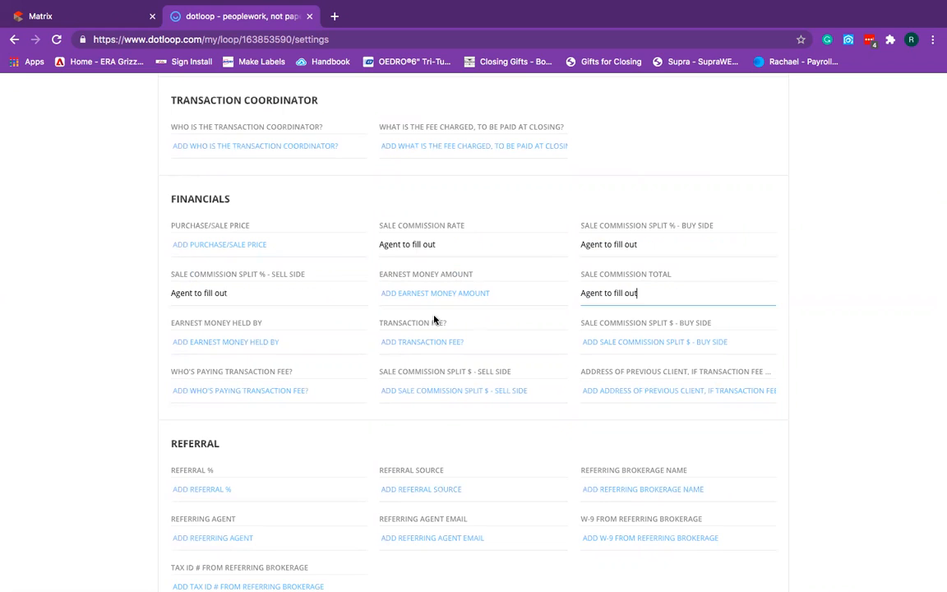
# Set Earnest Money Held By to 'Agent to fill out - Equitable title' and Transaction Fee to $345.
pyautogui.click(298, 345)
pyautogui.press('super+v')
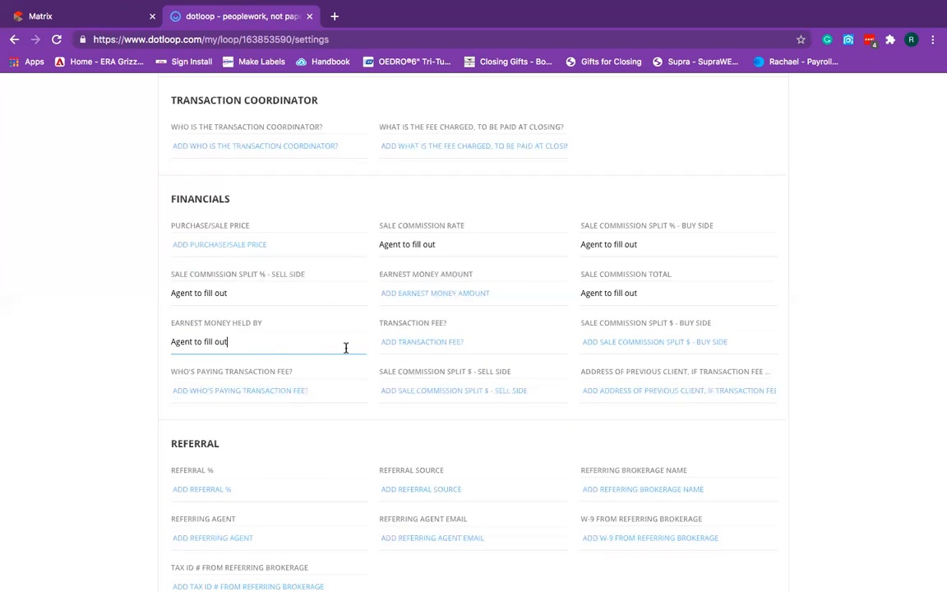
pyautogui.click(285, 345)
pyautogui.write('- Equitable title')
pyautogui.click(514, 341)
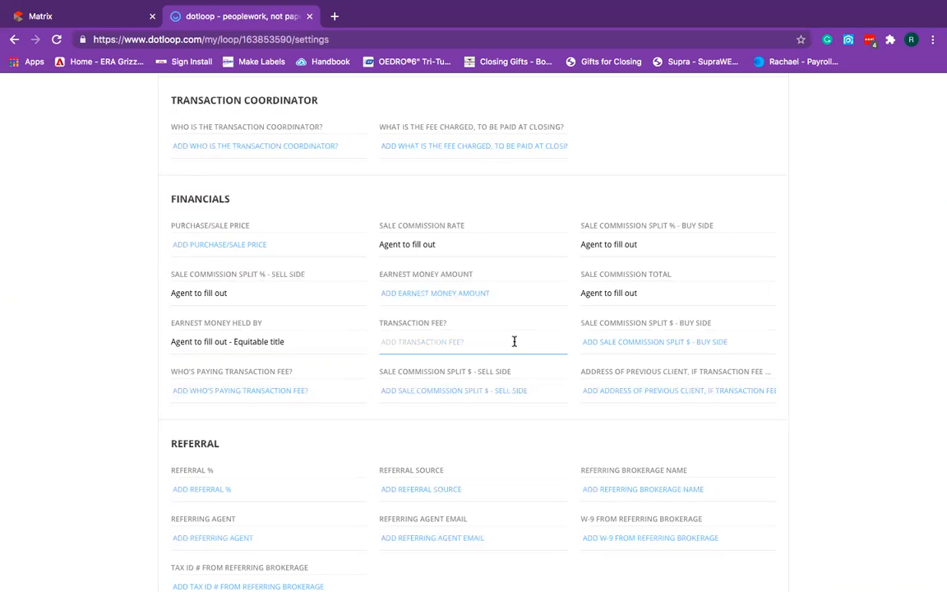
pyautogui.write('$345 -')
pyautogui.click(721, 339)
# Fill both split $ fields, Who's Paying Transaction Fee and previous client address with 'Agent to fill out'.
pyautogui.write('Agent to fill out')
pyautogui.click(310, 392)
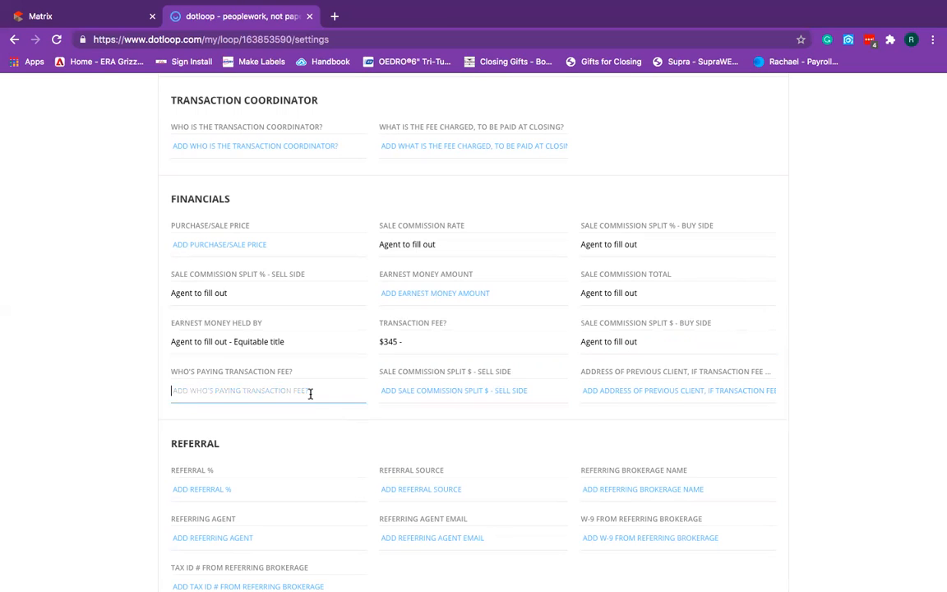
pyautogui.write('Agent to fill out')
pyautogui.click(442, 397)
pyautogui.write('Agent to fill out')
pyautogui.click(658, 389)
pyautogui.write('Agent to fill out')
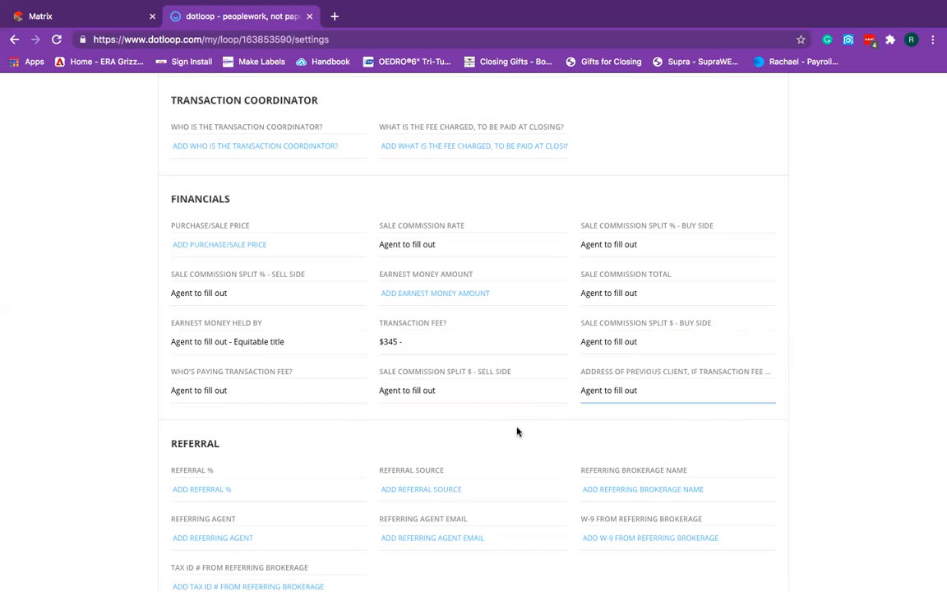
# Fill the Referral Source with 'Agent to fill out'.
pyautogui.scroll(-3, 545, 448)
pyautogui.scroll(-2, 544, 448)
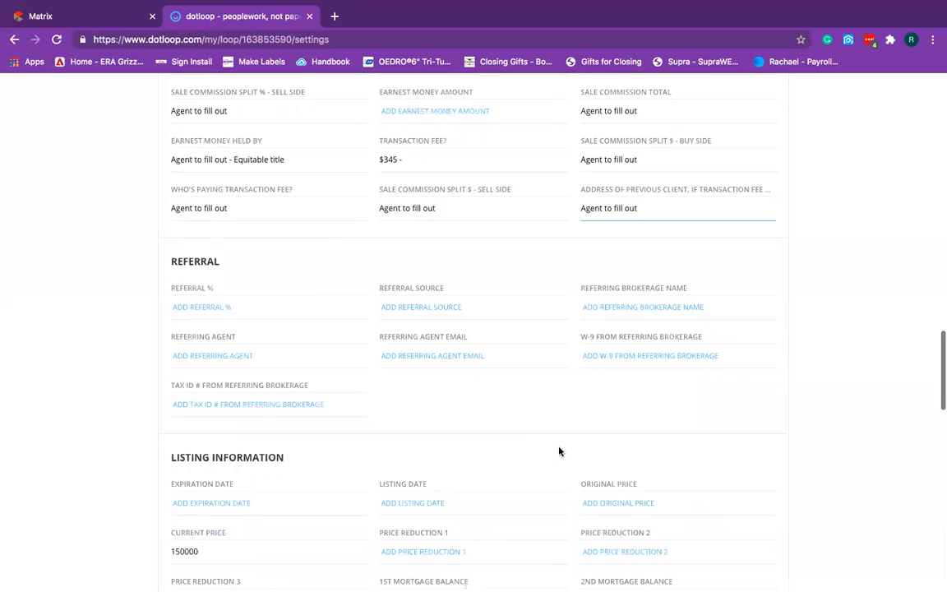
pyautogui.click(443, 308)
pyautogui.write('Agent to fill out')
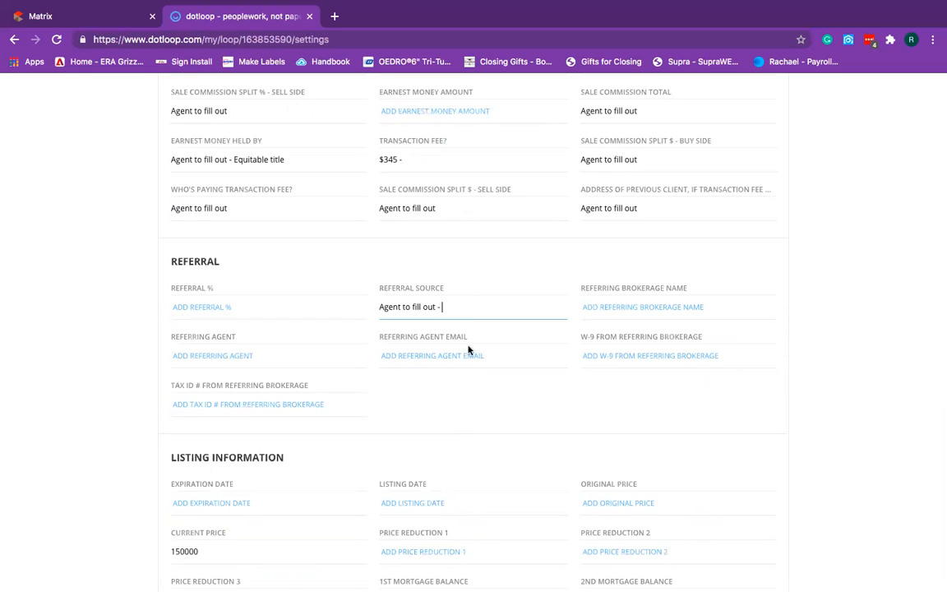
pyautogui.click(495, 414)
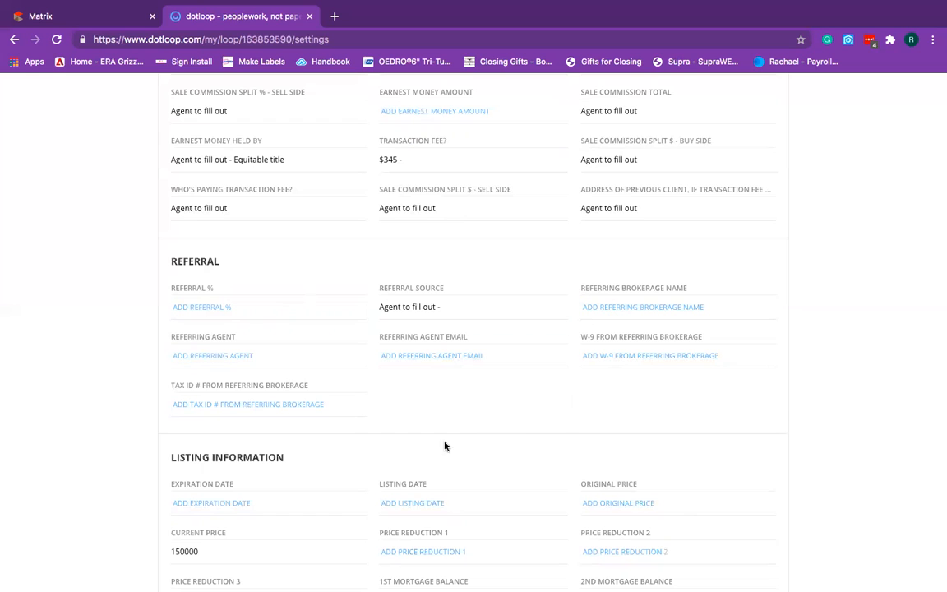
# Fill Expiration Date, Listing Date and Original Price with 'Agent to fill out'.
pyautogui.scroll(-5, 79, 347)
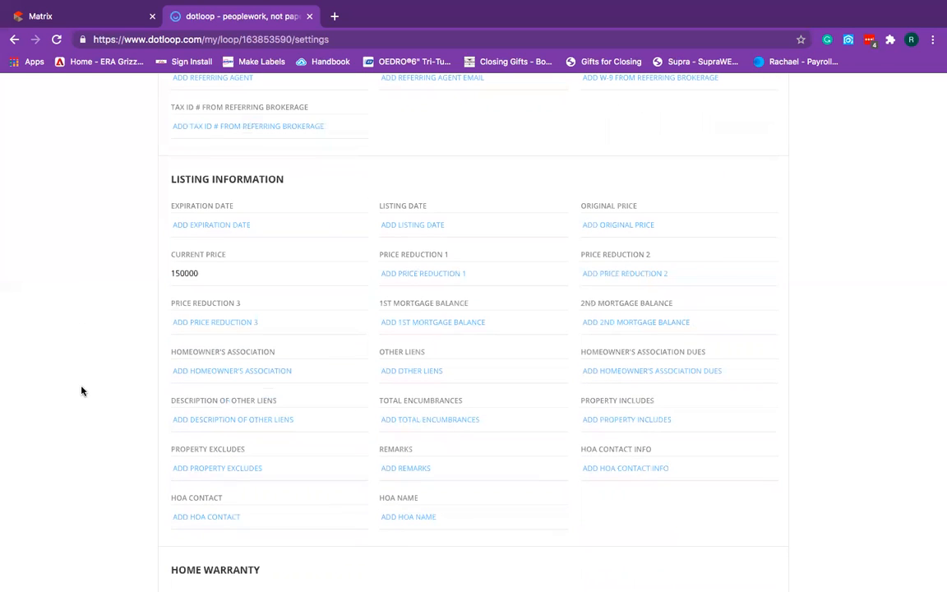
pyautogui.click(244, 226)
pyautogui.write('Agent to fill out')
pyautogui.click(436, 227)
pyautogui.write('Agent to fill out')
pyautogui.click(629, 227)
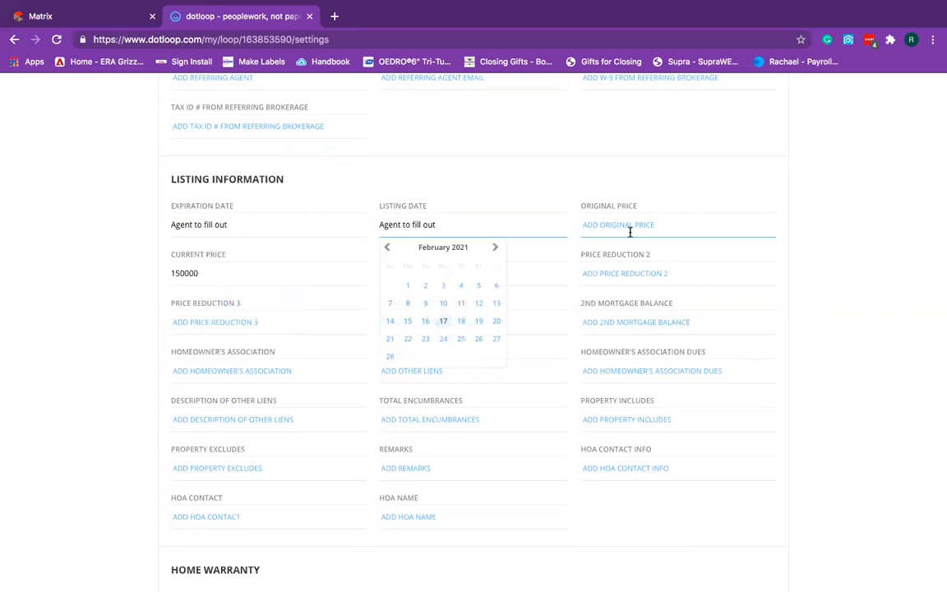
pyautogui.write('Agent to fill out')
pyautogui.click(86, 382)
# Fill Homeowner's Association and HOA Dues with 'Agent to fill out', leaving Property Excludes blank.
pyautogui.scroll(-2, 86, 381)
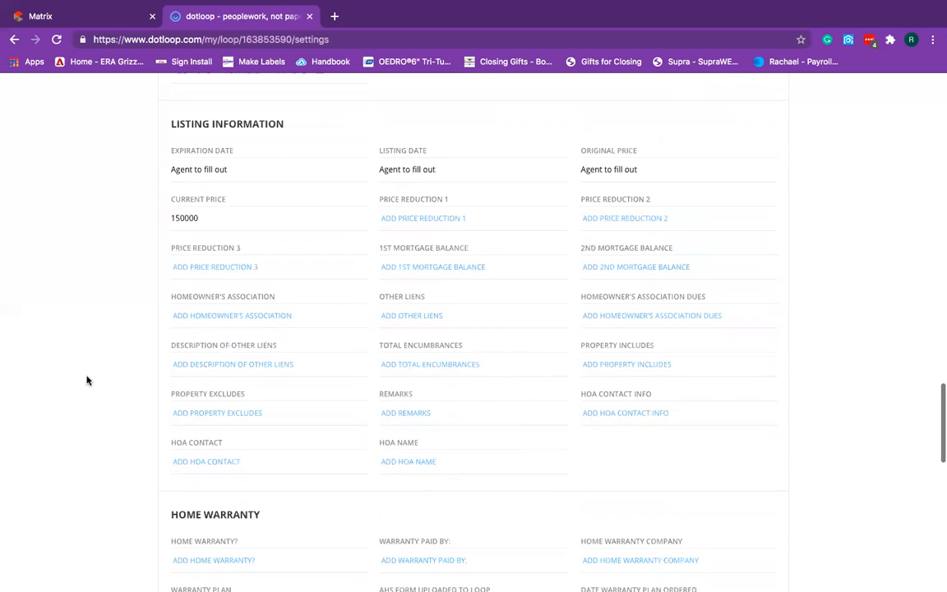
pyautogui.click(197, 313)
pyautogui.write('Agent to fill out')
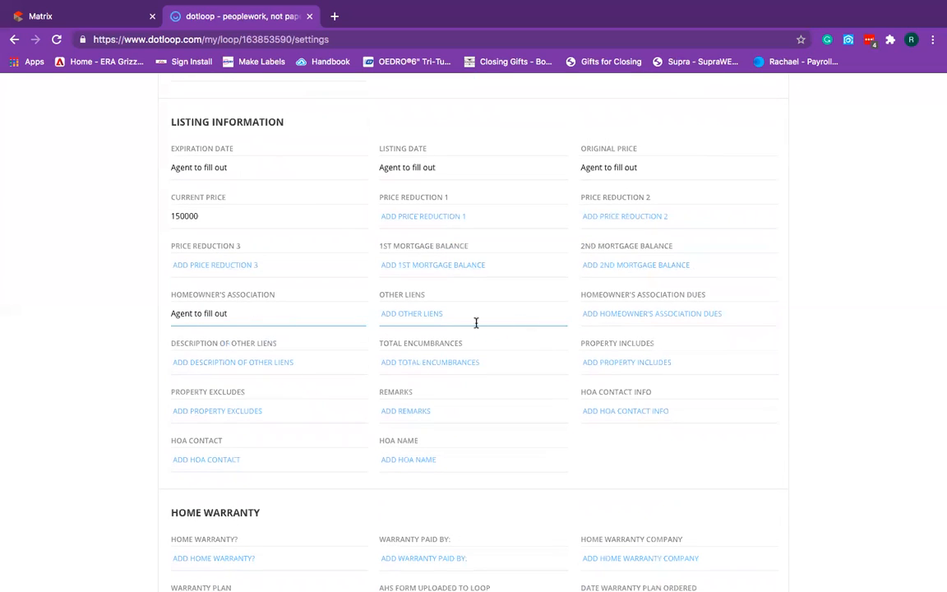
pyautogui.click(623, 313)
pyautogui.write('Agent to fill out')
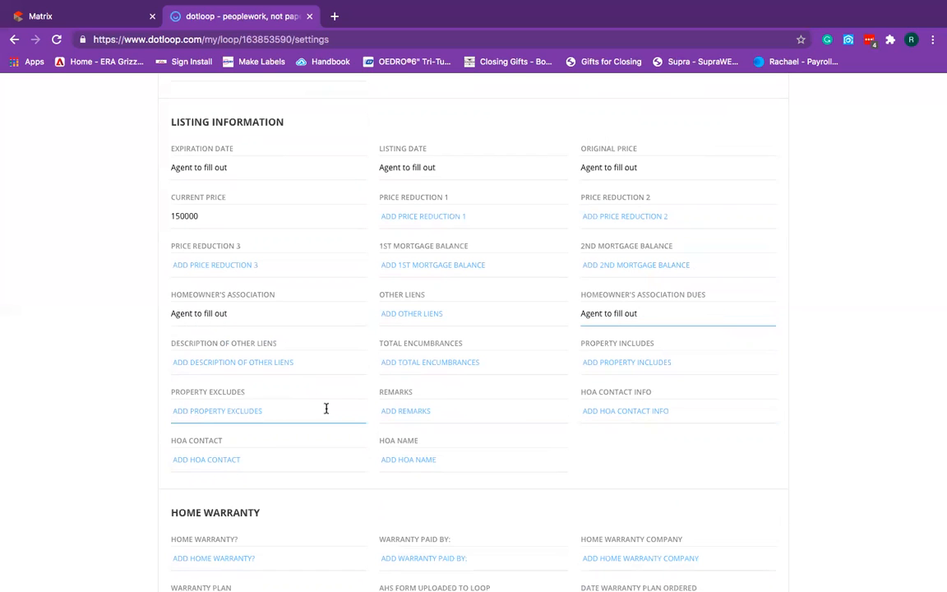
pyautogui.scroll(-2, 320, 403)
pyautogui.click(262, 323)
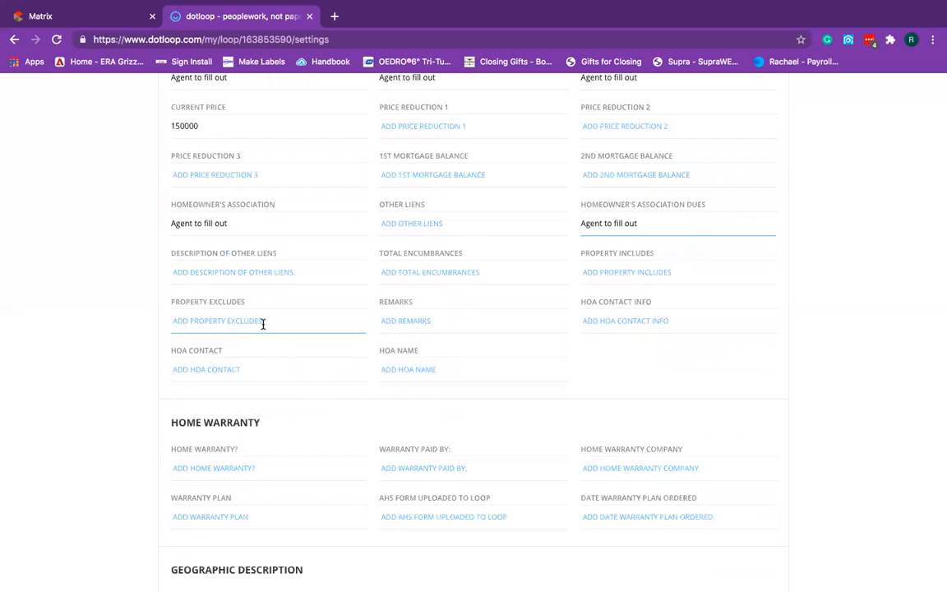
pyautogui.write('Agent to fill out')
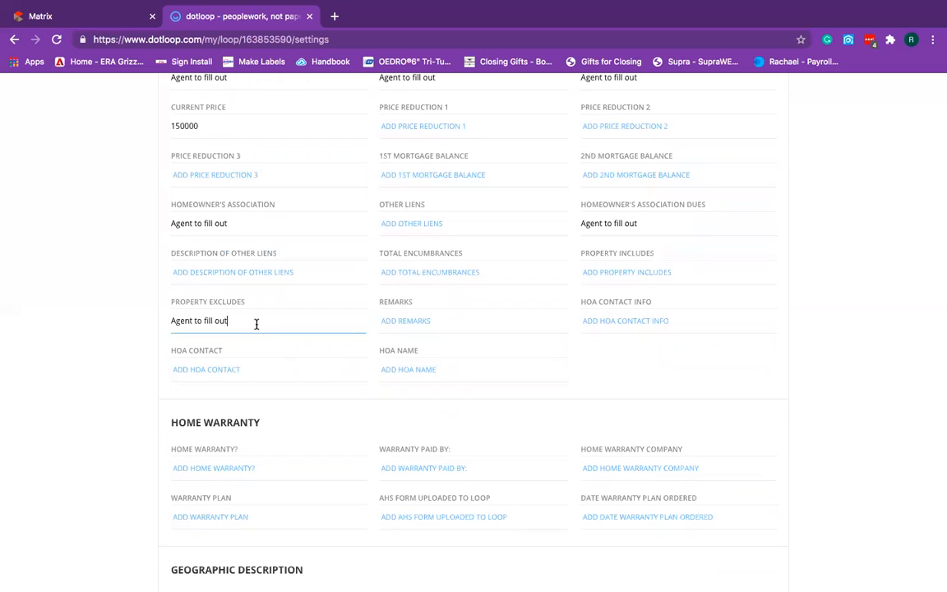
pyautogui.press('super+a')
pyautogui.press('super+c')
pyautogui.press('BackSpace')
# Fill Property Includes, Remarks, HOA Contact Info, HOA Contact and HOA Name with 'Agent to fill out'.
pyautogui.click(603, 275)
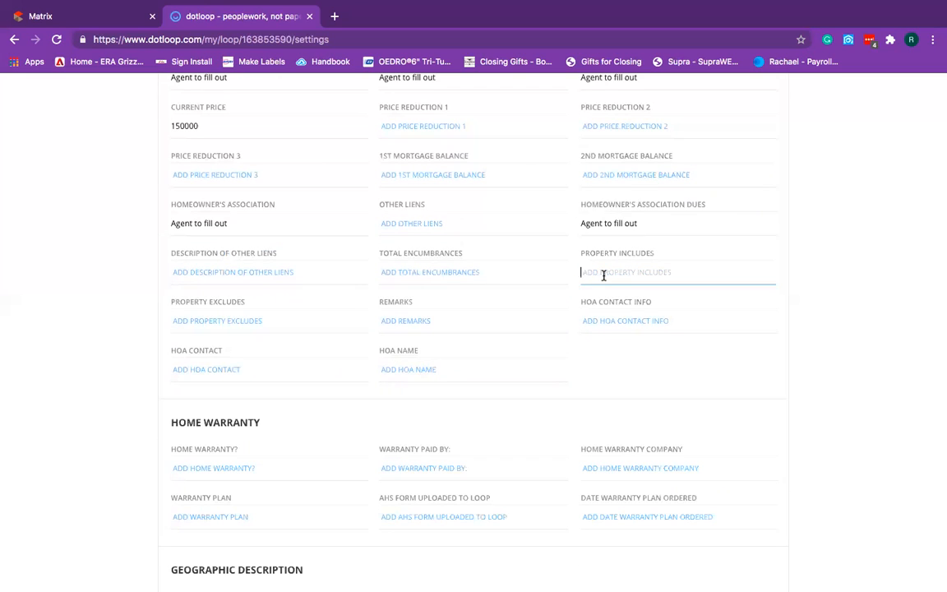
pyautogui.press('super+v')
pyautogui.click(425, 323)
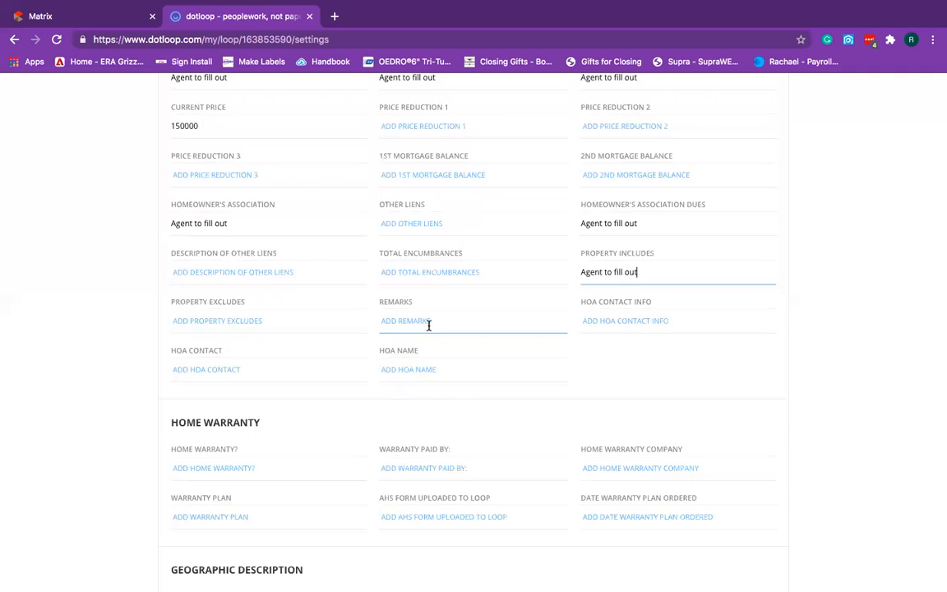
pyautogui.press('super+v')
pyautogui.click(613, 321)
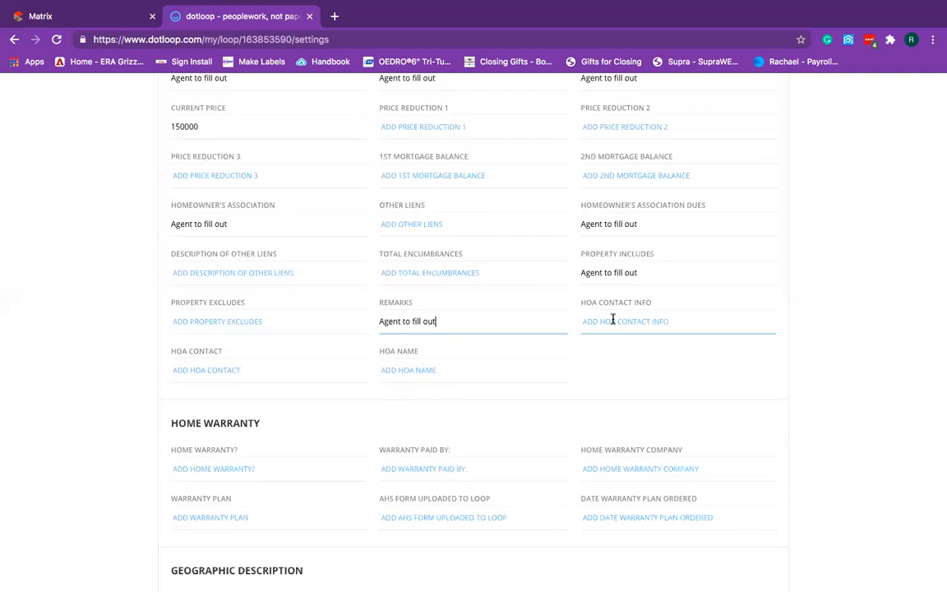
pyautogui.click(609, 324)
pyautogui.press('super+v')
pyautogui.click(240, 370)
pyautogui.press('super+v')
pyautogui.click(415, 372)
pyautogui.press('super+v')
# Paste 'Agent to fill out' into all six Home Warranty fields, including Date Warranty Plan Ordered.
pyautogui.scroll(-4, 64, 414)
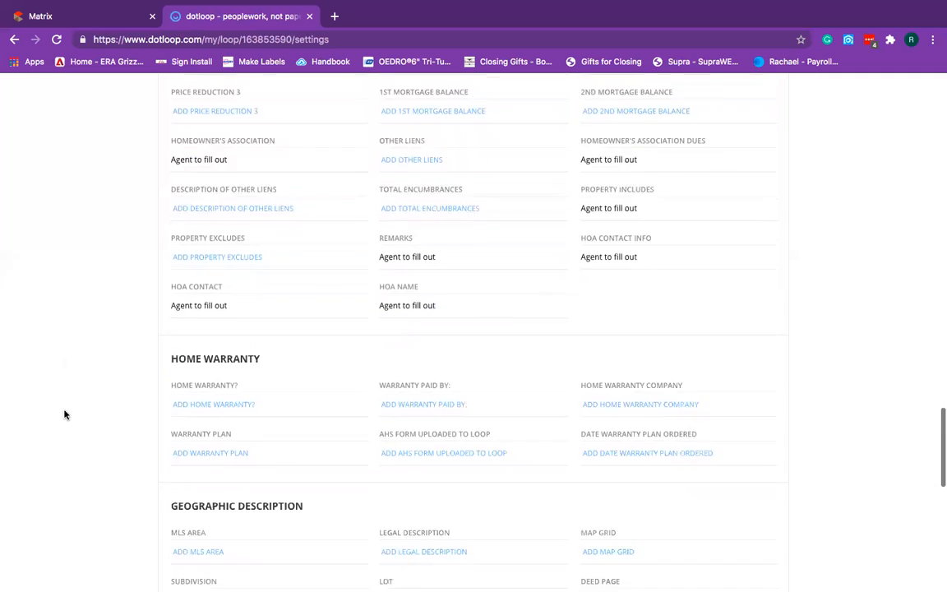
pyautogui.click(253, 313)
pyautogui.press('super+v')
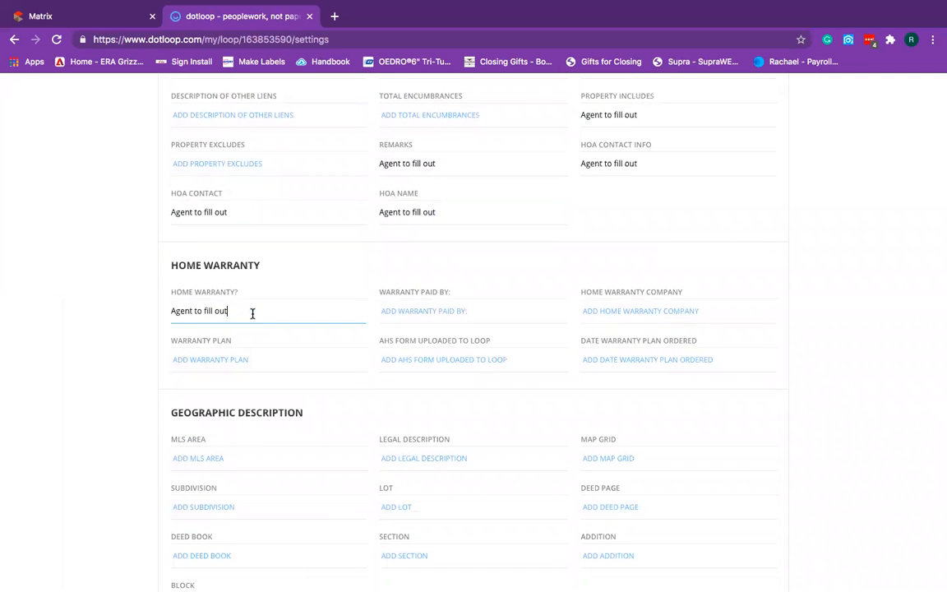
pyautogui.click(480, 311)
pyautogui.press('super+v')
pyautogui.click(600, 315)
pyautogui.press('super+v')
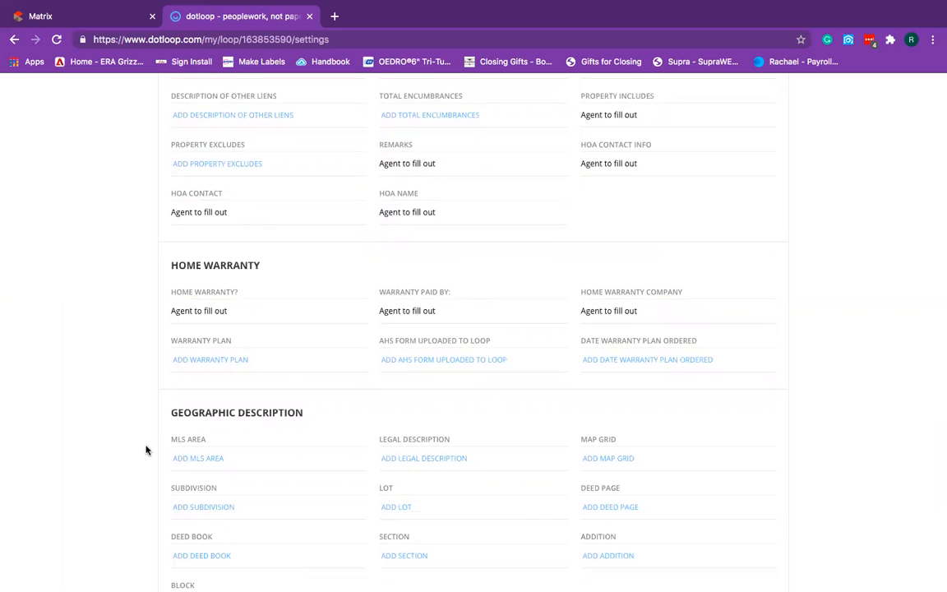
pyautogui.click(289, 365)
pyautogui.press('super+v')
pyautogui.click(429, 359)
pyautogui.press('super+v')
pyautogui.click(618, 359)
pyautogui.press('super+v')
pyautogui.click(85, 376)
# Leave Legal Description empty and set the property Type field to 'Agent to fill out'.
pyautogui.scroll(-3, 83, 386)
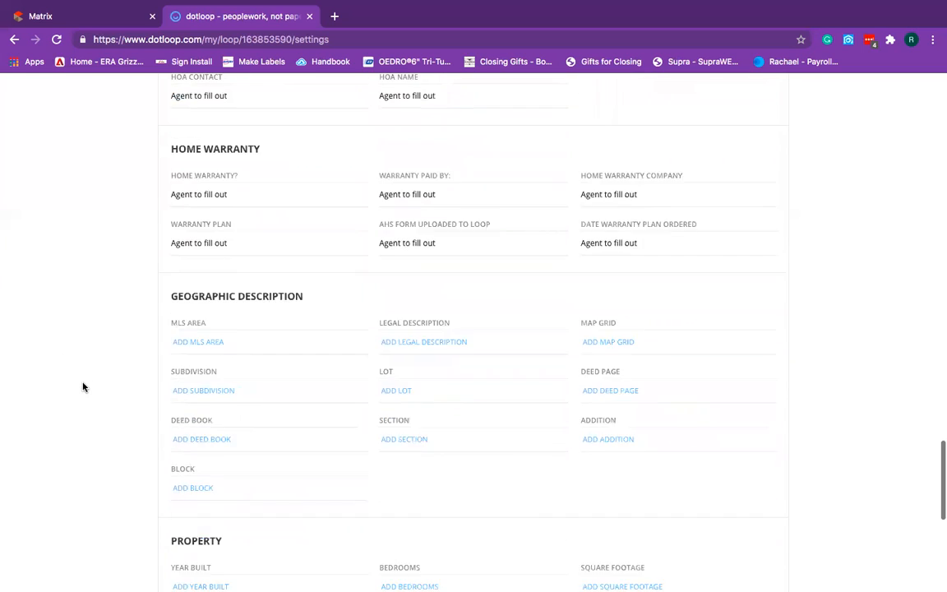
pyautogui.scroll(-1, 83, 386)
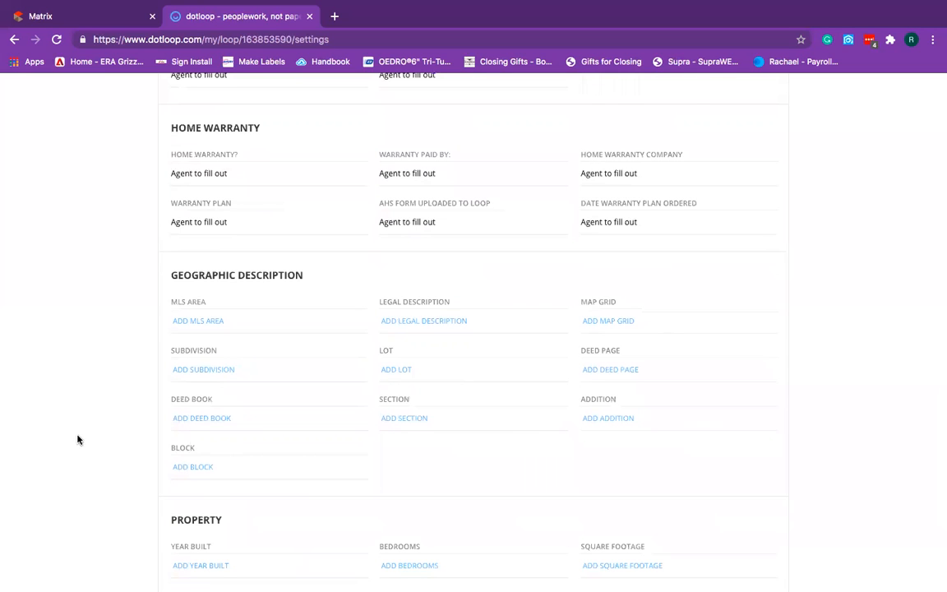
pyautogui.scroll(-4, 83, 387)
pyautogui.scroll(1, 84, 425)
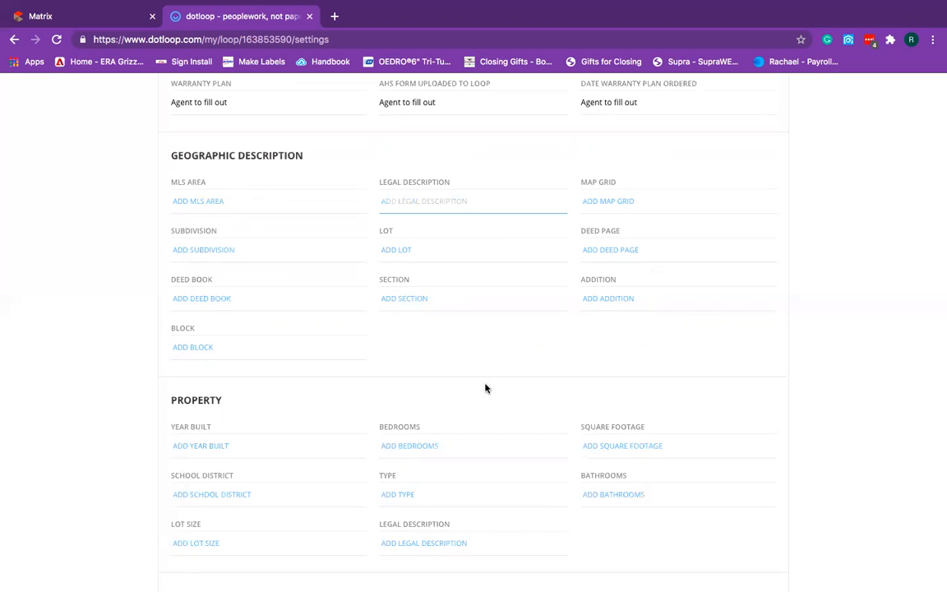
pyautogui.click(495, 362)
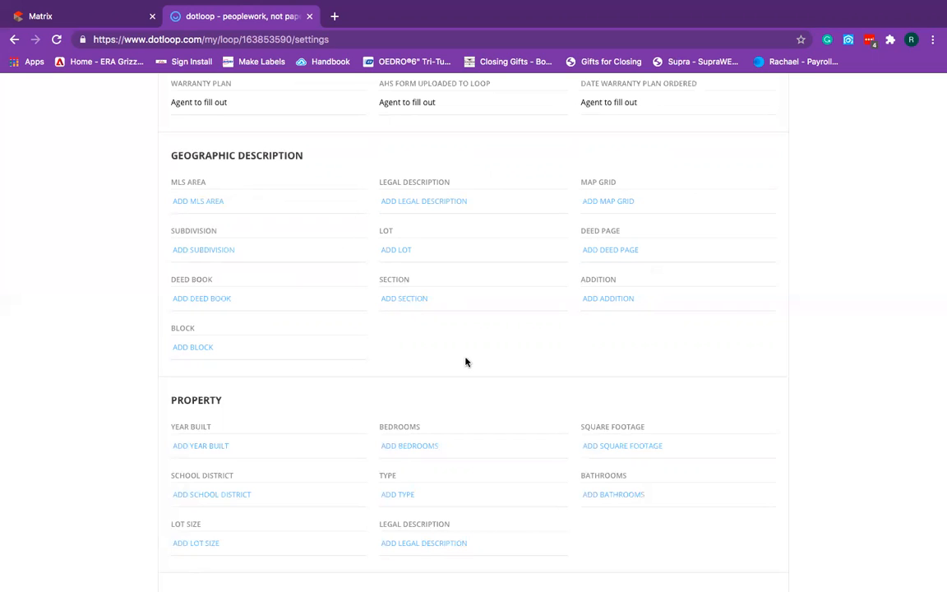
pyautogui.scroll(-1, 83, 381)
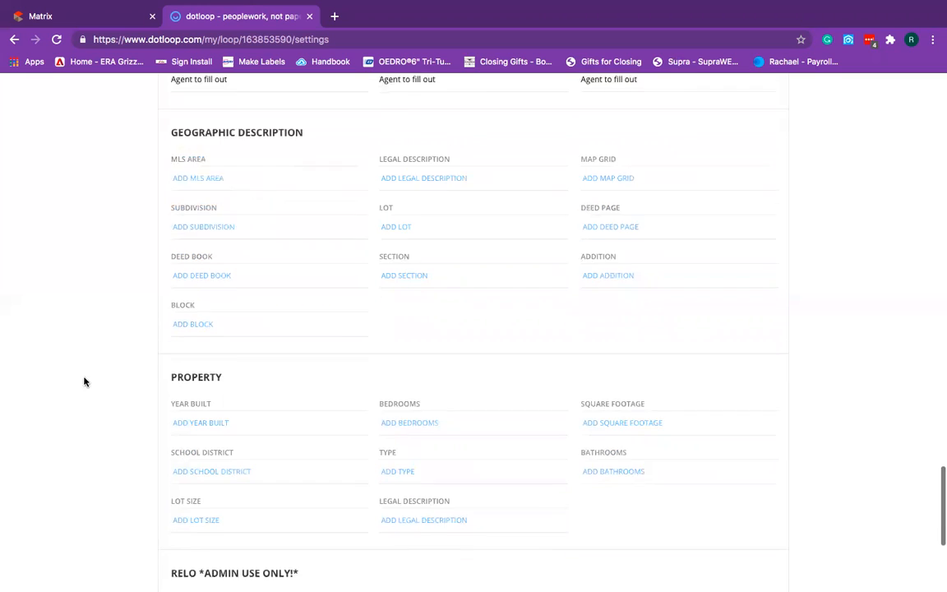
pyautogui.scroll(-1, 84, 382)
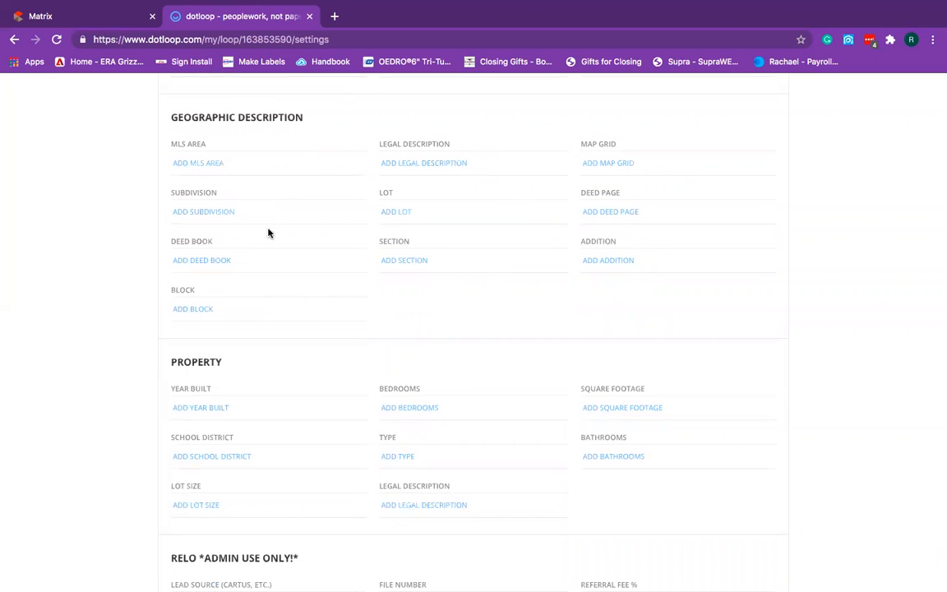
pyautogui.scroll(-2, 47, 386)
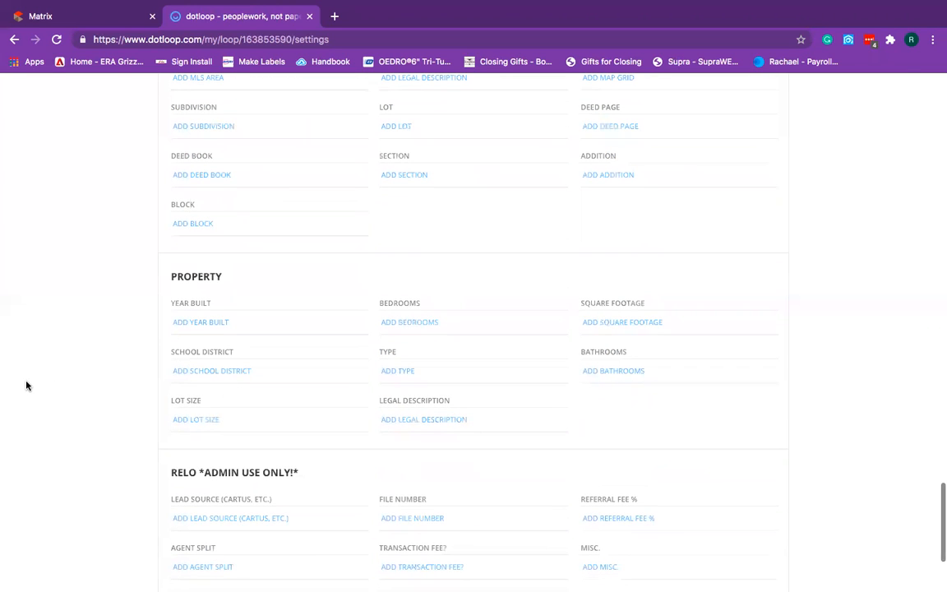
pyautogui.scroll(-2, 27, 384)
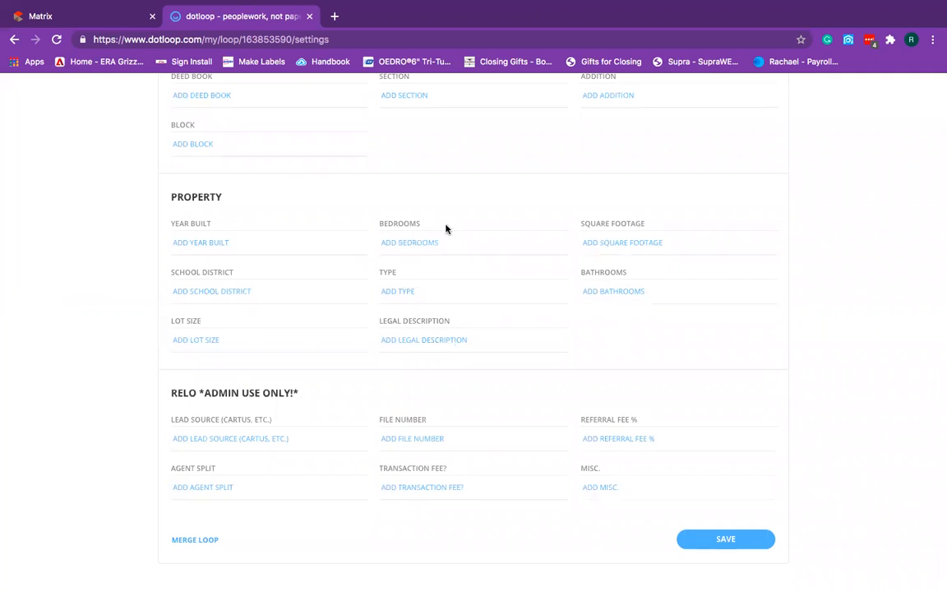
pyautogui.scroll(1, 123, 345)
pyautogui.scroll(-1, 123, 346)
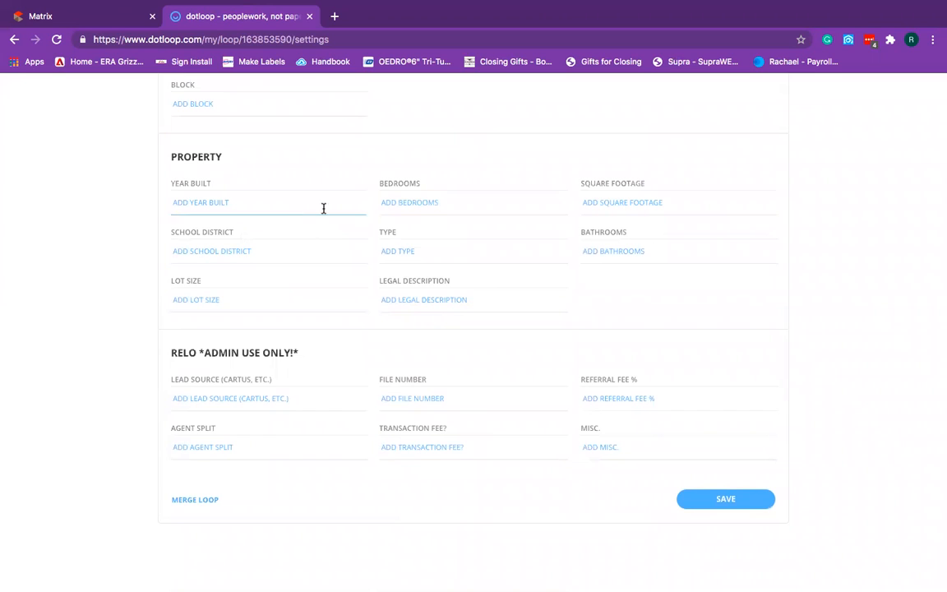
pyautogui.click(411, 251)
pyautogui.scroll(1, 411, 253)
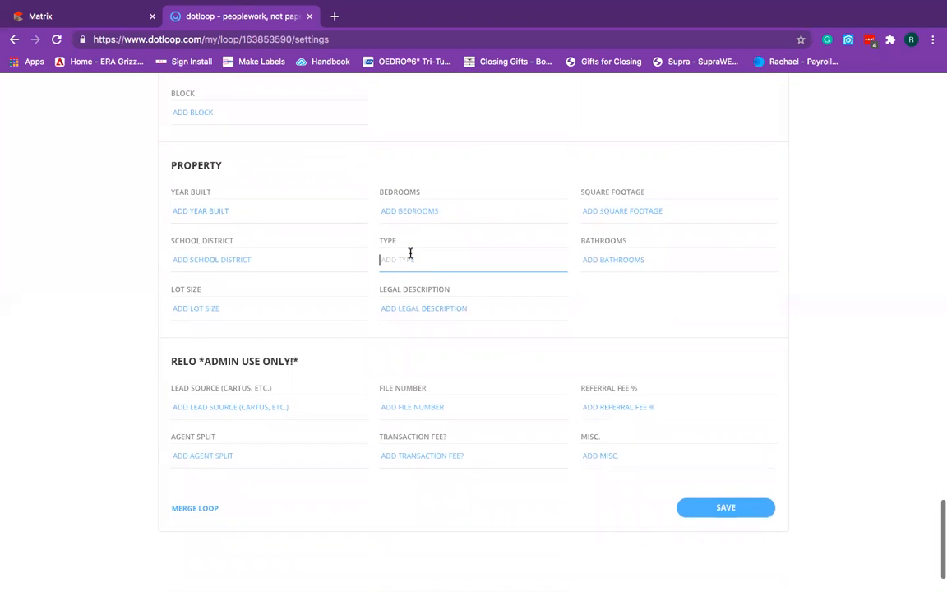
pyautogui.write('Agent to fill out')
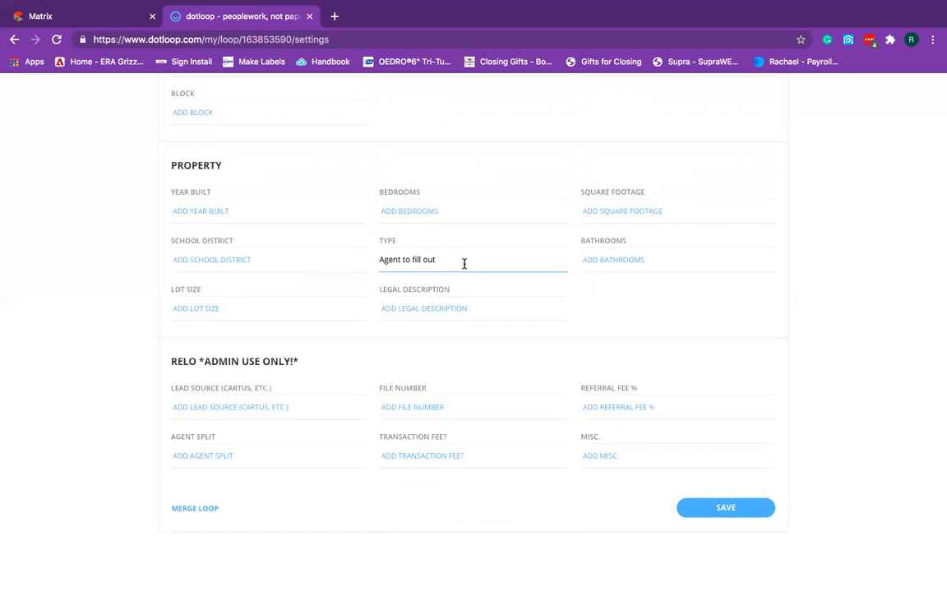
pyautogui.scroll(1, 465, 260)
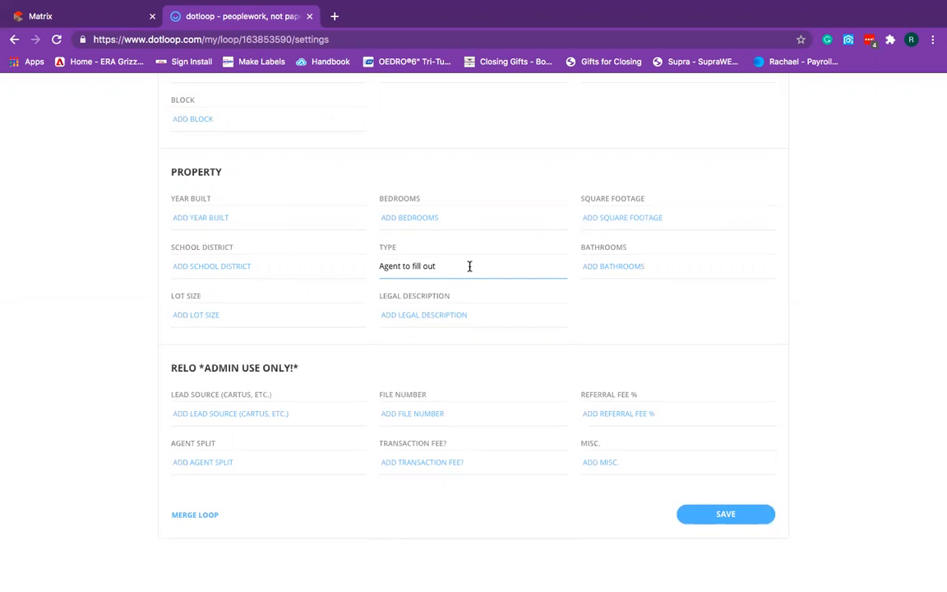
pyautogui.scroll(1, 440, 264)
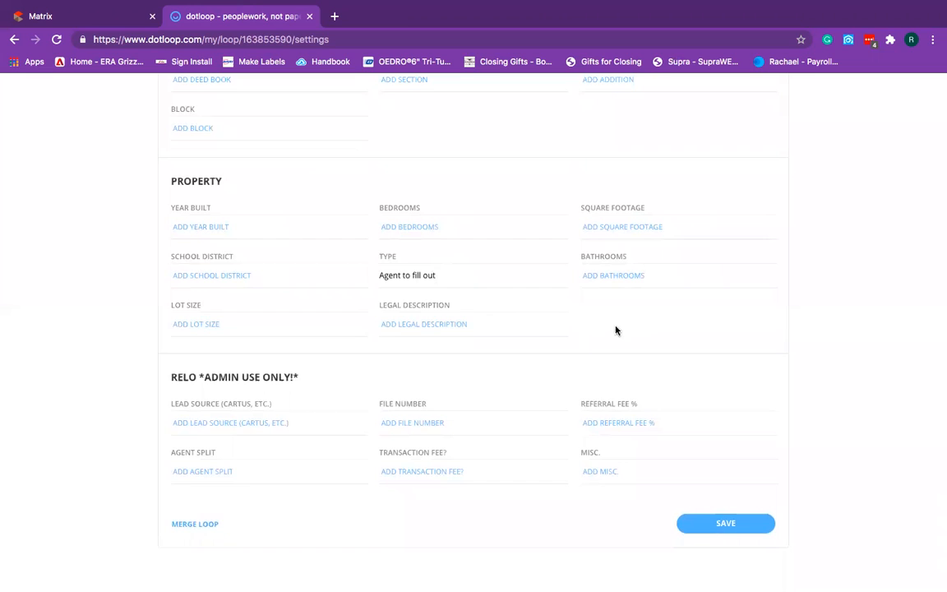
pyautogui.scroll(-5, 614, 329)
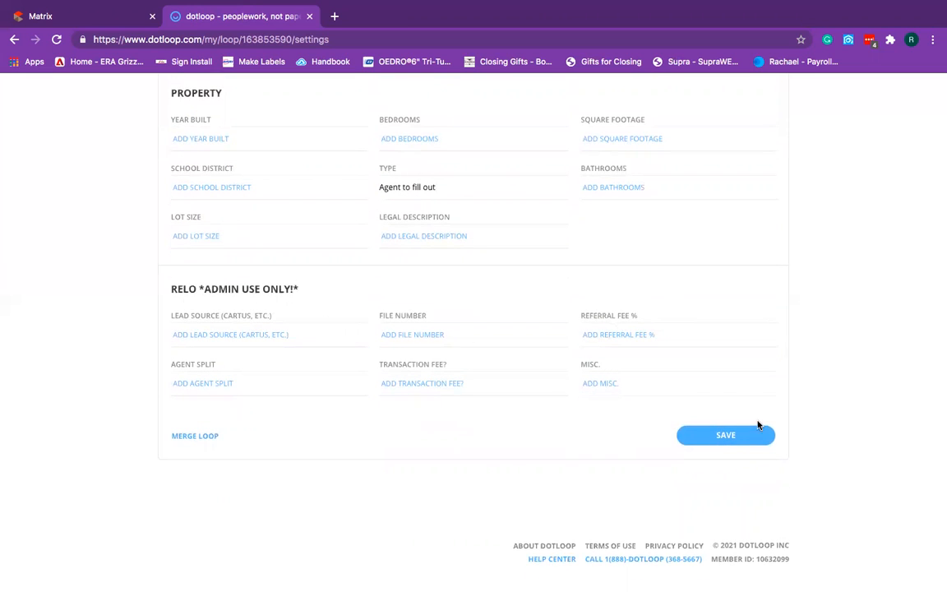
# Save the loop detail changes.
pyautogui.click(735, 442)
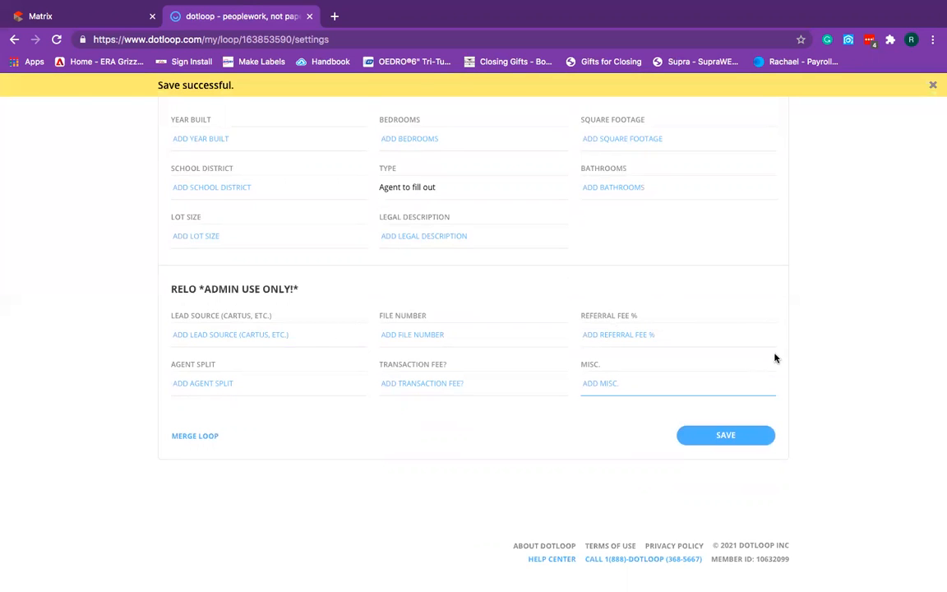
pyautogui.scroll(10, 761, 224)
pyautogui.scroll(15, 760, 225)
pyautogui.scroll(15, 760, 225)
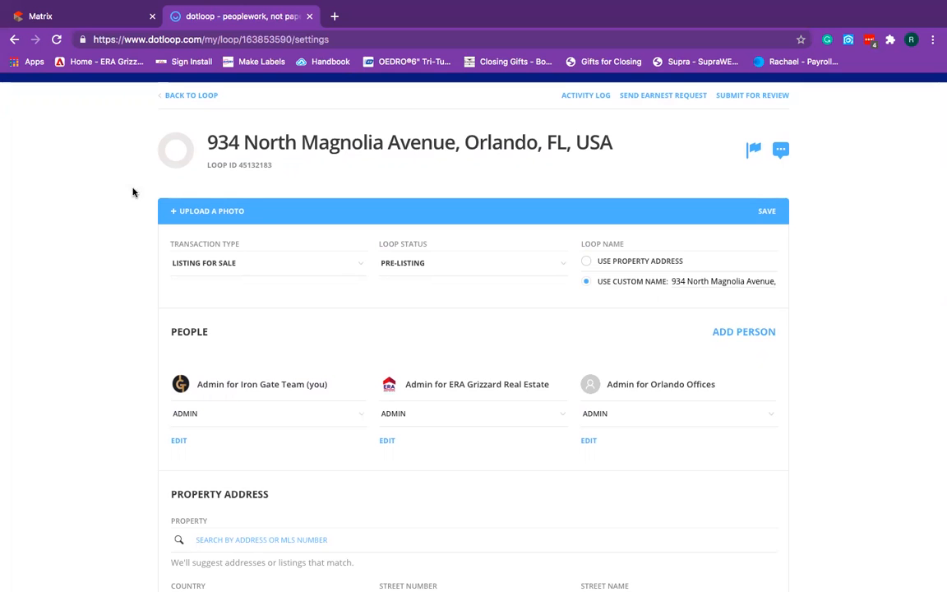
pyautogui.scroll(-1, 211, 100)
pyautogui.scroll(-3, 280, 353)
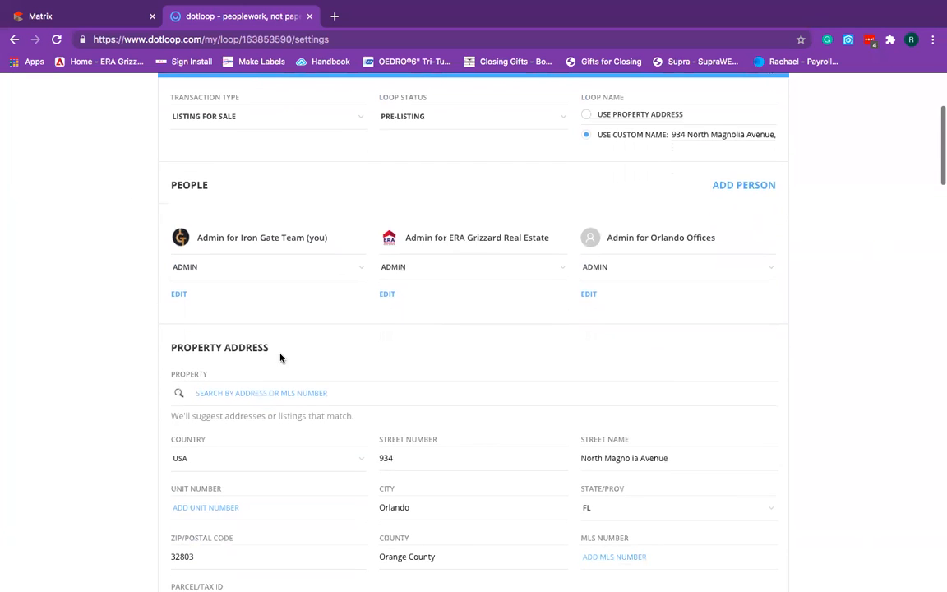
pyautogui.scroll(5, 271, 336)
pyautogui.click(197, 150)
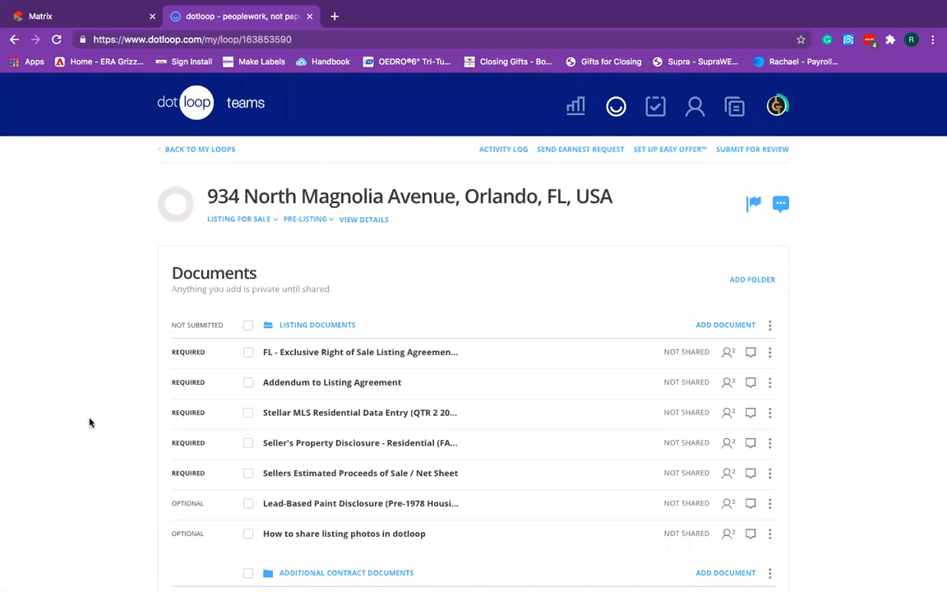
pyautogui.scroll(-2, 89, 423)
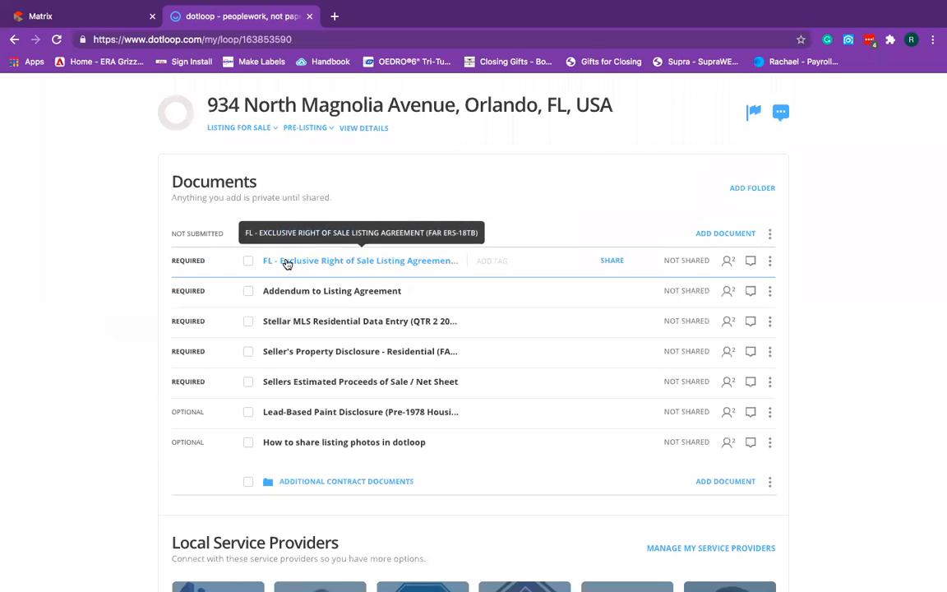
# Open the Exclusive Right of Sale Listing Agreement document.
pyautogui.click(286, 262)
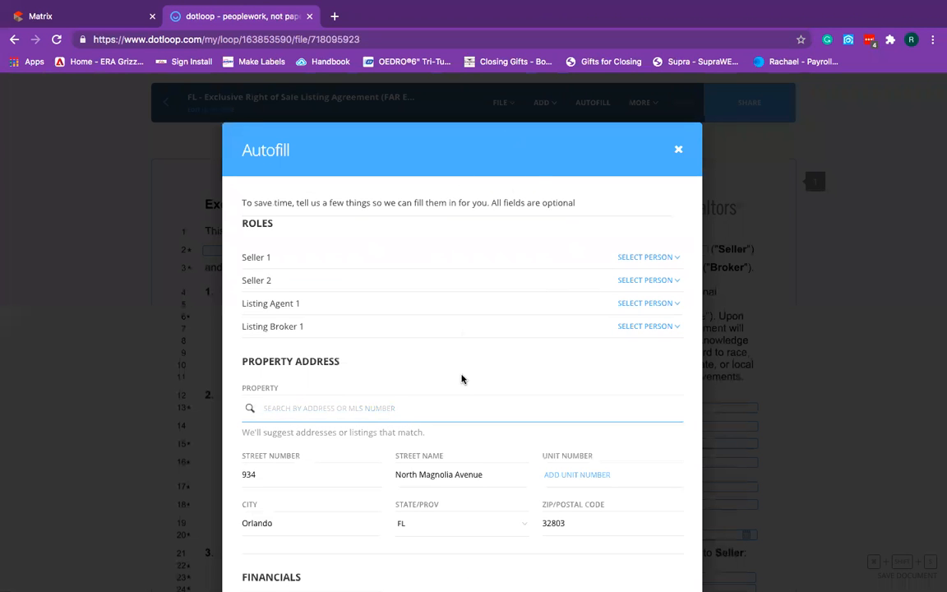
pyautogui.scroll(-3, 522, 387)
pyautogui.scroll(-3, 472, 466)
pyautogui.scroll(2, 473, 465)
pyautogui.scroll(4, 474, 466)
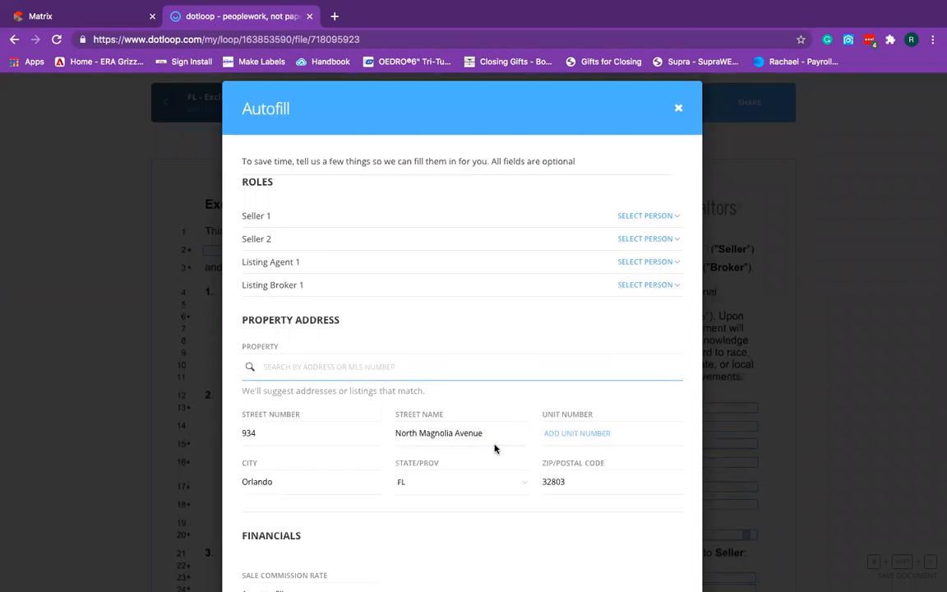
pyautogui.scroll(-1, 493, 448)
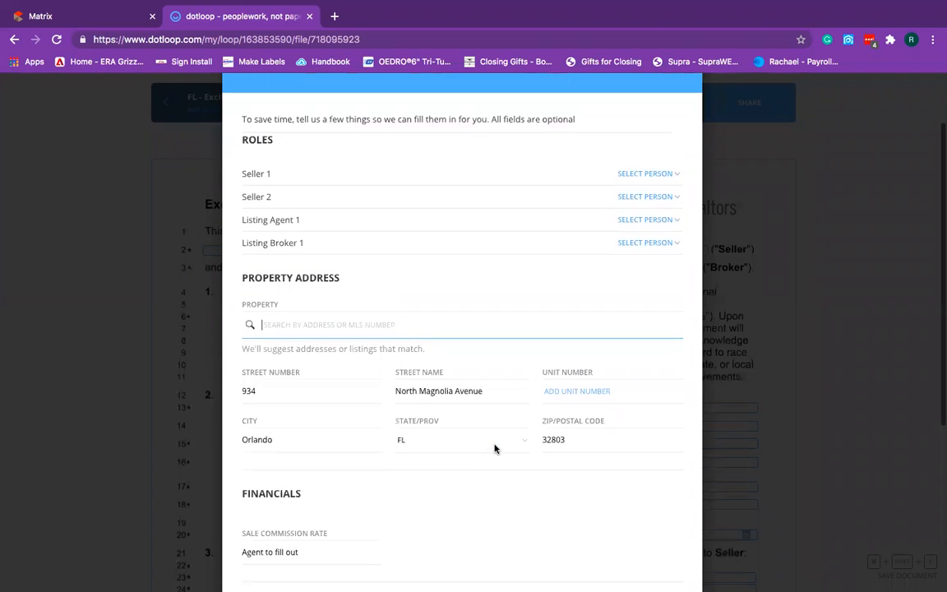
# Autofill it with ERA Grizzard Real Estate as broker, Iron Gate Team as agent, seller unassigned.
pyautogui.click(630, 243)
pyautogui.click(629, 305)
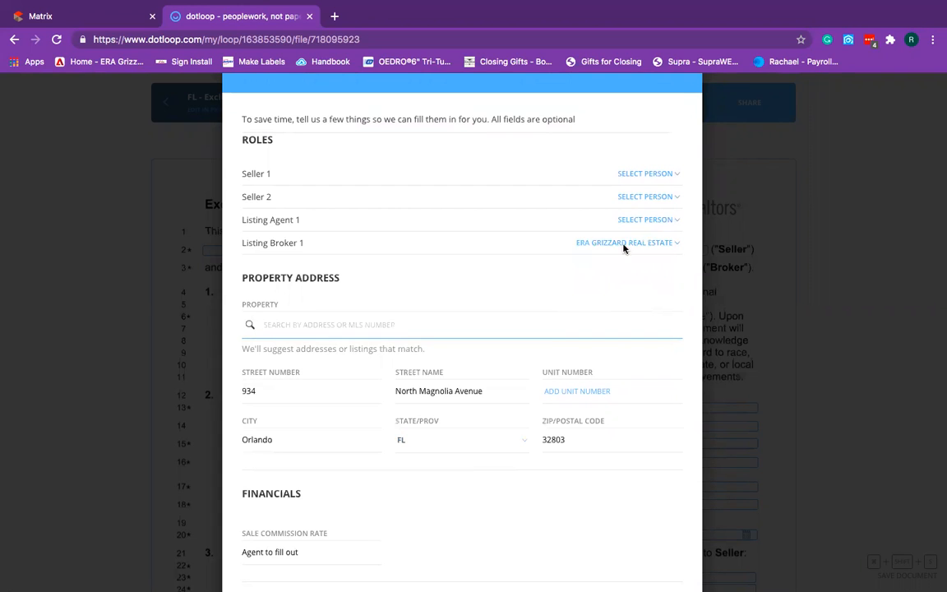
pyautogui.click(649, 220)
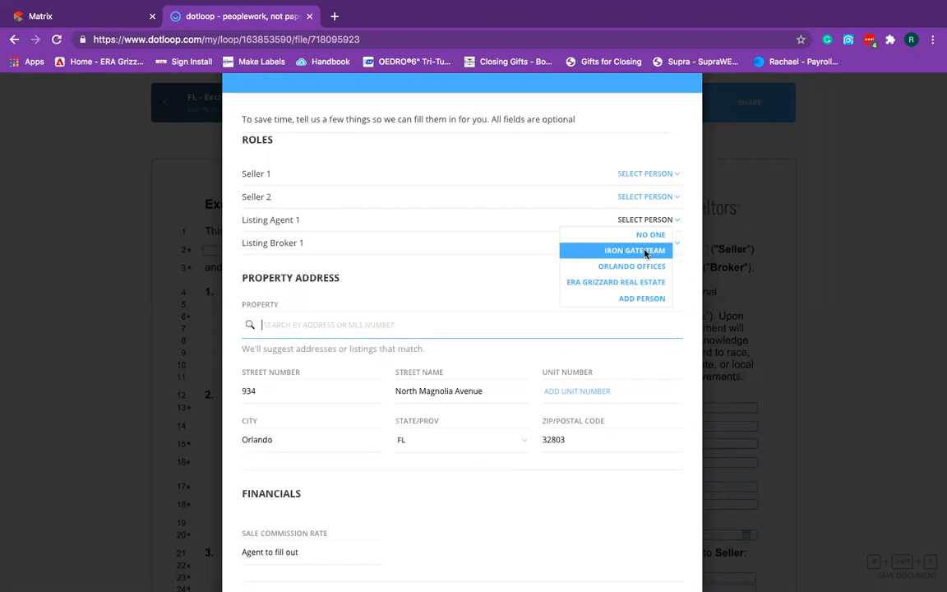
pyautogui.click(646, 251)
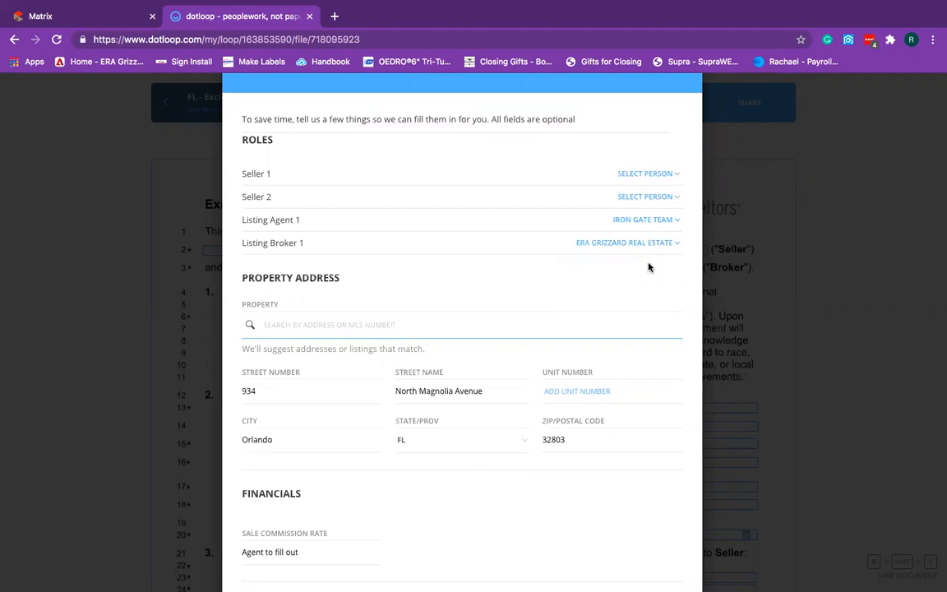
pyautogui.click(663, 175)
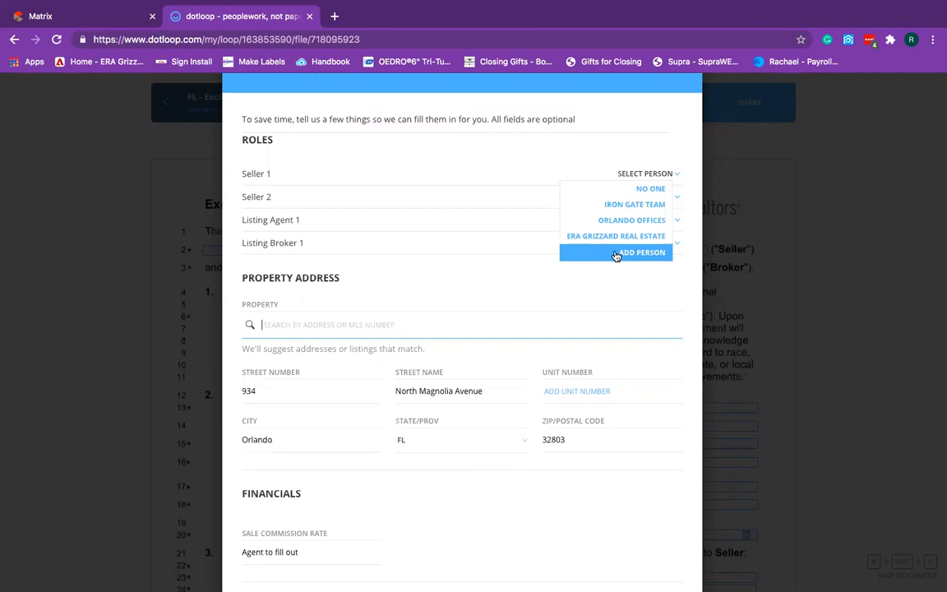
pyautogui.click(611, 311)
pyautogui.scroll(-3, 629, 330)
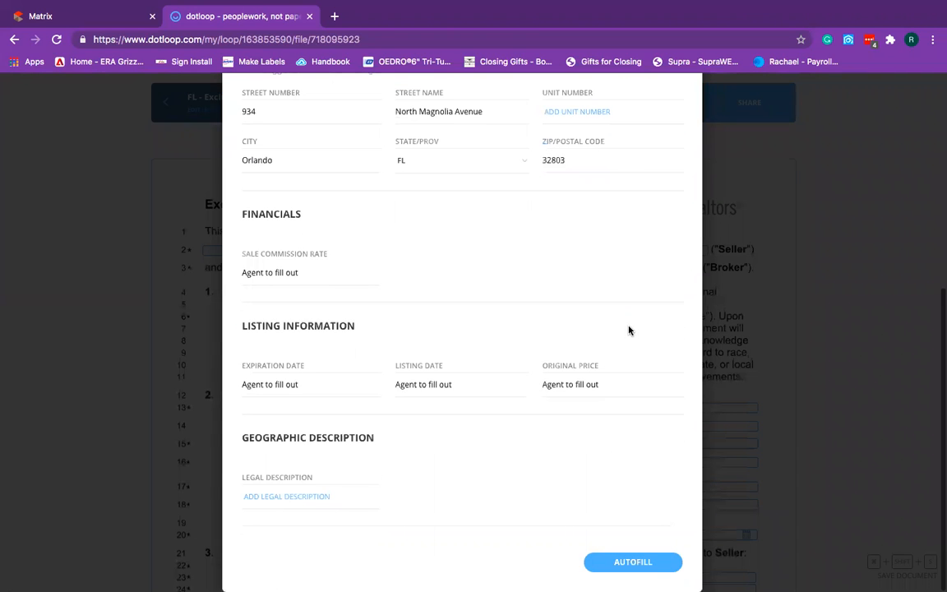
pyautogui.click(633, 563)
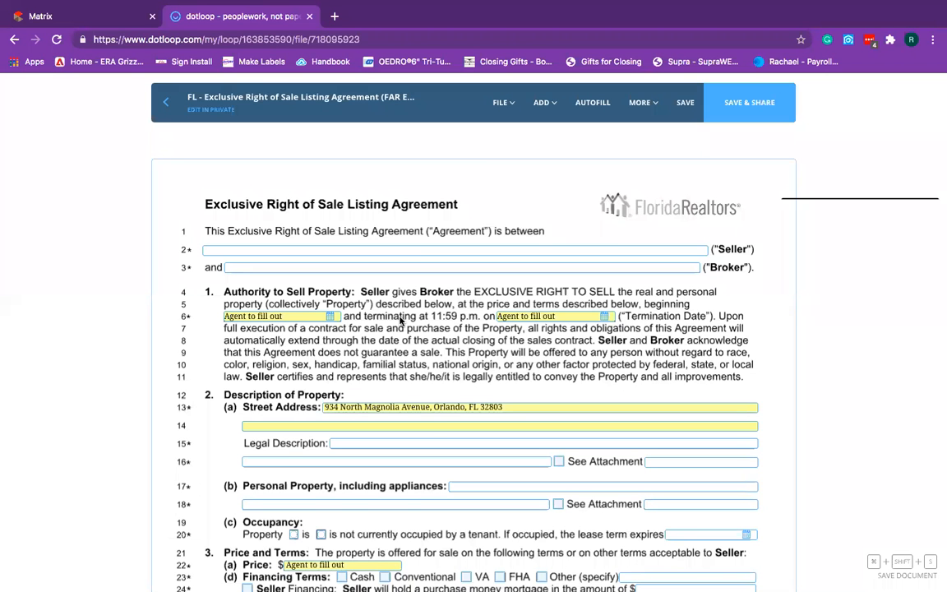
# Fill the Seller (line 2) and Broker (line 3) fields with 'Agent to fill out'.
pyautogui.click(354, 251)
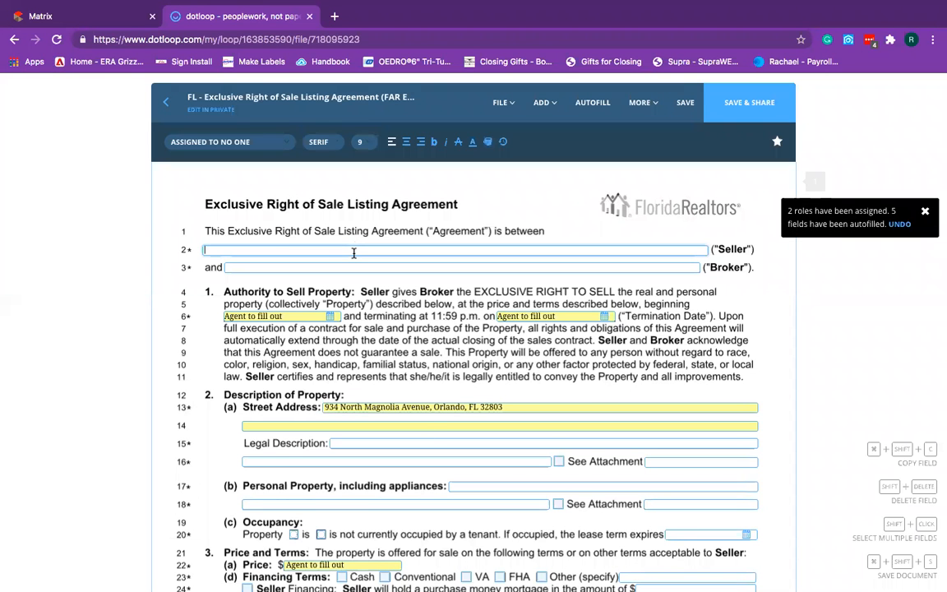
pyautogui.write('Agent to fill out')
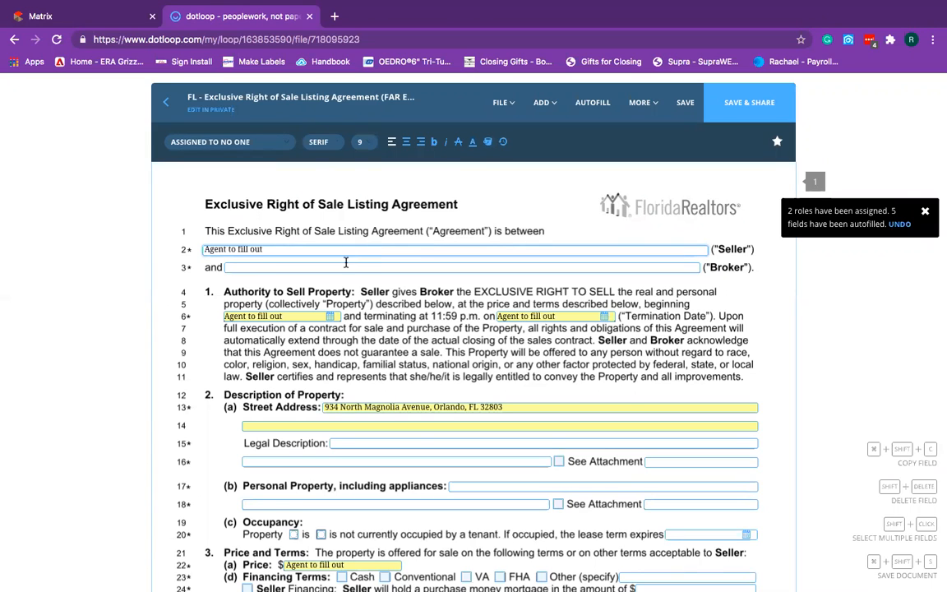
pyautogui.click(341, 265)
pyautogui.write('Agent to fill out')
pyautogui.click(386, 315)
# Enter 'Agent to fill out' as the Legal Description text and save it.
pyautogui.scroll(-2, 400, 318)
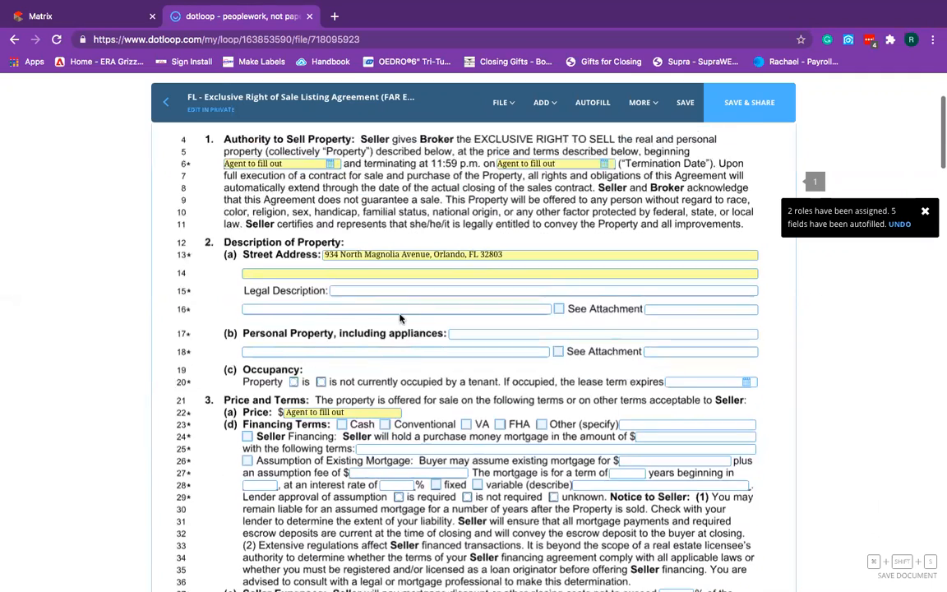
pyautogui.scroll(-1, 400, 318)
pyautogui.click(406, 271)
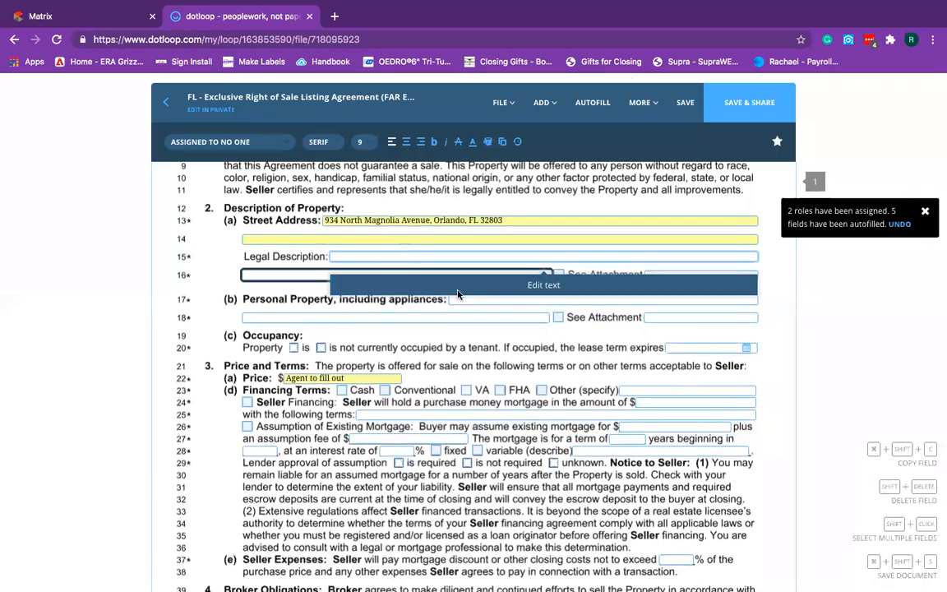
pyautogui.click(458, 287)
pyautogui.write('Agent to fill out')
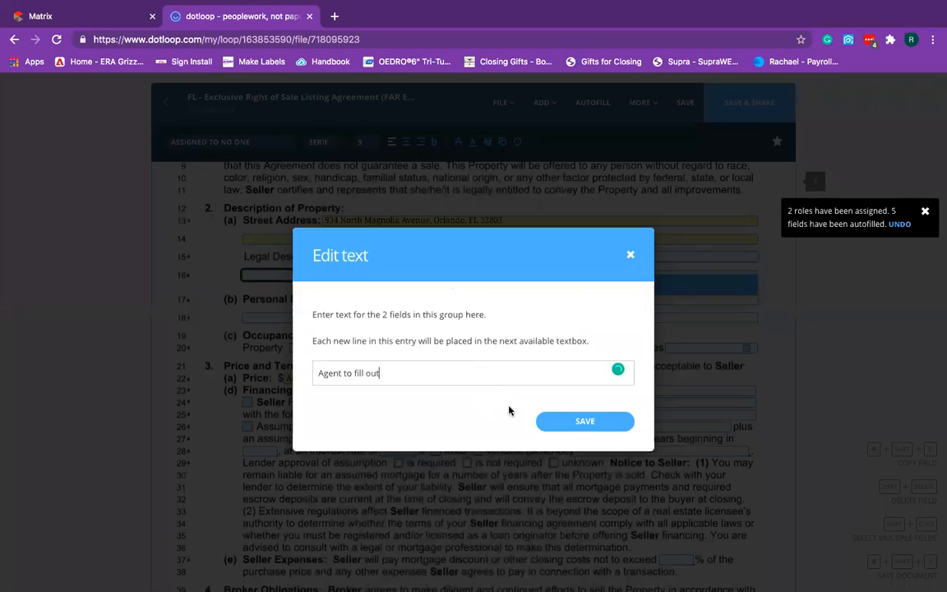
pyautogui.click(585, 422)
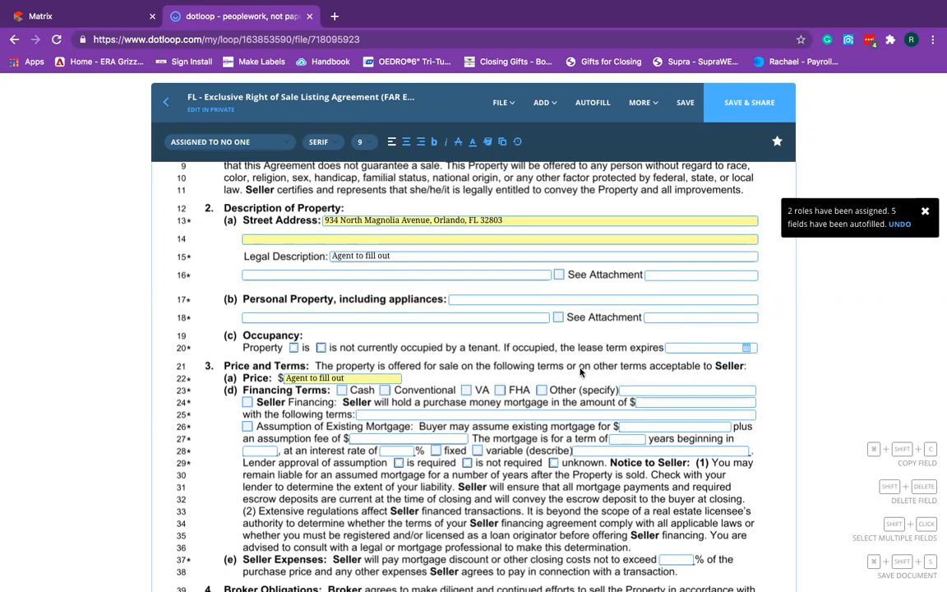
# Scroll down the listing agreement to paragraph 8(a) Compensation on page 3.
pyautogui.scroll(-2, 401, 393)
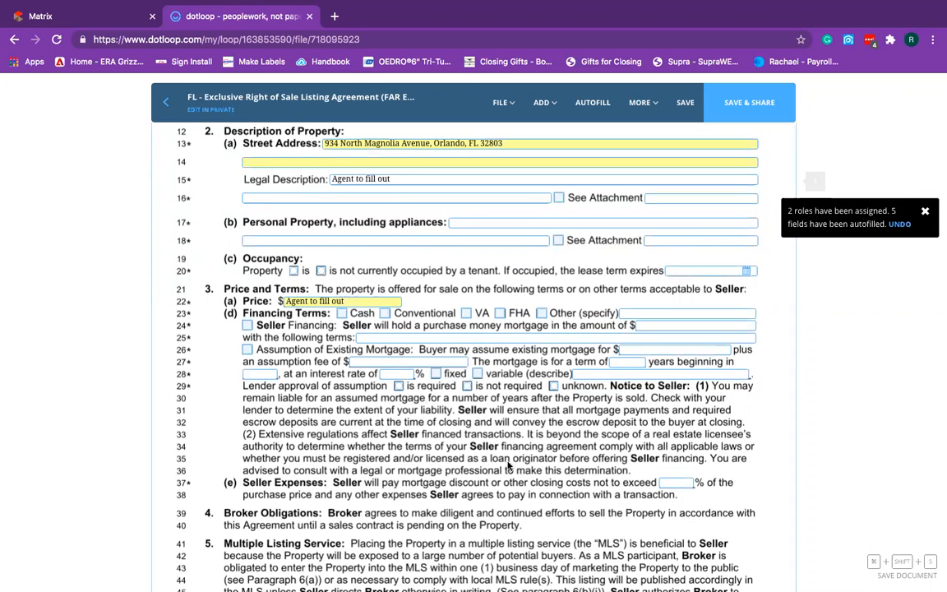
pyautogui.scroll(-3, 519, 467)
pyautogui.scroll(-1, 505, 462)
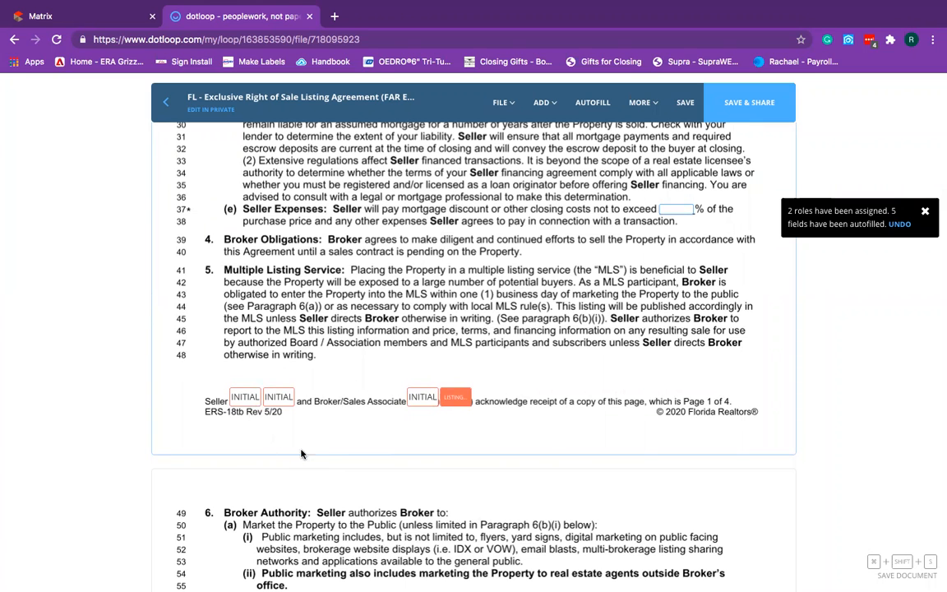
pyautogui.scroll(-4, 322, 458)
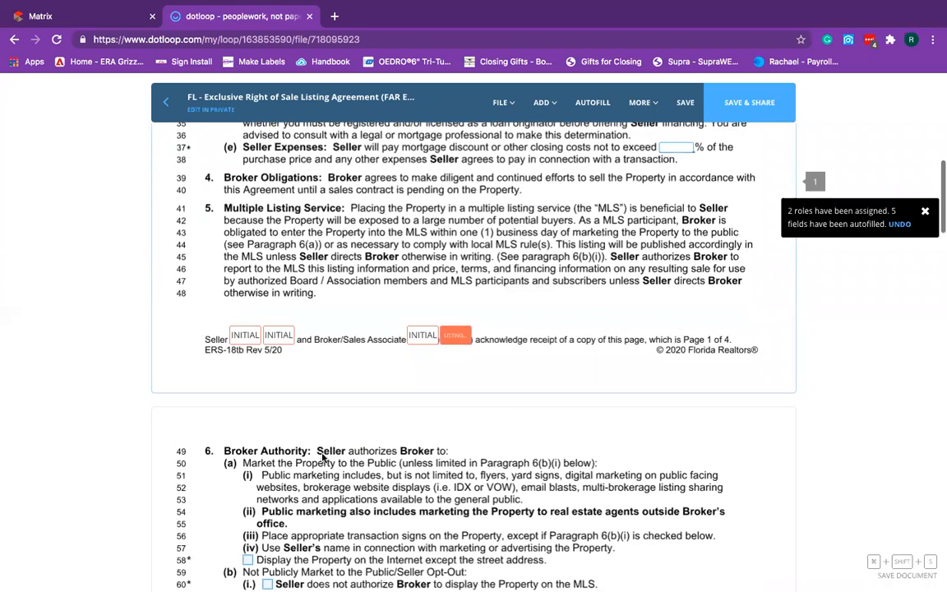
pyautogui.scroll(-3, 322, 457)
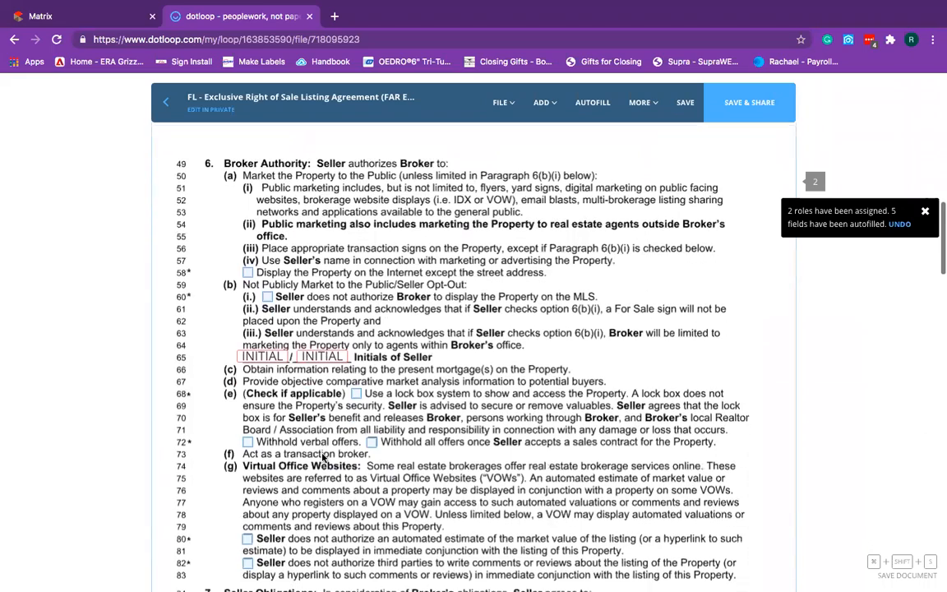
pyautogui.scroll(1, 350, 447)
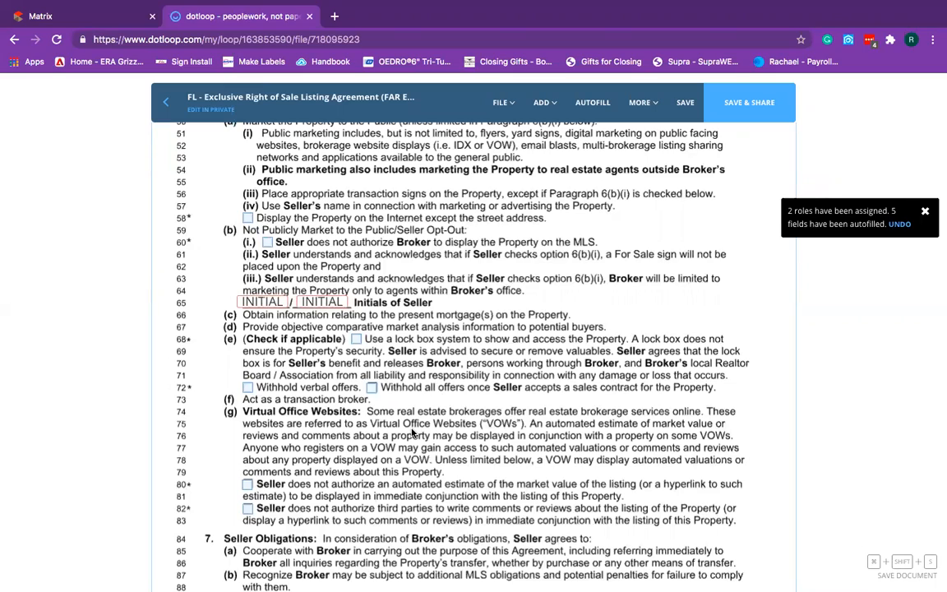
pyautogui.scroll(-4, 413, 436)
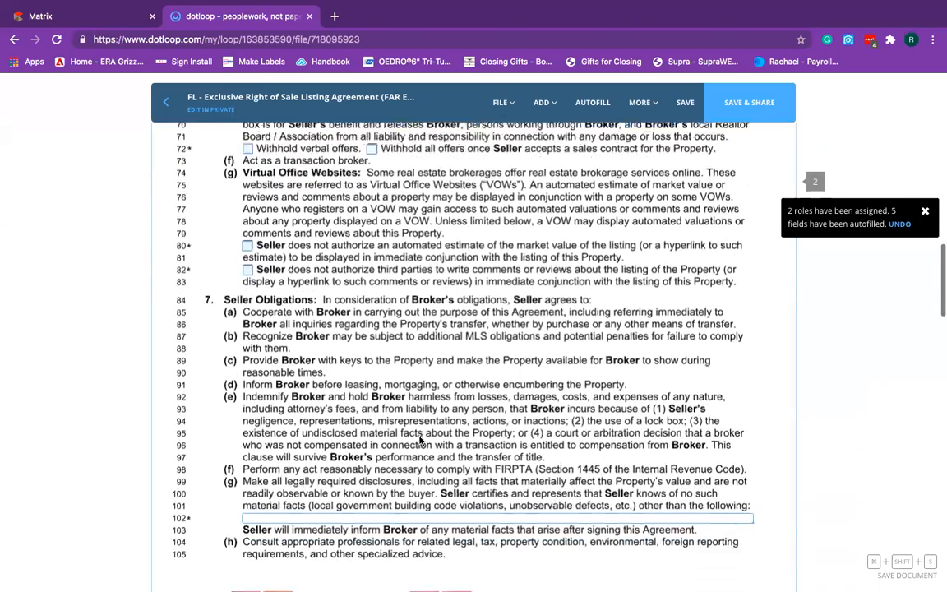
pyautogui.scroll(-3, 420, 441)
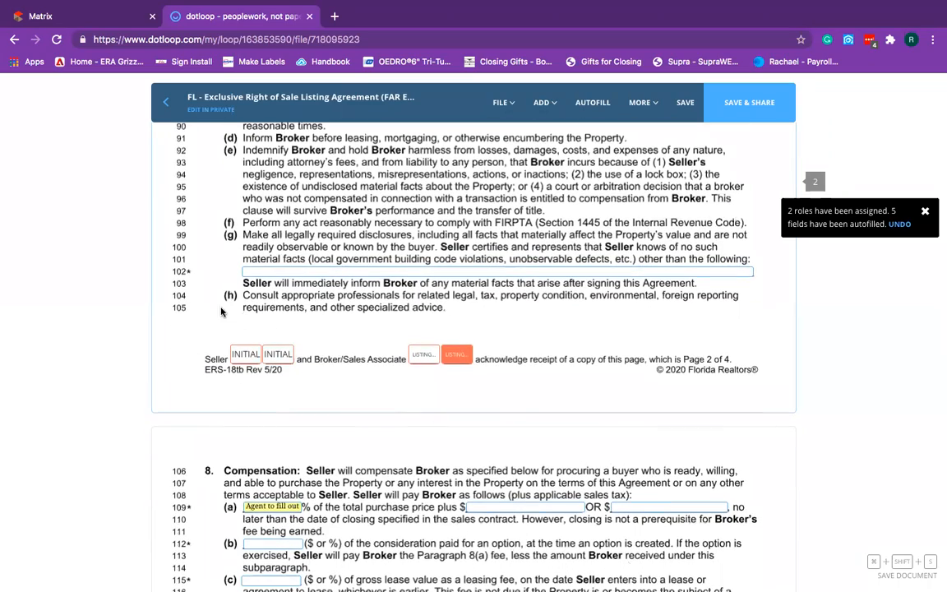
pyautogui.scroll(-2, 362, 433)
pyautogui.scroll(-1, 394, 354)
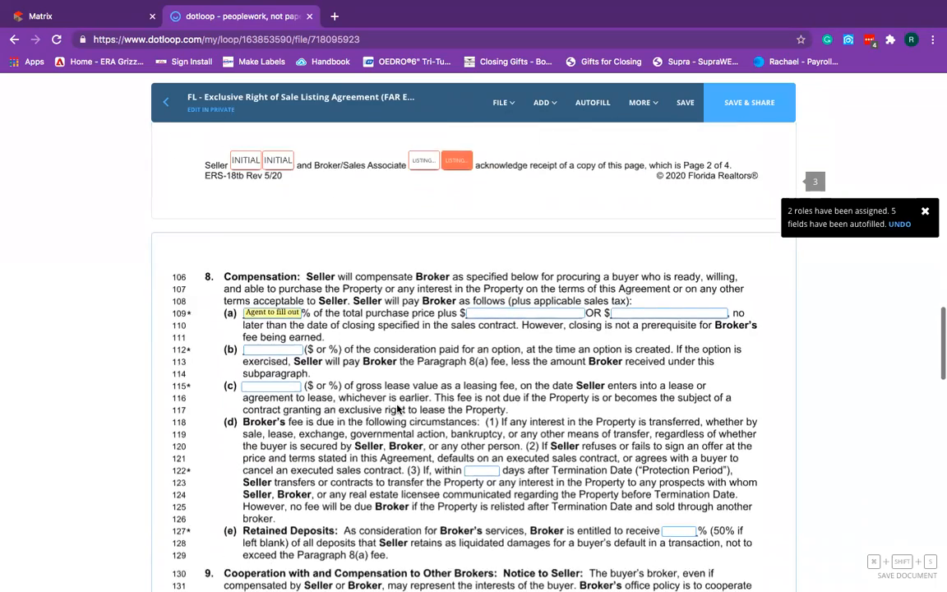
pyautogui.click(480, 308)
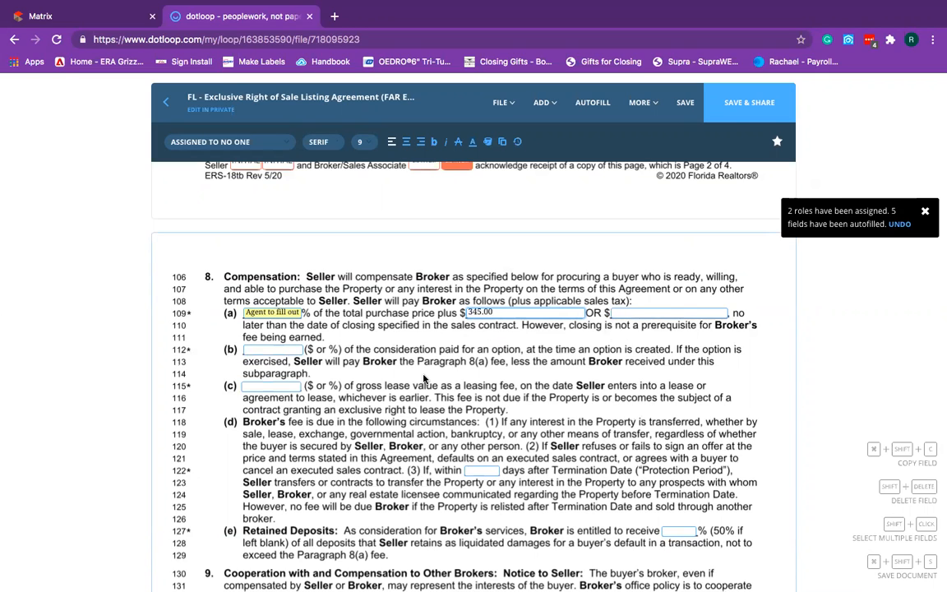
pyautogui.click(373, 362)
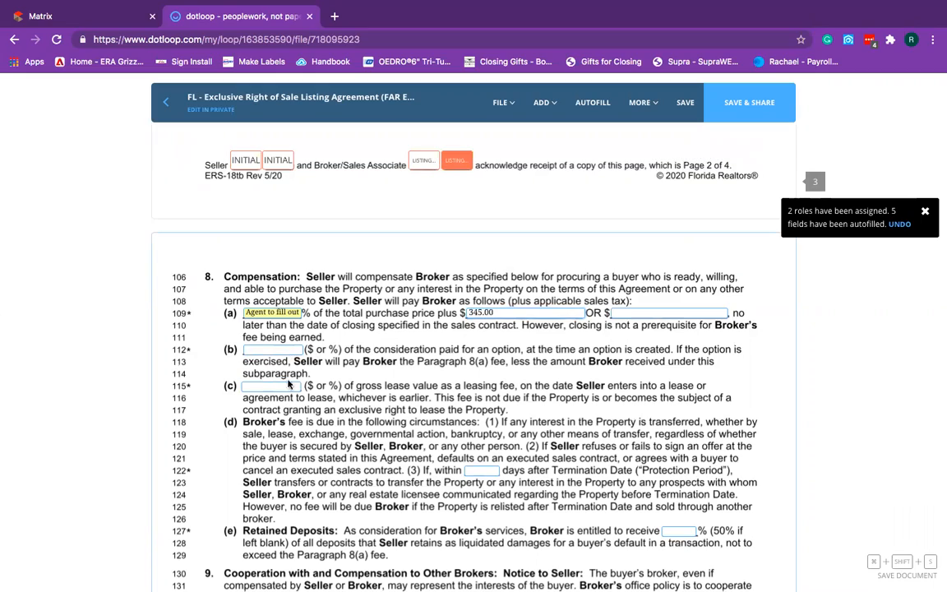
pyautogui.scroll(-2, 682, 426)
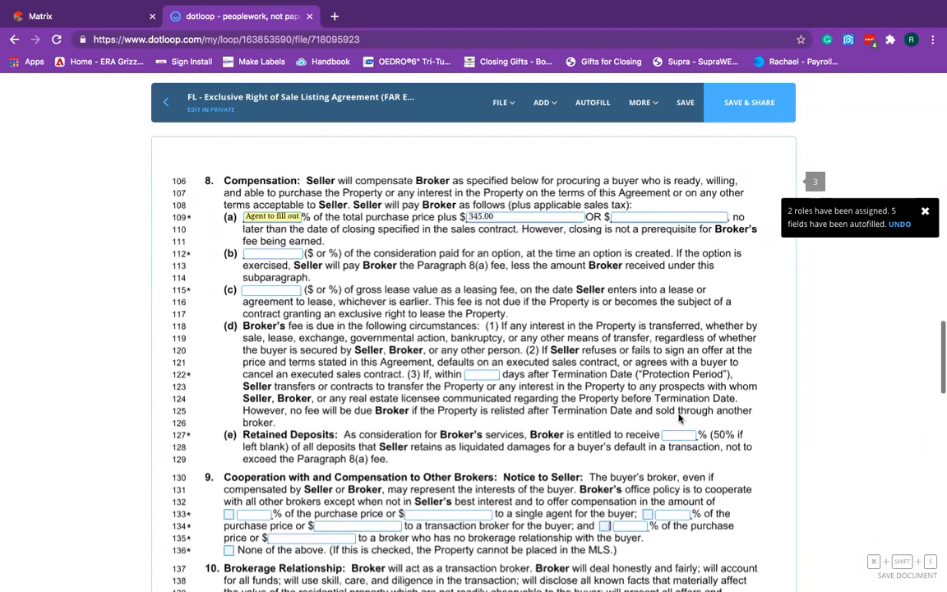
pyautogui.scroll(-3, 520, 402)
pyautogui.scroll(-2, 520, 402)
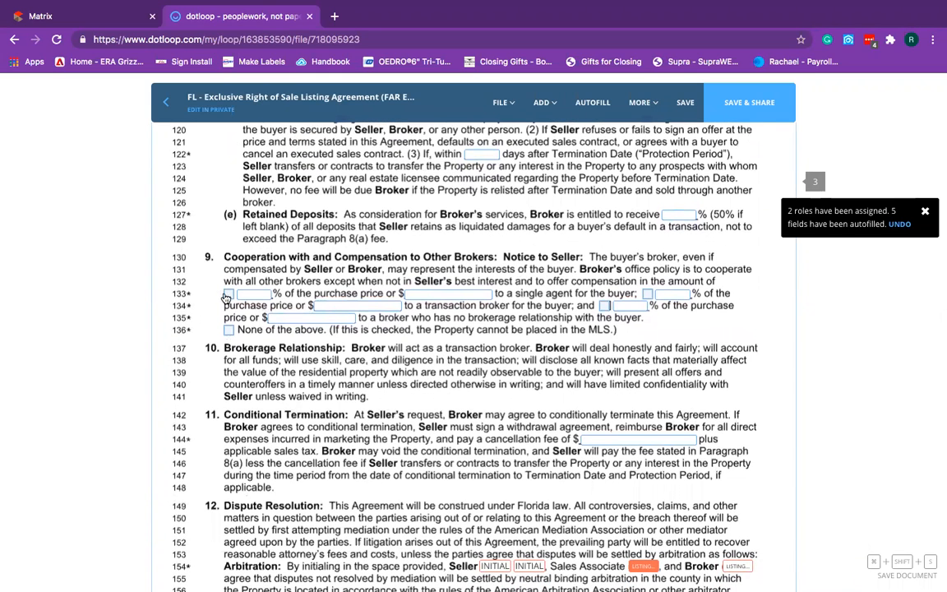
pyautogui.click(228, 295)
pyautogui.click(257, 294)
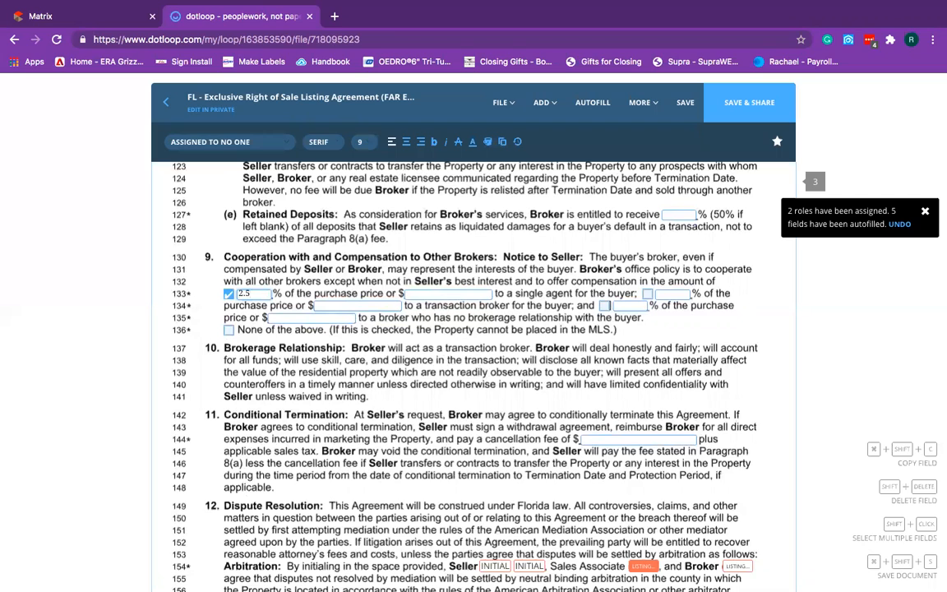
pyautogui.click(604, 306)
pyautogui.click(648, 294)
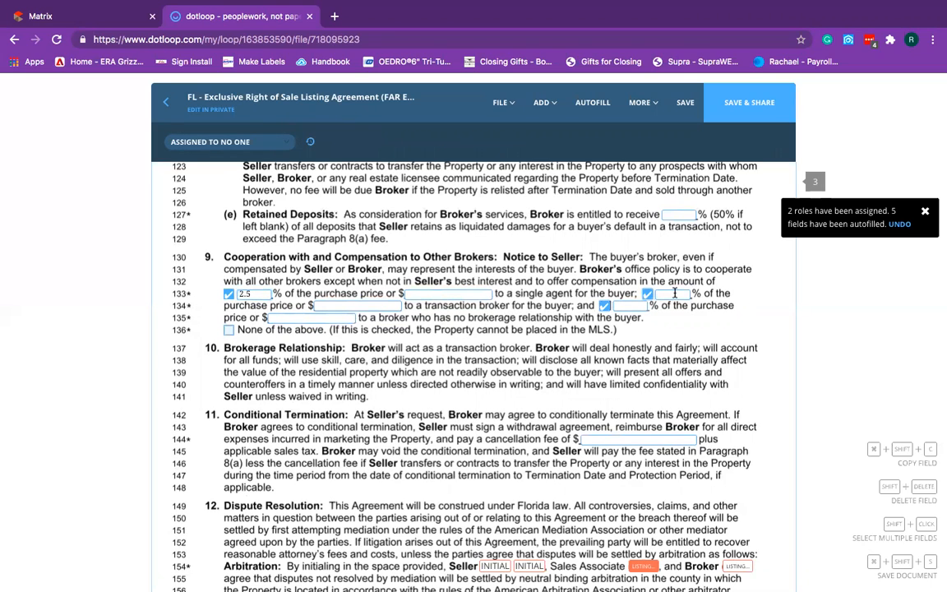
pyautogui.click(674, 293)
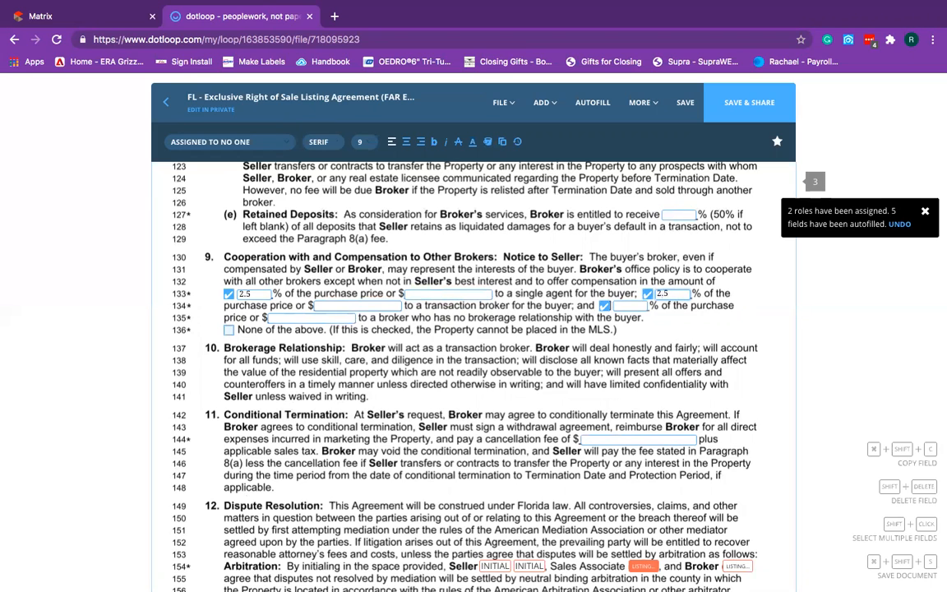
pyautogui.click(628, 305)
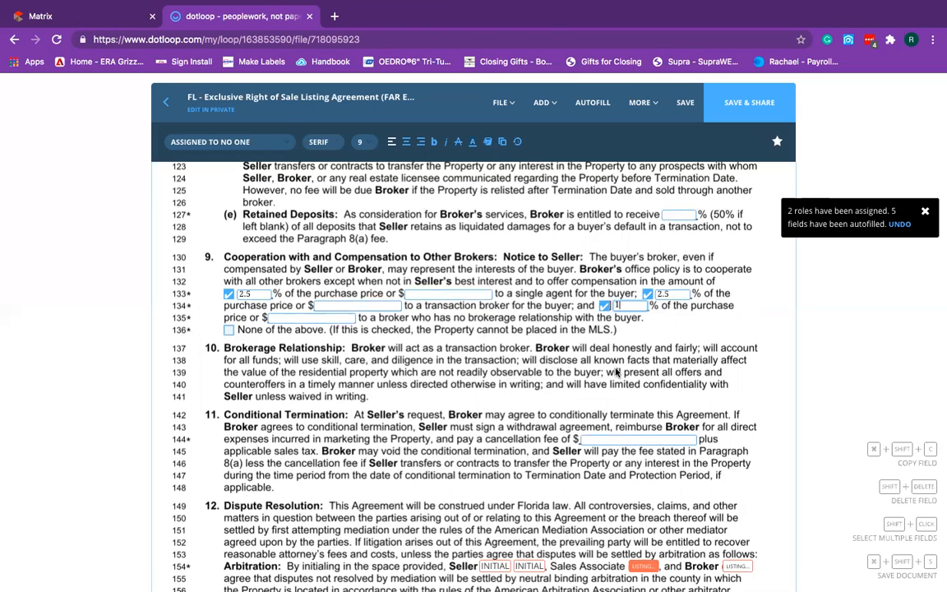
pyautogui.scroll(-2, 629, 362)
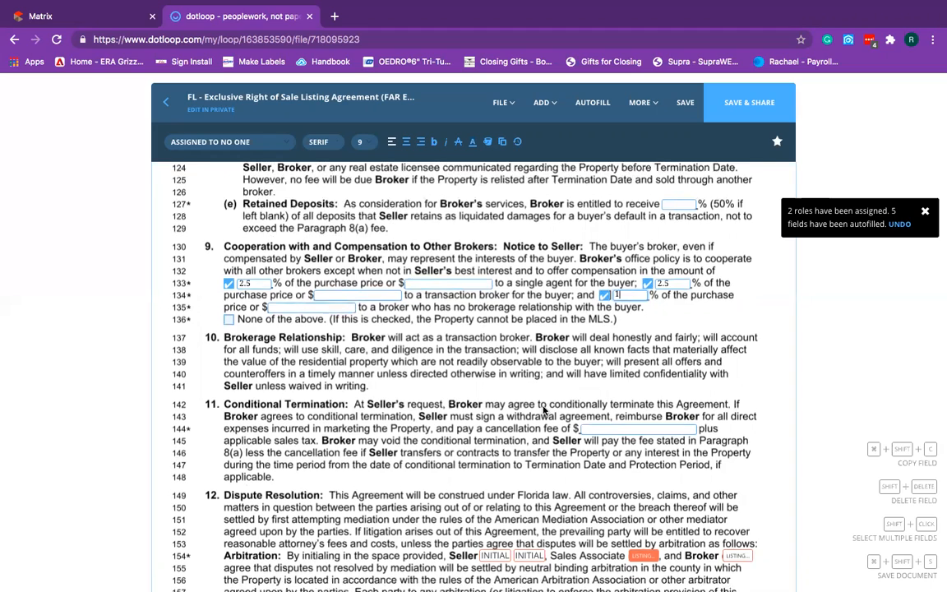
pyautogui.scroll(-3, 623, 363)
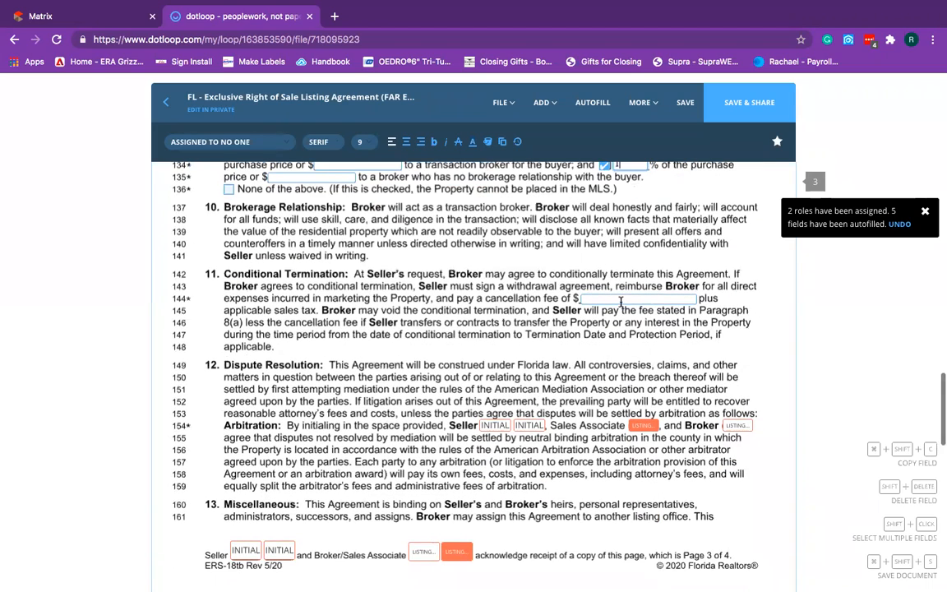
pyautogui.scroll(-1, 620, 304)
pyautogui.click(619, 259)
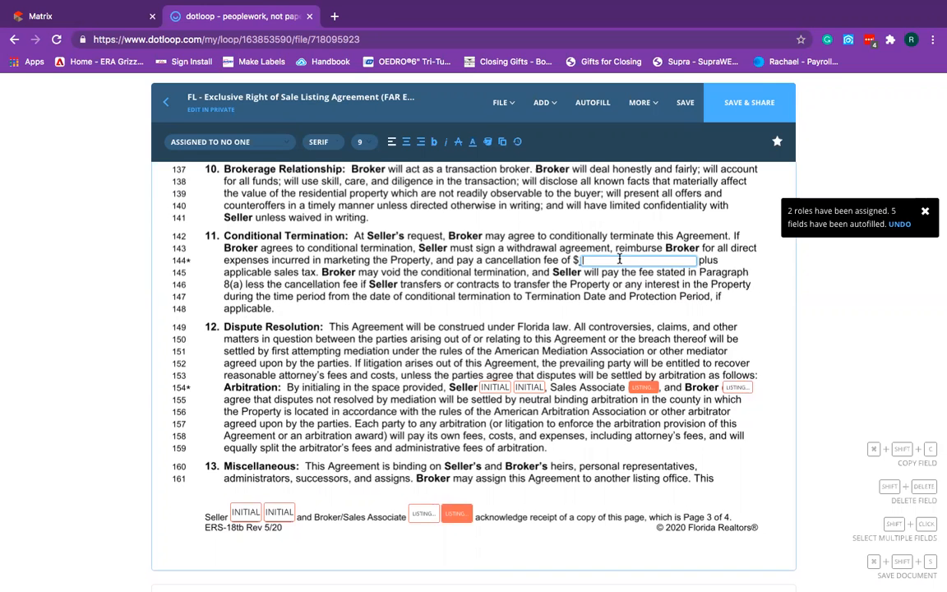
# Tick the email checkbox on line 191 for delivering the Seller's copy.
pyautogui.scroll(-2, 549, 283)
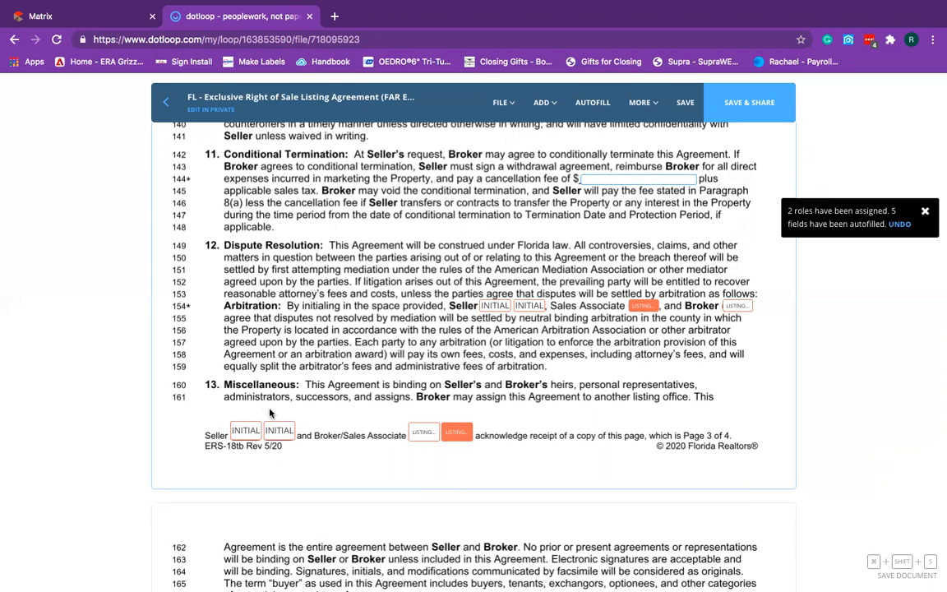
pyautogui.scroll(-2, 348, 476)
pyautogui.scroll(-3, 348, 478)
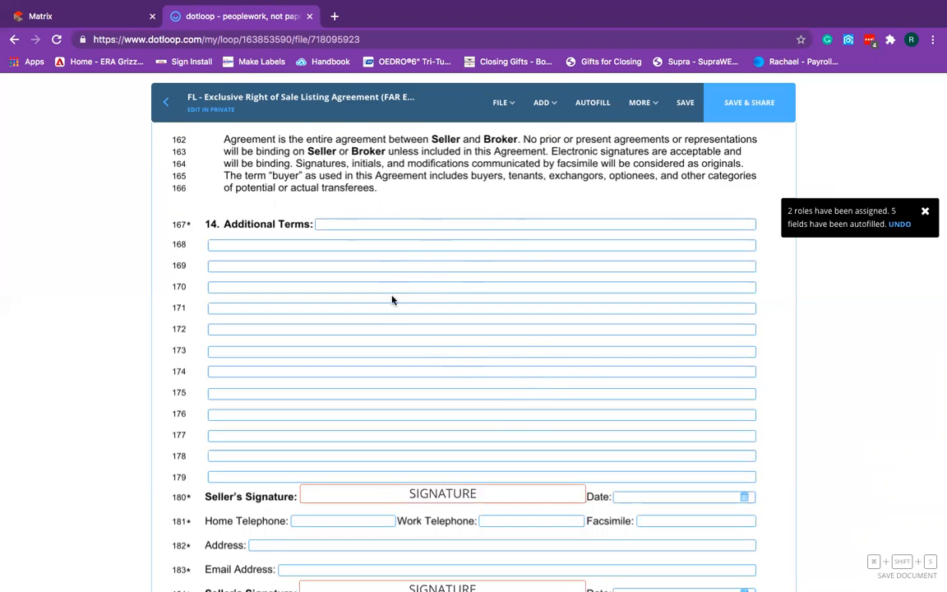
pyautogui.scroll(-5, 436, 347)
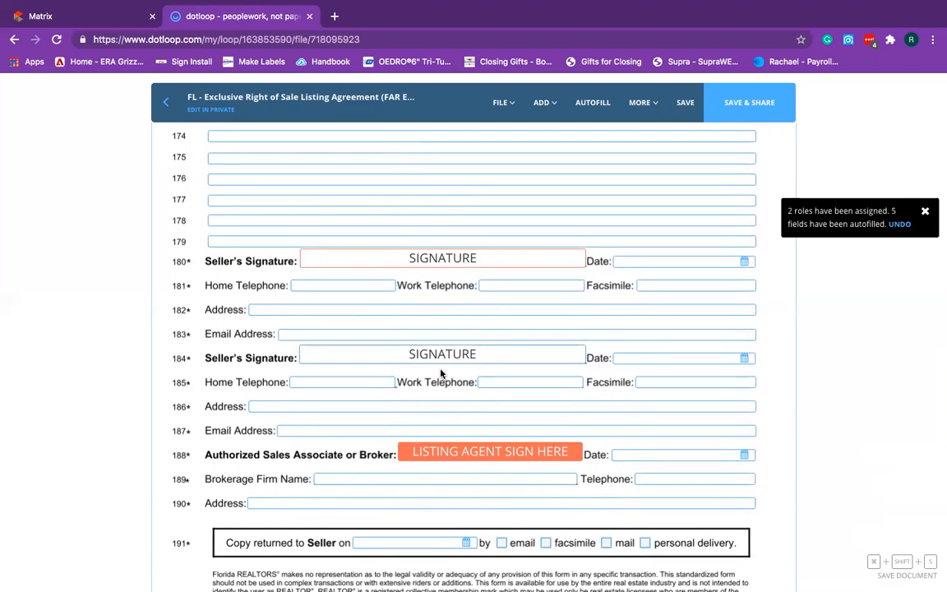
pyautogui.scroll(-1, 377, 277)
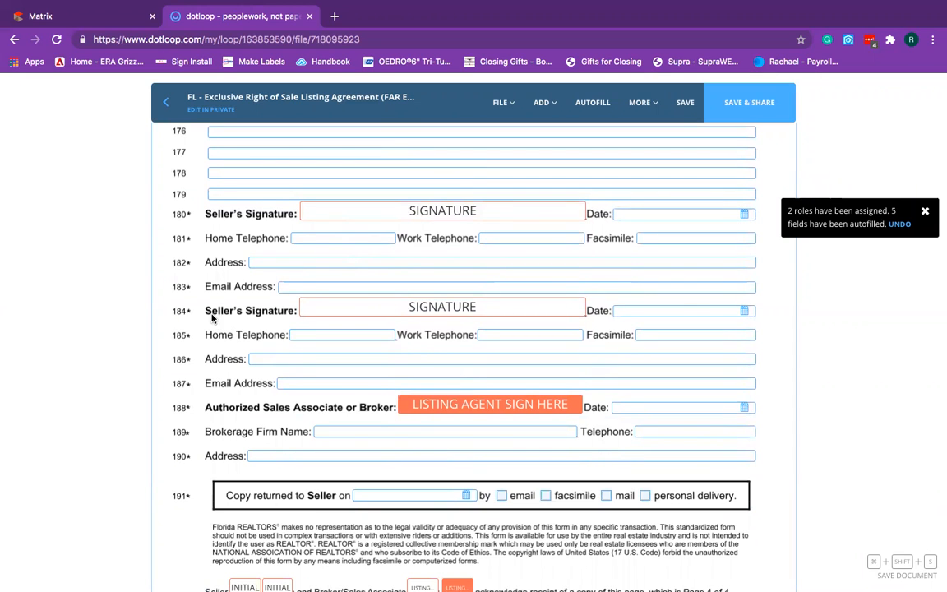
pyautogui.scroll(-1, 200, 313)
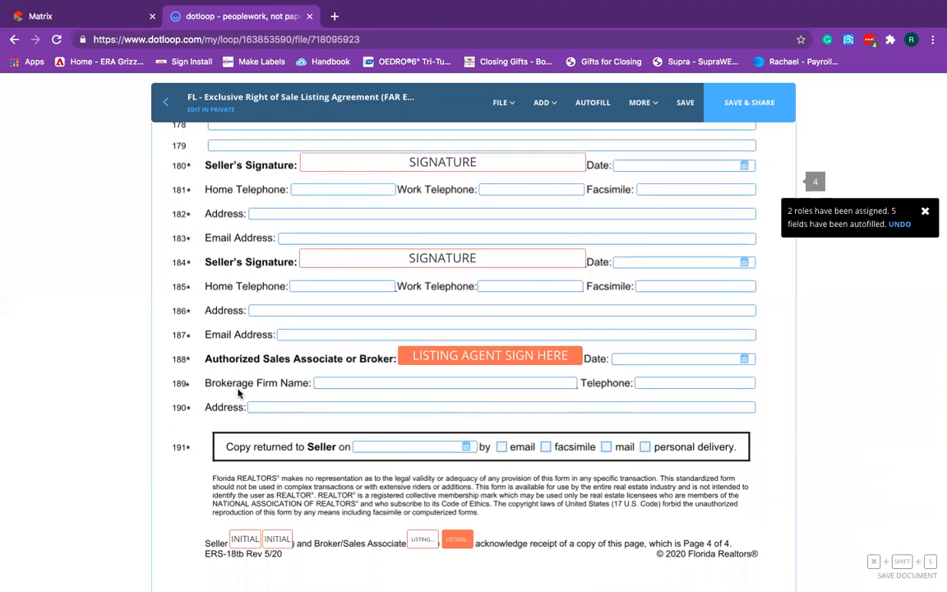
pyautogui.scroll(-1, 461, 448)
pyautogui.click(500, 433)
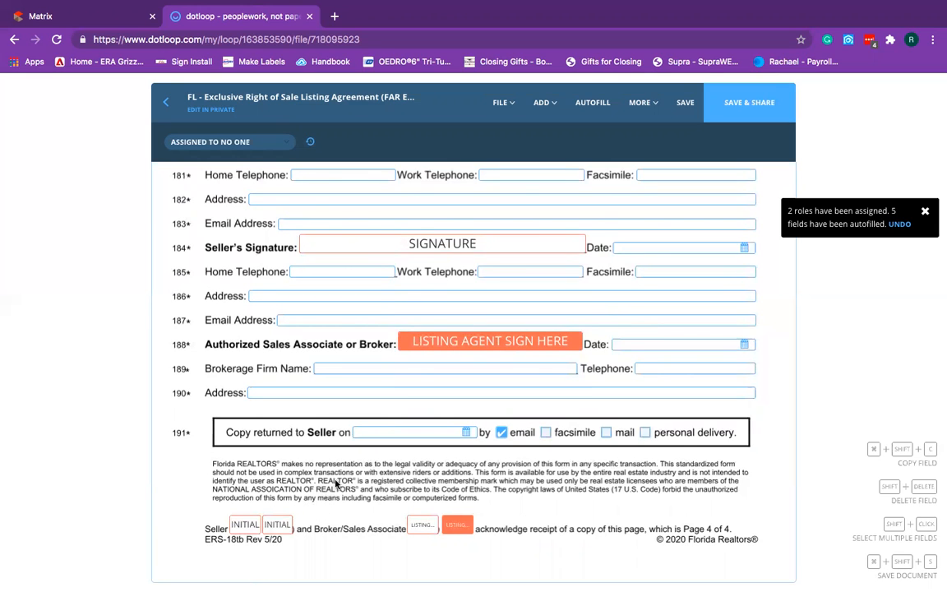
pyautogui.scroll(-1, 334, 481)
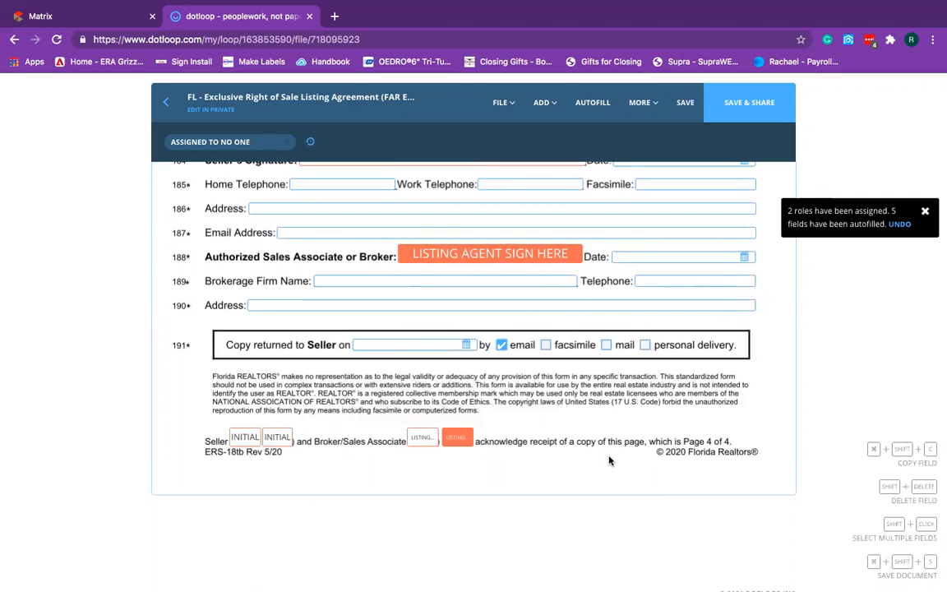
pyautogui.click(357, 409)
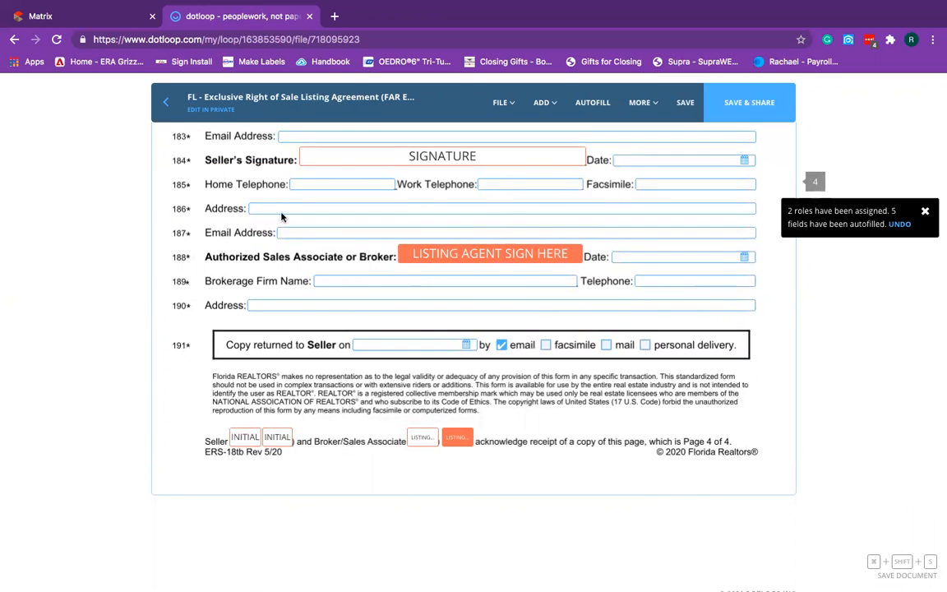
# Save the listing agreement and go back to the loop's document list.
pyautogui.click(687, 103)
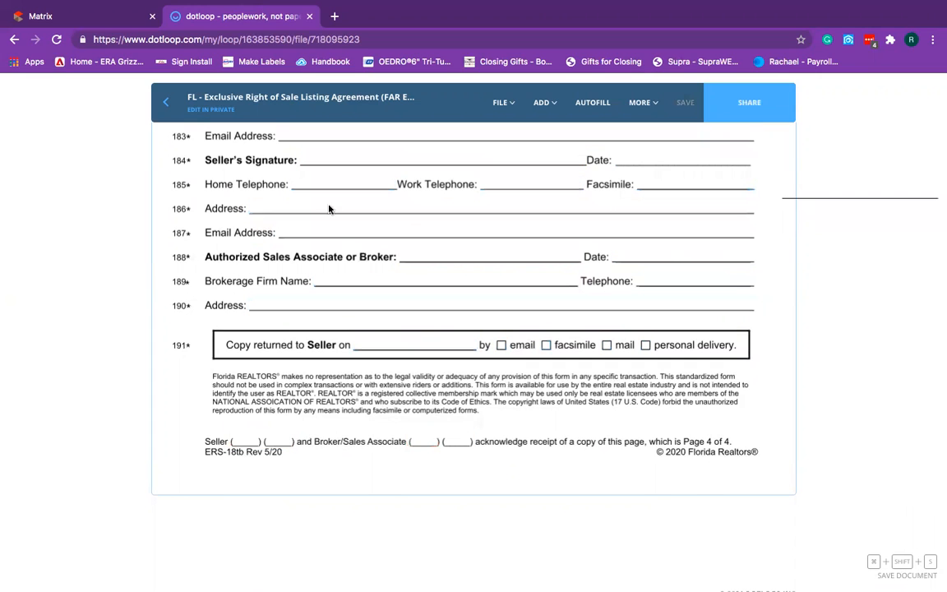
pyautogui.click(162, 103)
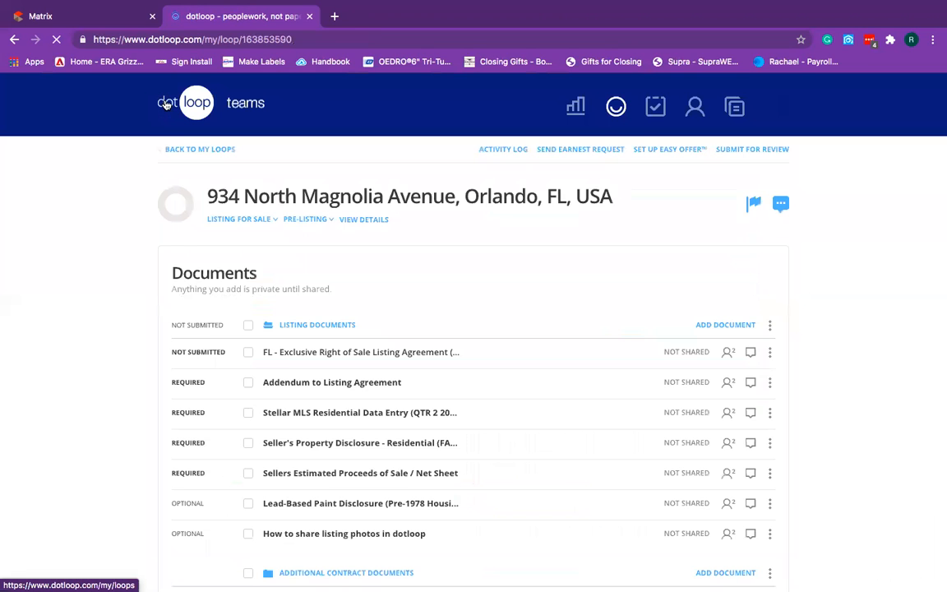
pyautogui.scroll(-3, 339, 446)
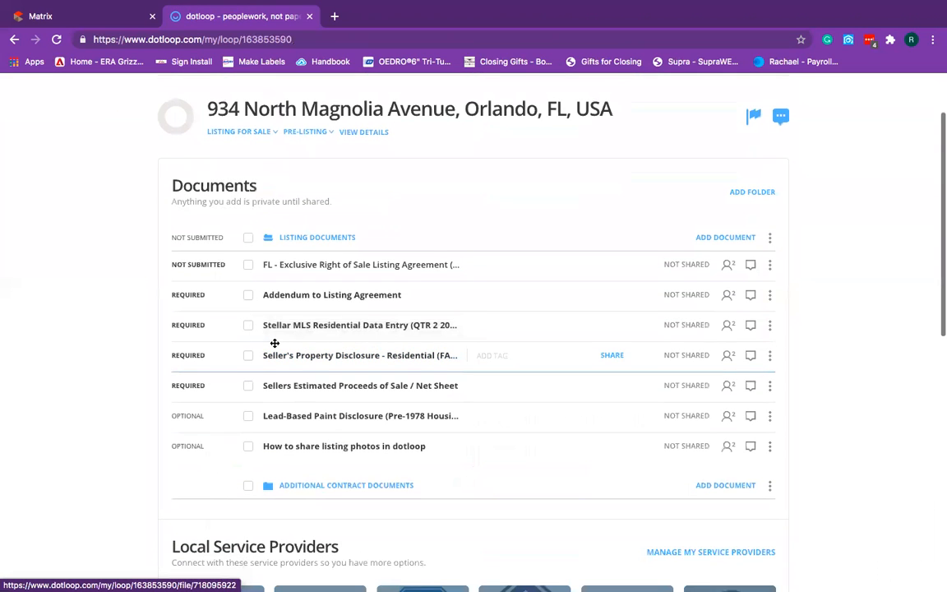
pyautogui.click(325, 295)
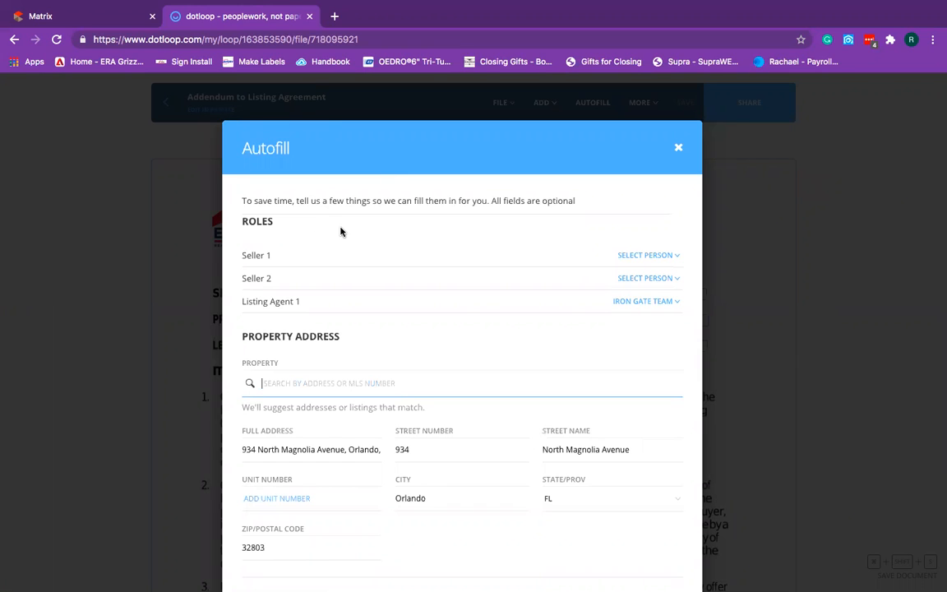
pyautogui.scroll(-3, 423, 329)
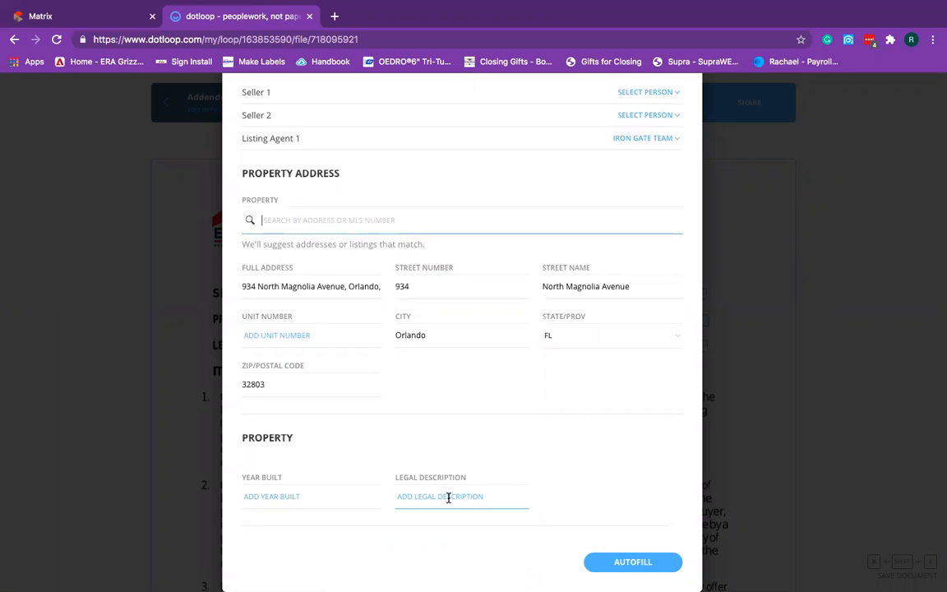
pyautogui.click(614, 566)
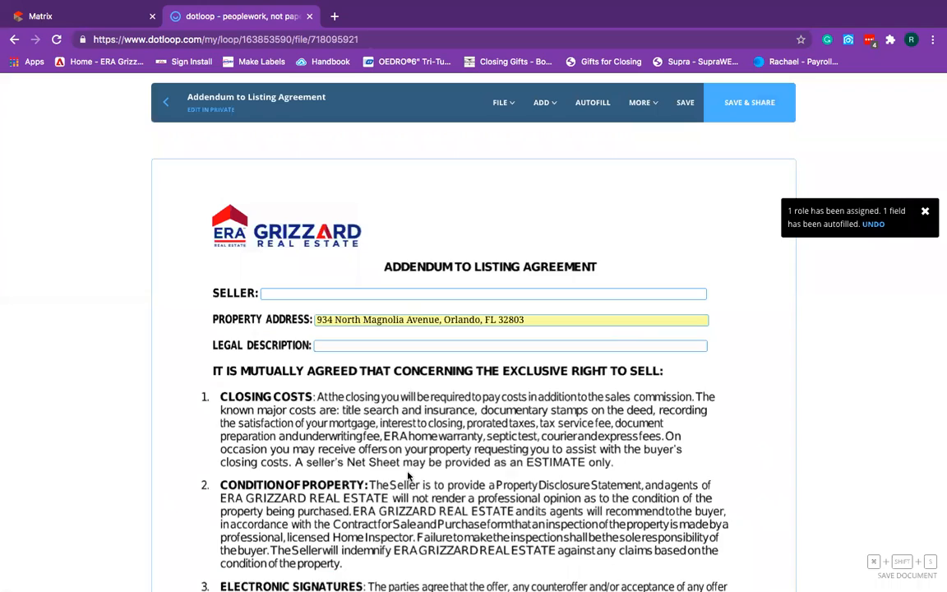
# Scroll to the addendum's listing agent signature line, try Sign now, then save and exit.
pyautogui.scroll(-5, 408, 475)
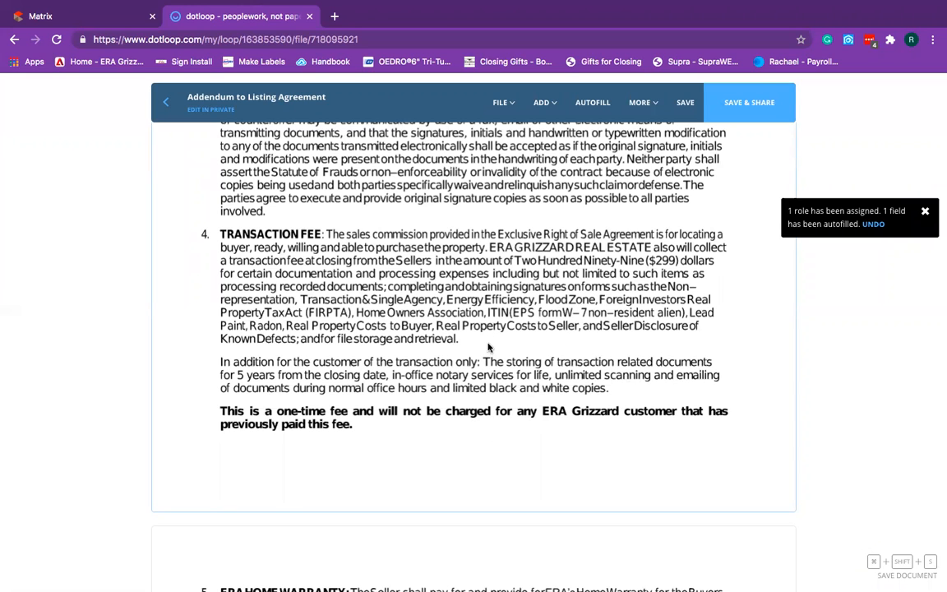
pyautogui.scroll(-5, 469, 392)
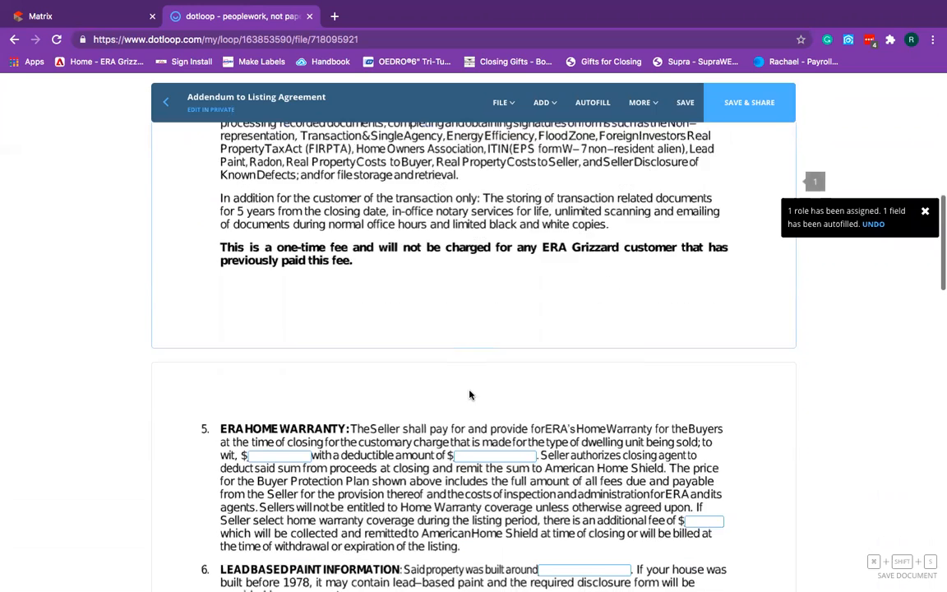
pyautogui.scroll(-1, 470, 392)
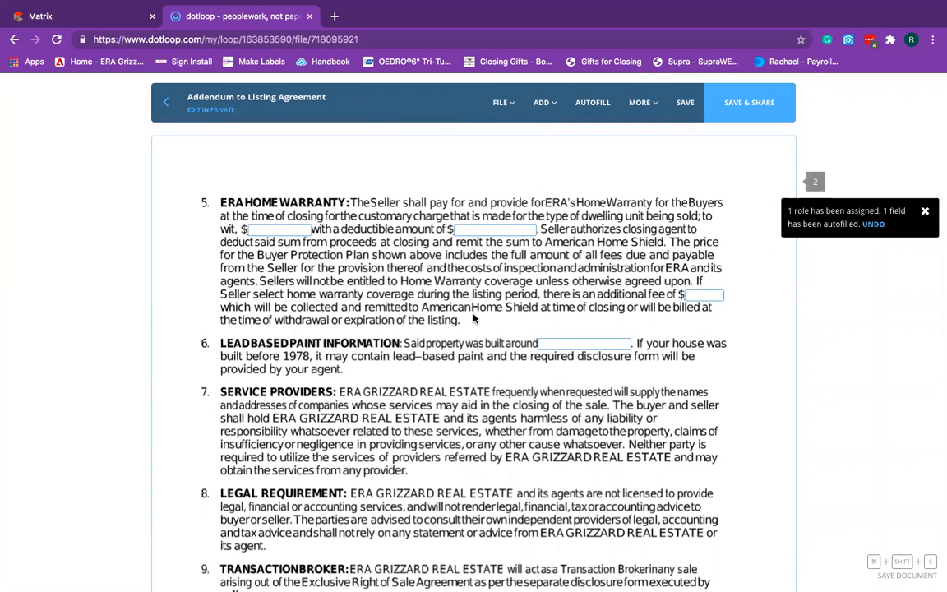
pyautogui.scroll(-1, 452, 332)
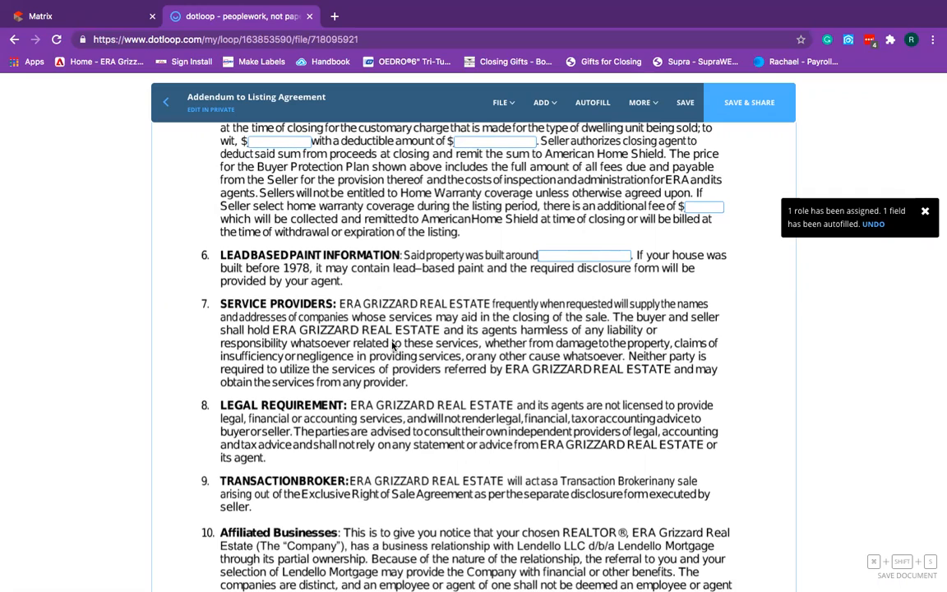
pyautogui.scroll(-6, 559, 320)
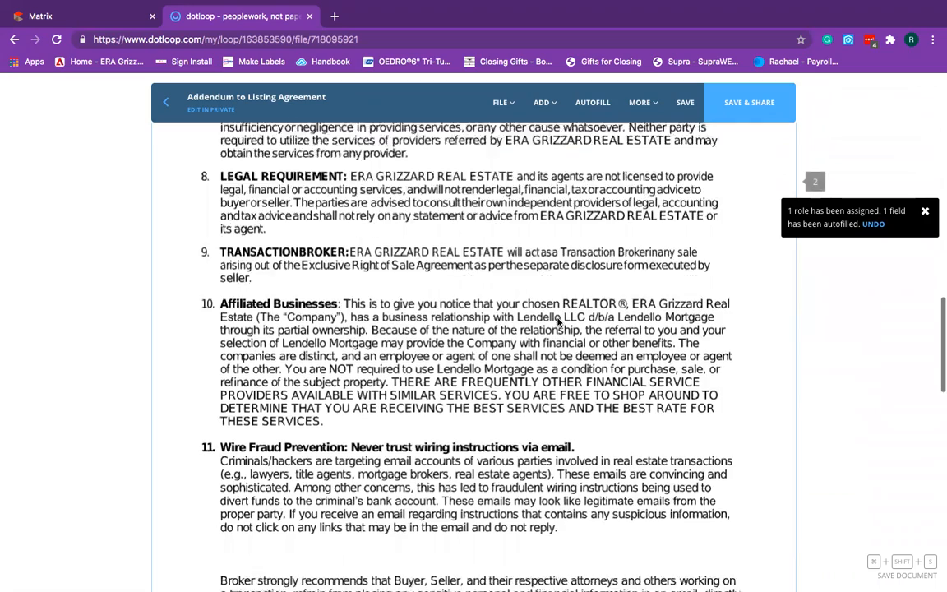
pyautogui.scroll(-5, 565, 314)
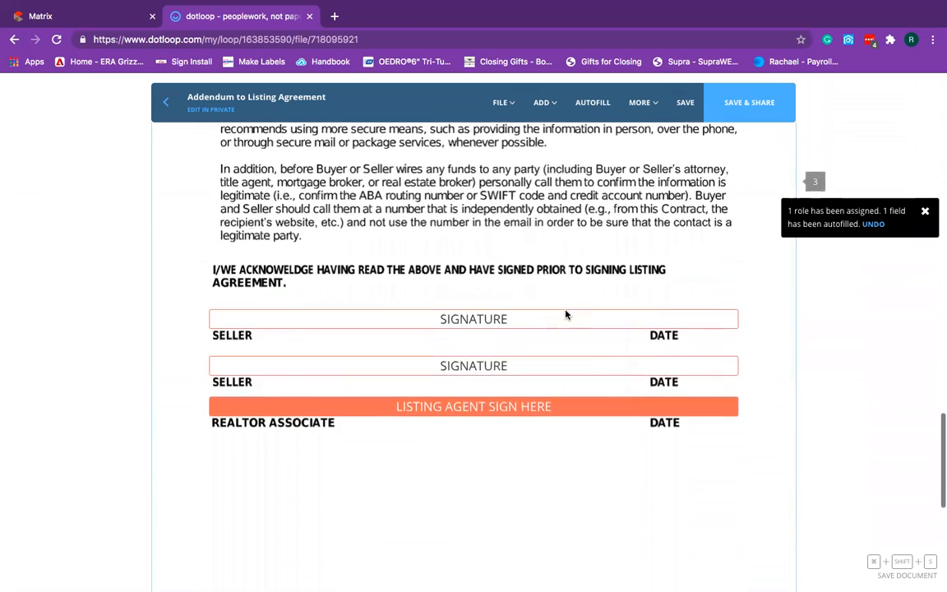
pyautogui.moveTo(477, 359)
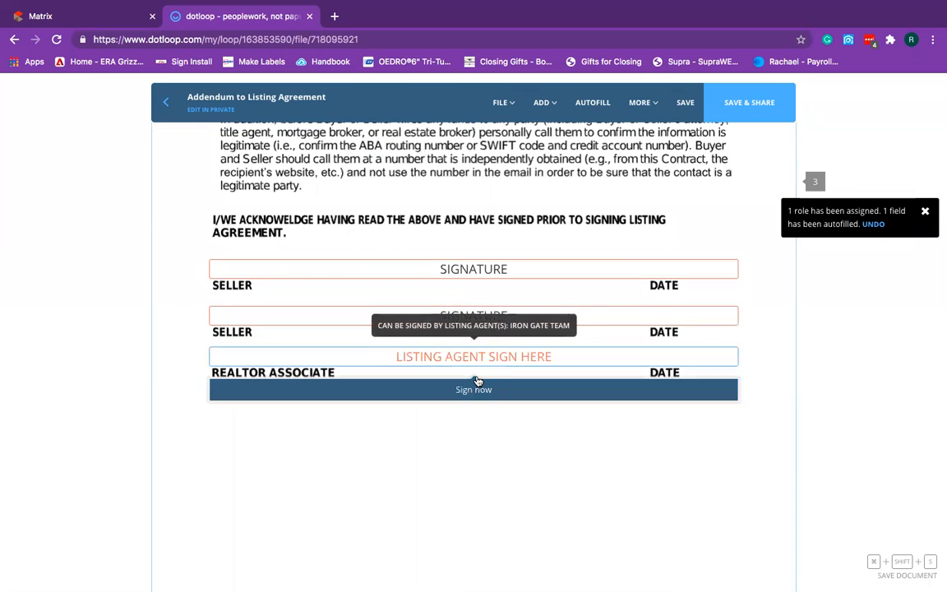
pyautogui.click(478, 388)
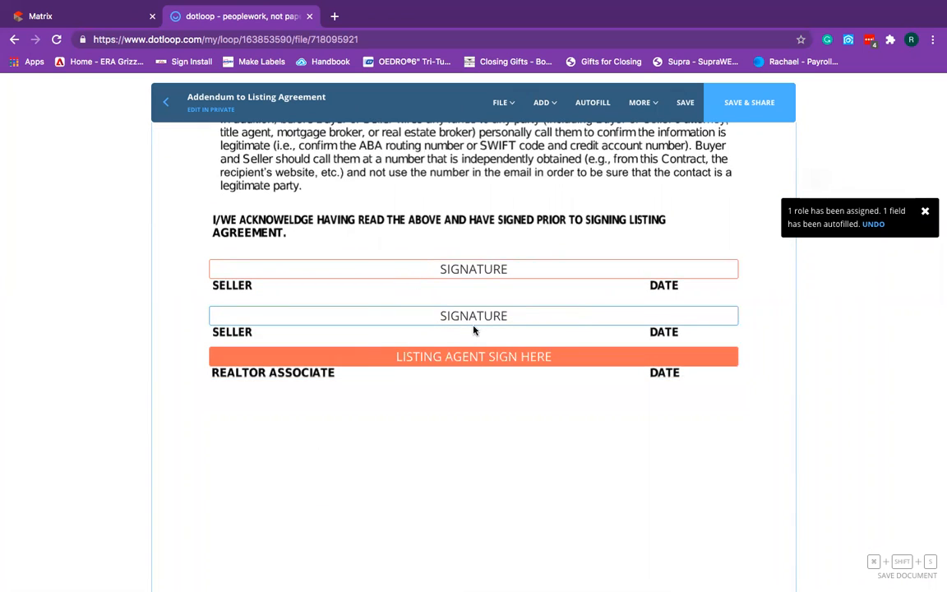
pyautogui.click(685, 103)
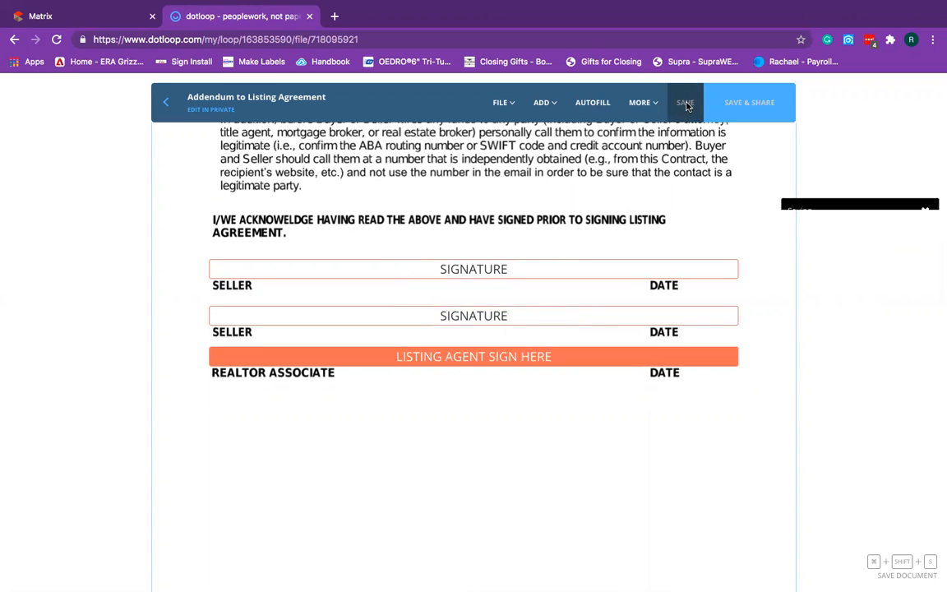
pyautogui.click(170, 104)
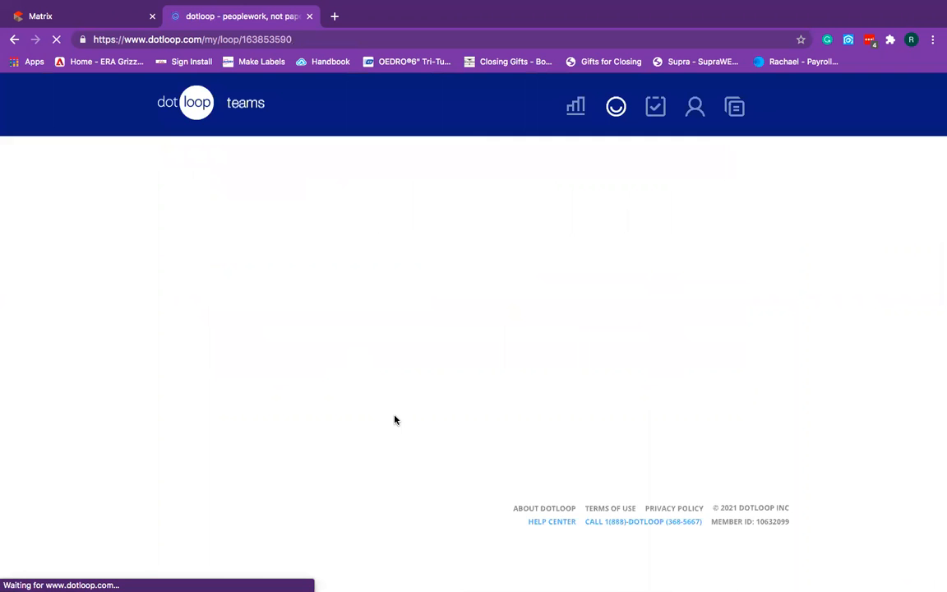
pyautogui.scroll(-1, 396, 411)
pyautogui.click(358, 339)
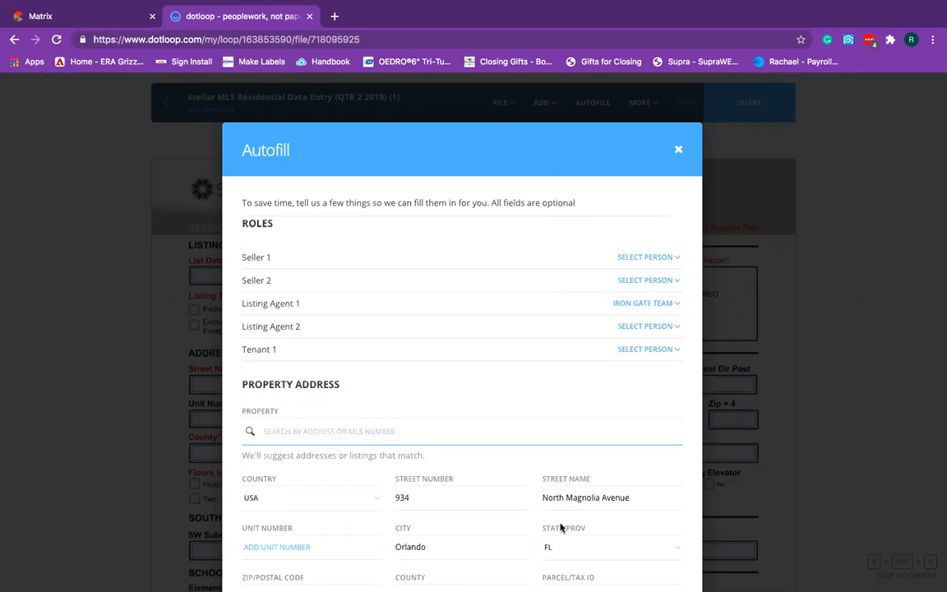
pyautogui.click(679, 152)
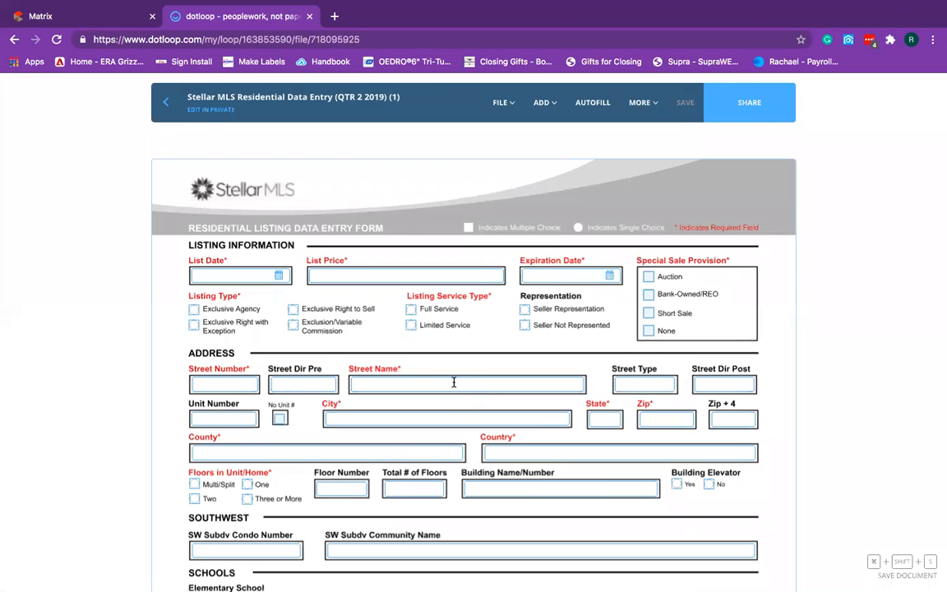
pyautogui.scroll(-1, 370, 271)
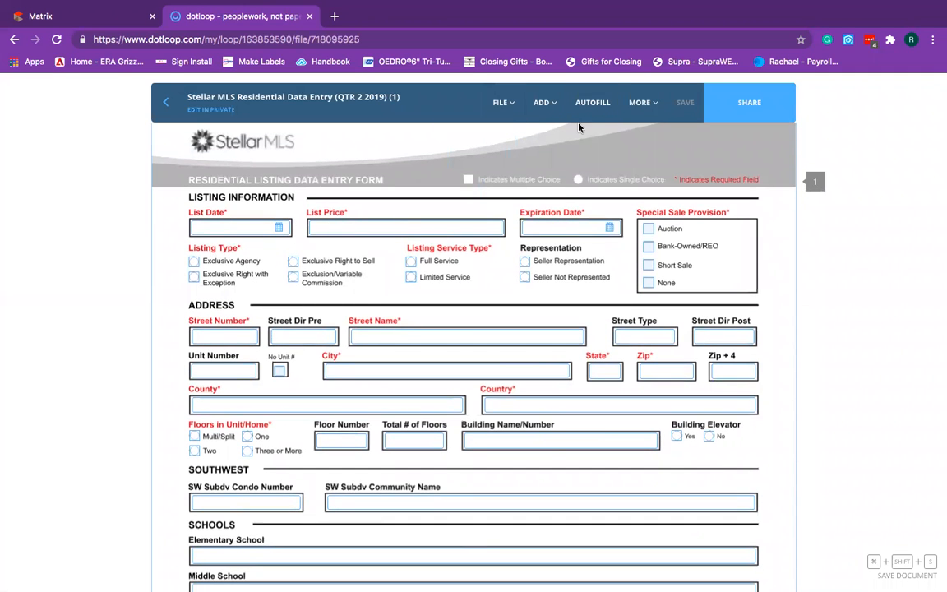
pyautogui.click(592, 102)
pyautogui.scroll(-2, 620, 444)
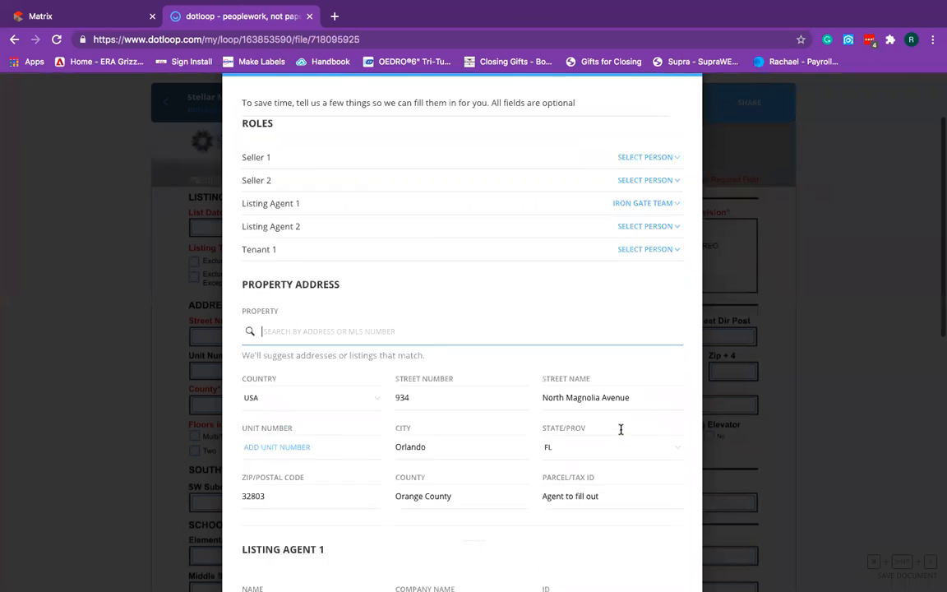
pyautogui.scroll(-10, 625, 444)
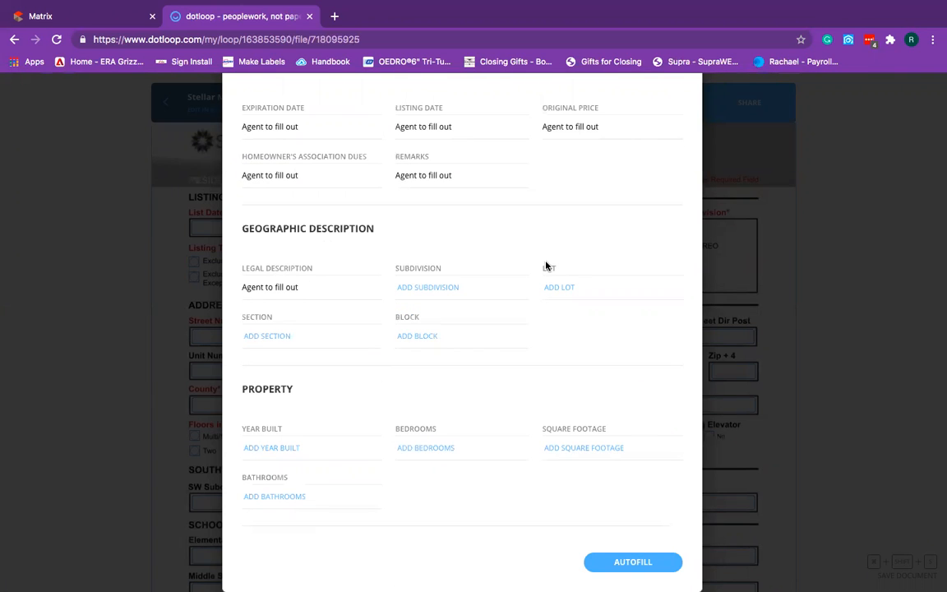
pyautogui.scroll(10, 545, 266)
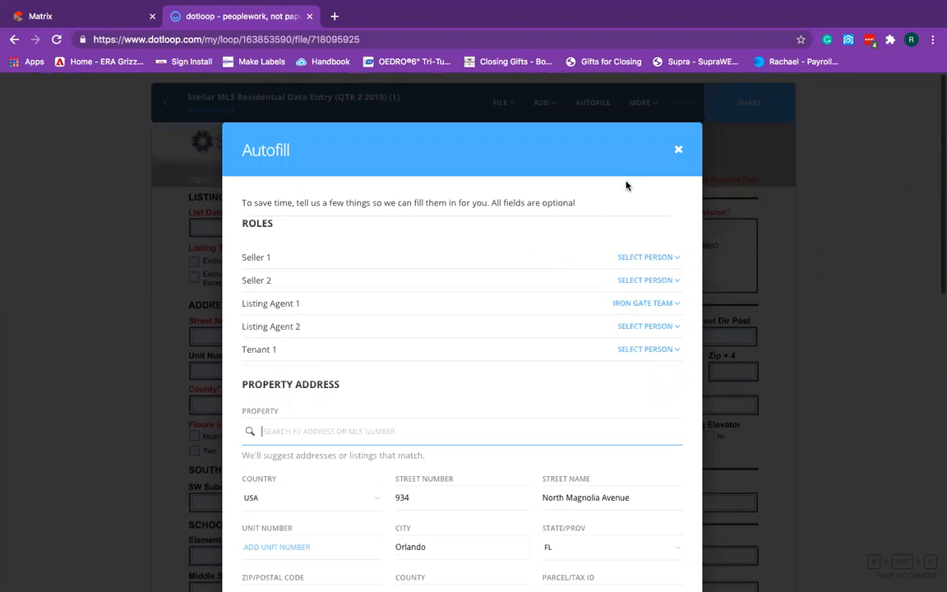
pyautogui.click(677, 150)
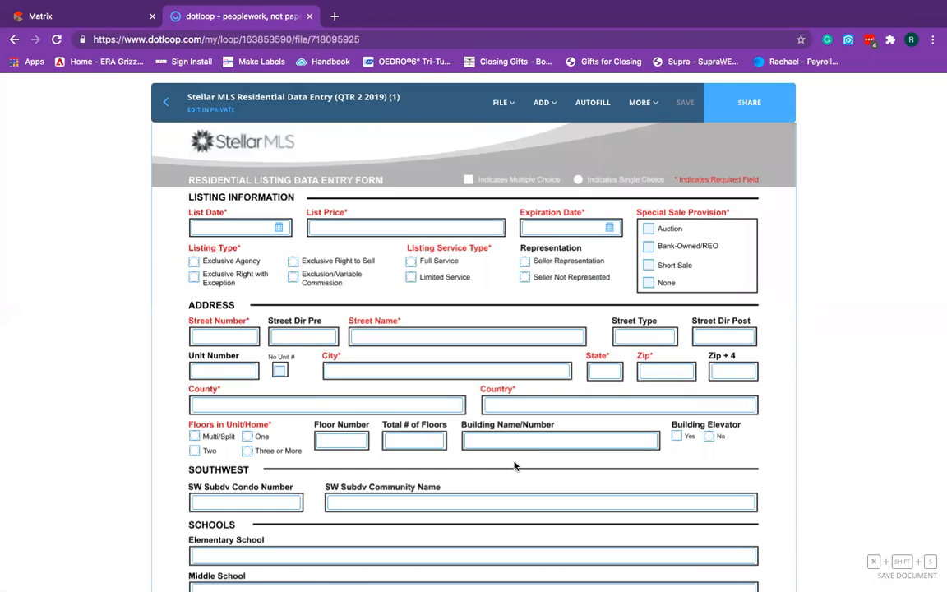
# Scroll through the Stellar MLS Residential Data Entry form pages and back up.
pyautogui.scroll(-15, 450, 422)
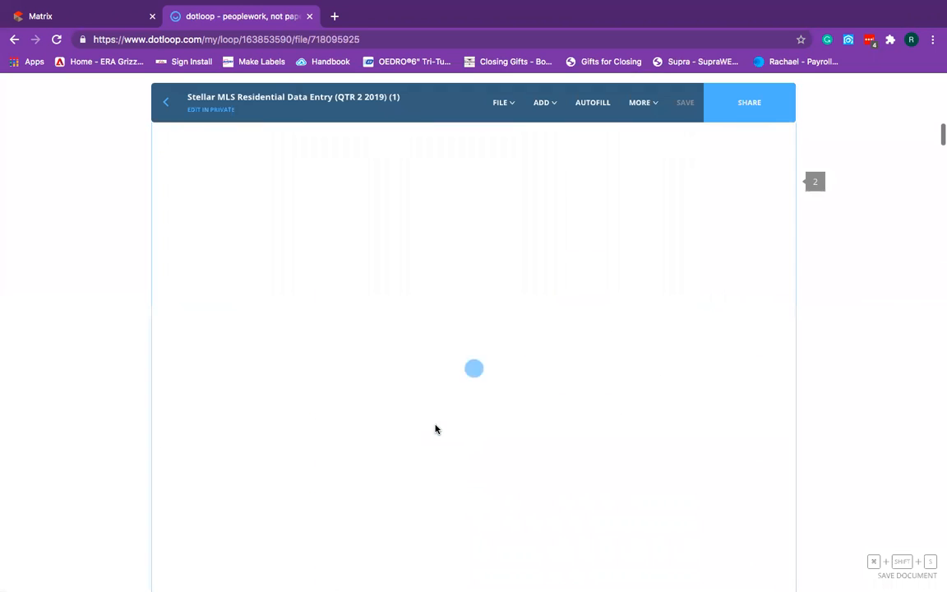
pyautogui.scroll(-20, 436, 428)
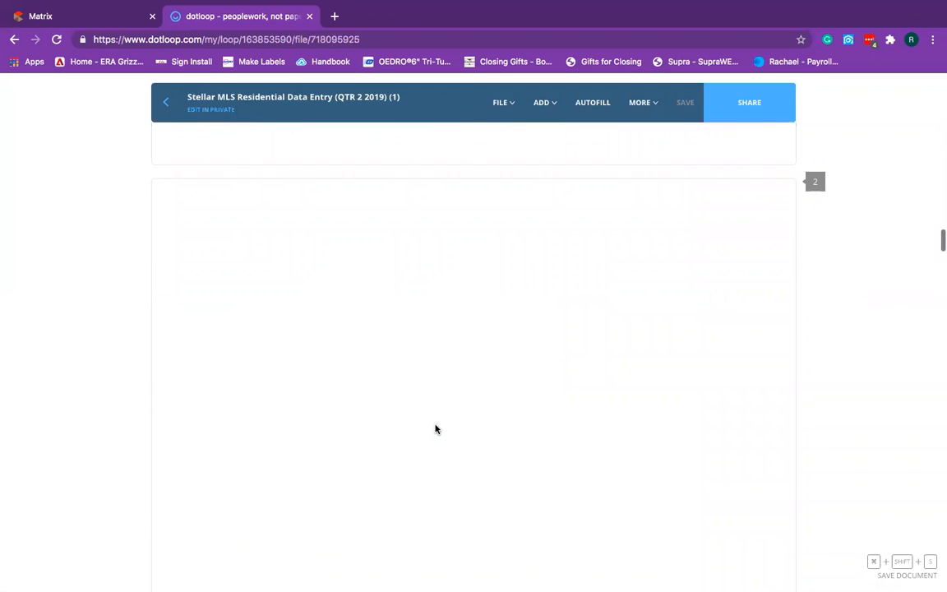
pyautogui.scroll(-20, 429, 417)
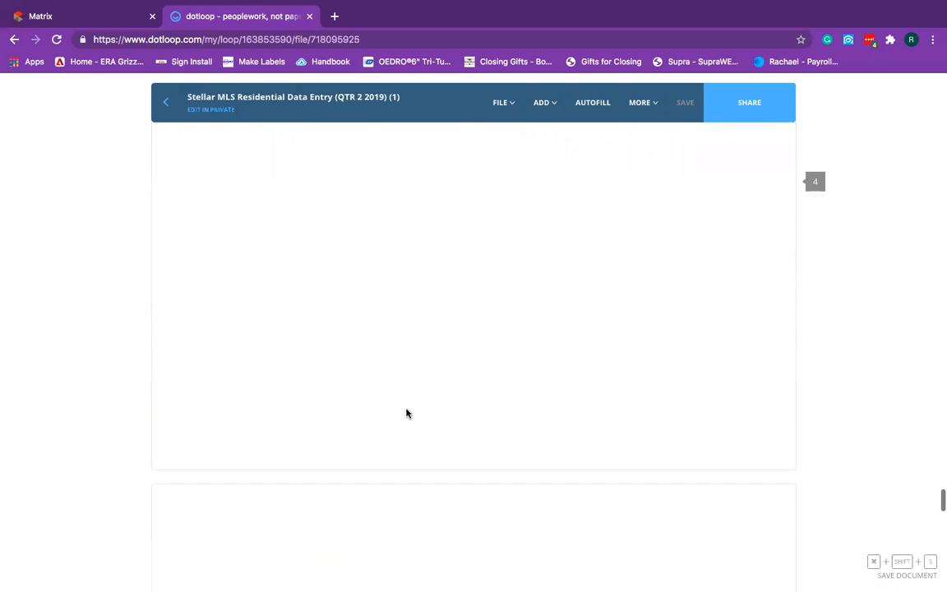
pyautogui.scroll(-15, 407, 414)
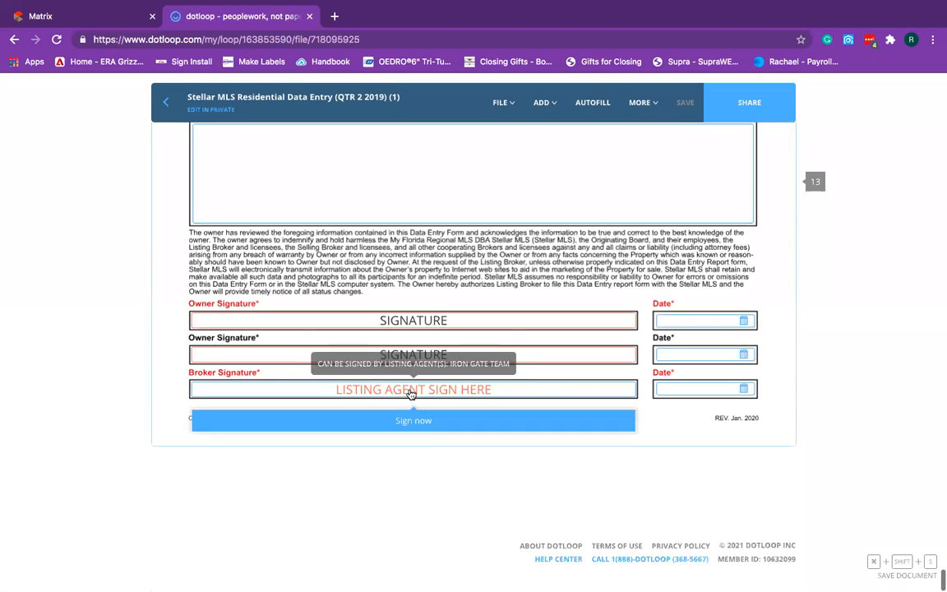
pyautogui.scroll(5, 382, 396)
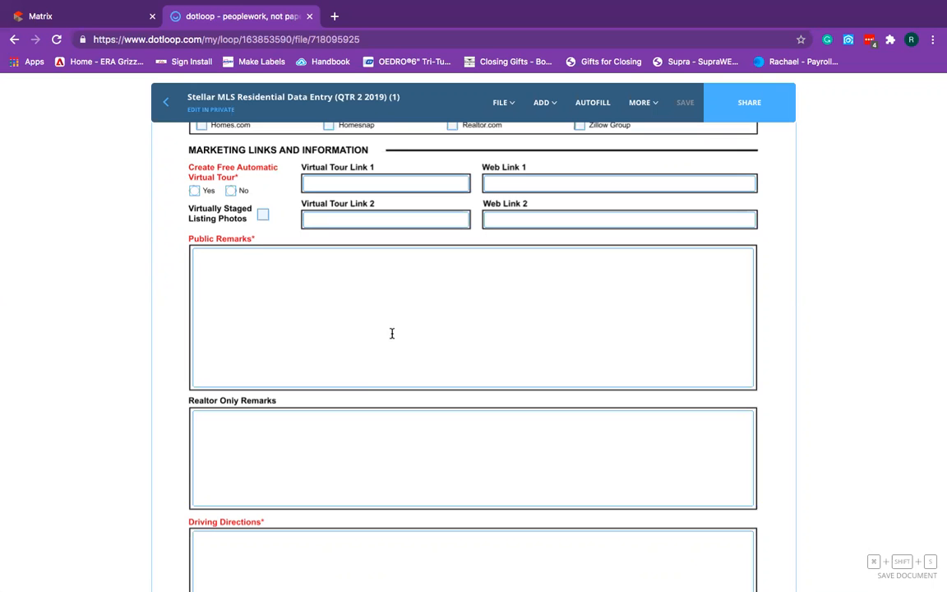
pyautogui.scroll(1, 344, 304)
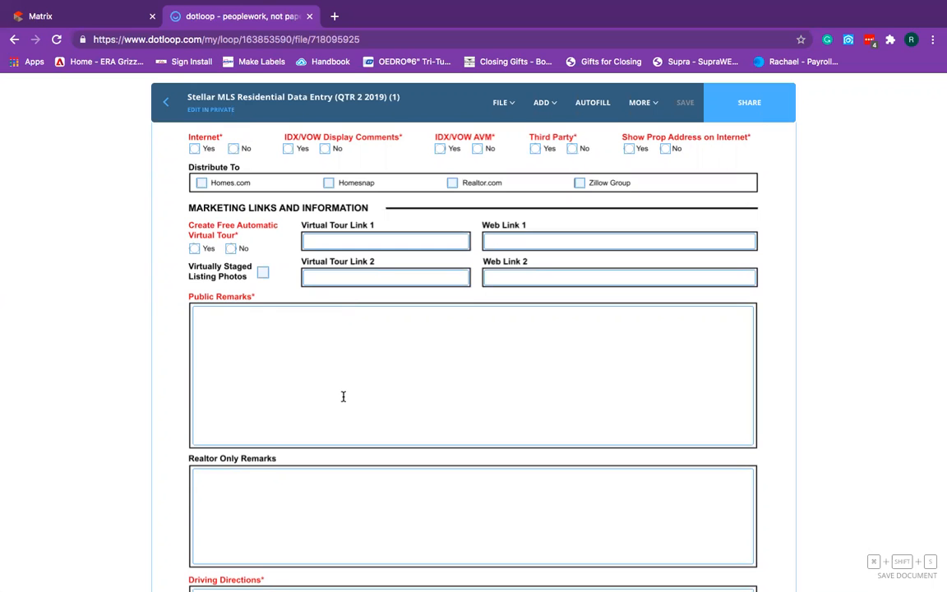
pyautogui.scroll(2, 345, 394)
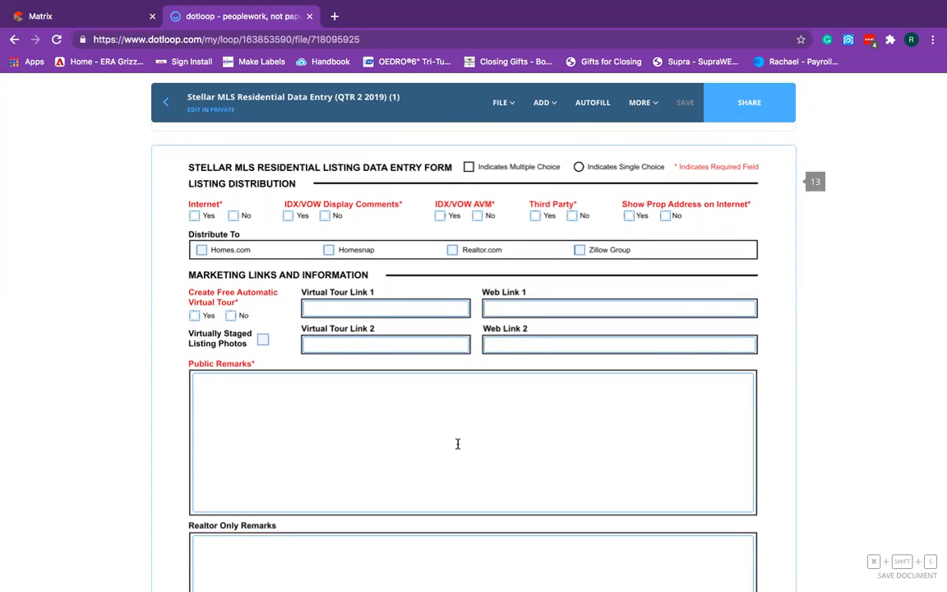
pyautogui.scroll(5, 458, 444)
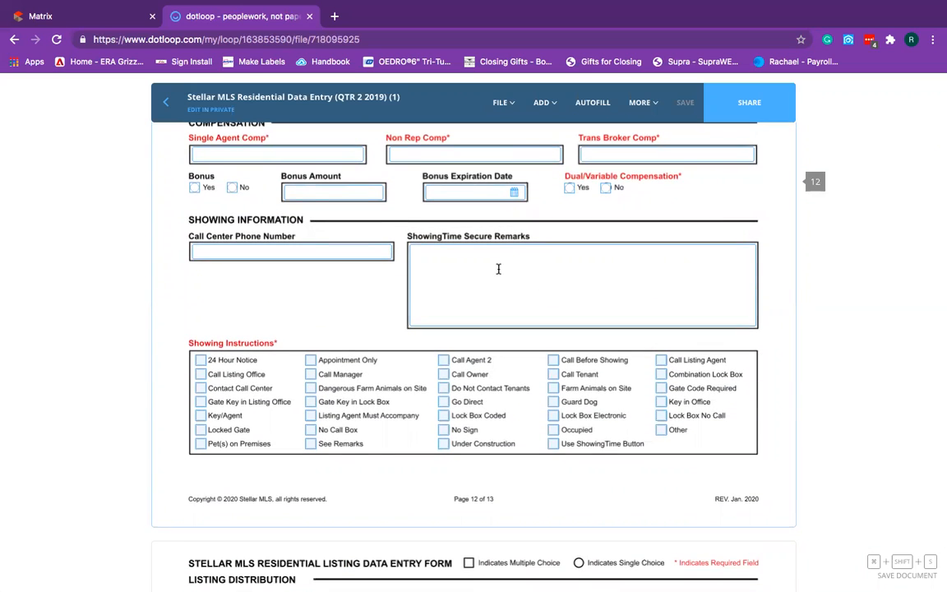
# Inspect the ShowingTime Secure Remarks box and page 13 broker signature field, then exit.
pyautogui.click(443, 263)
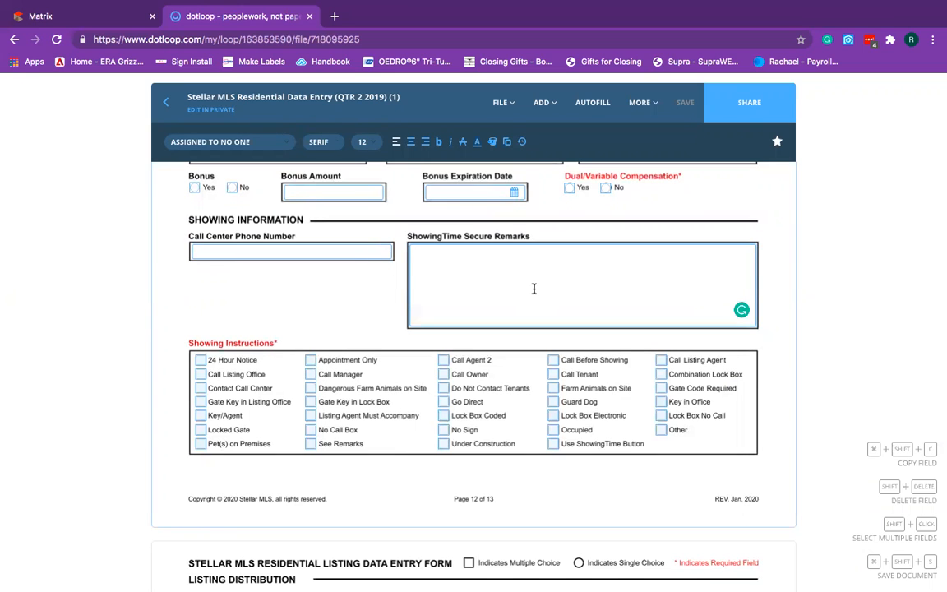
pyautogui.click(496, 300)
pyautogui.scroll(-15, 337, 333)
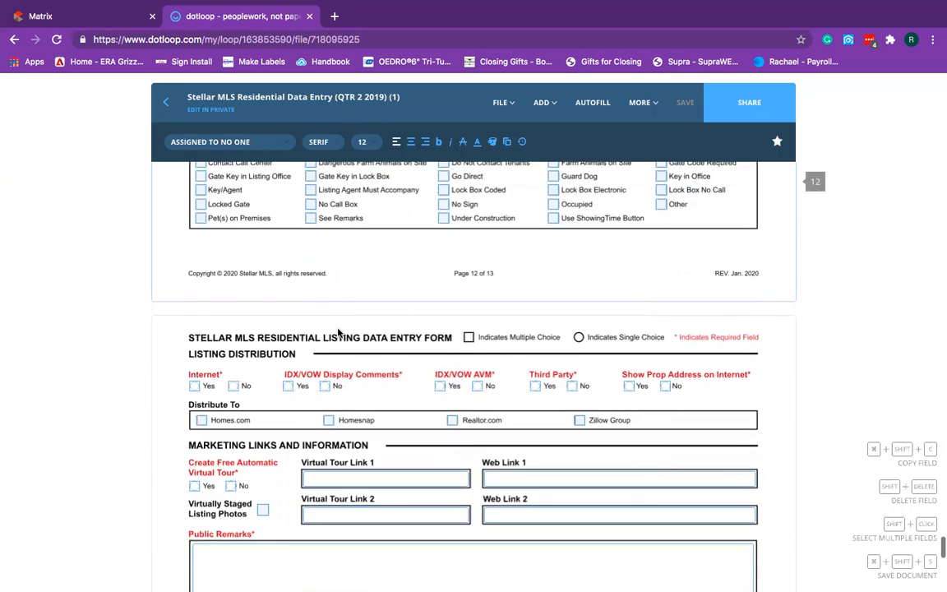
pyautogui.scroll(-3, 337, 329)
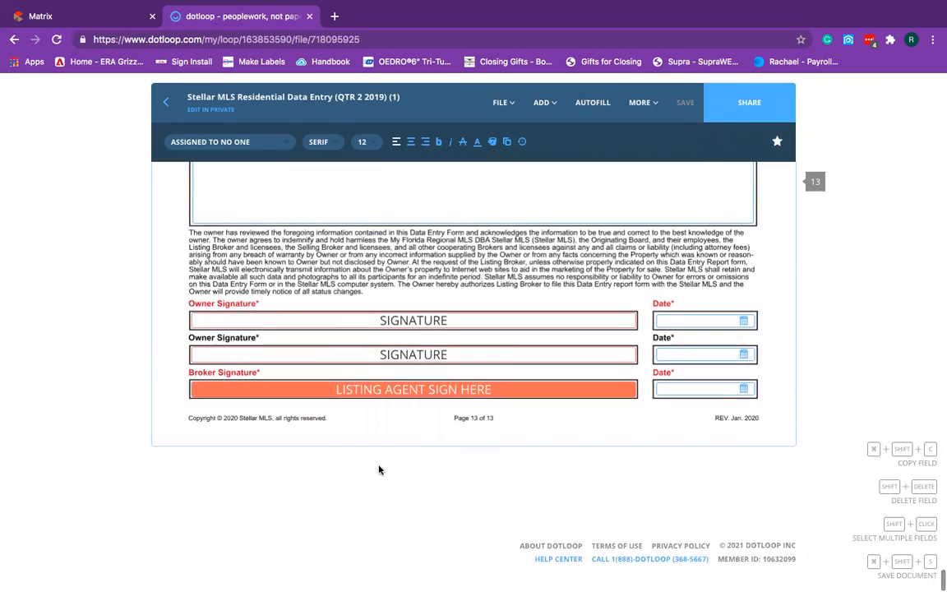
pyautogui.click(400, 398)
pyautogui.click(404, 440)
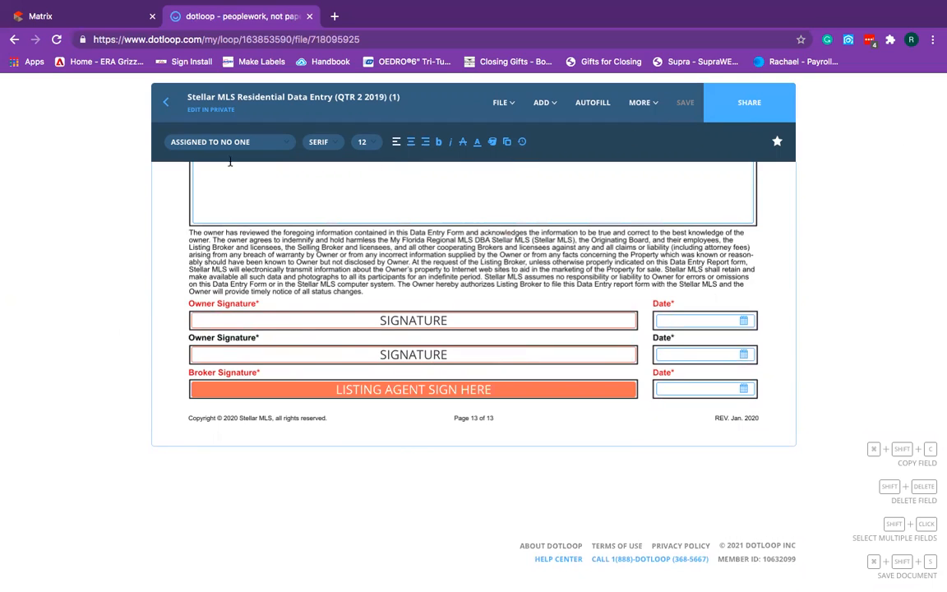
pyautogui.click(167, 103)
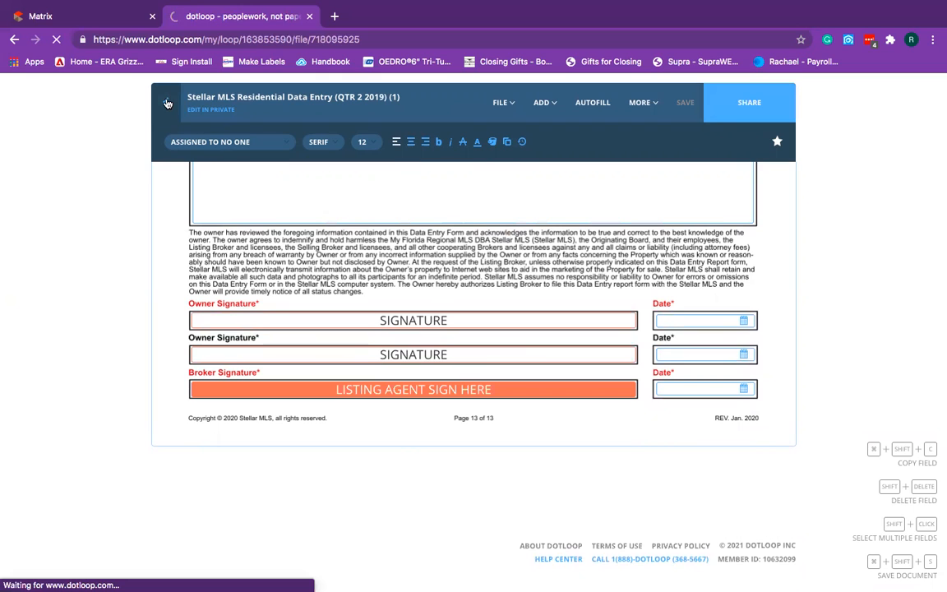
pyautogui.scroll(-3, 484, 376)
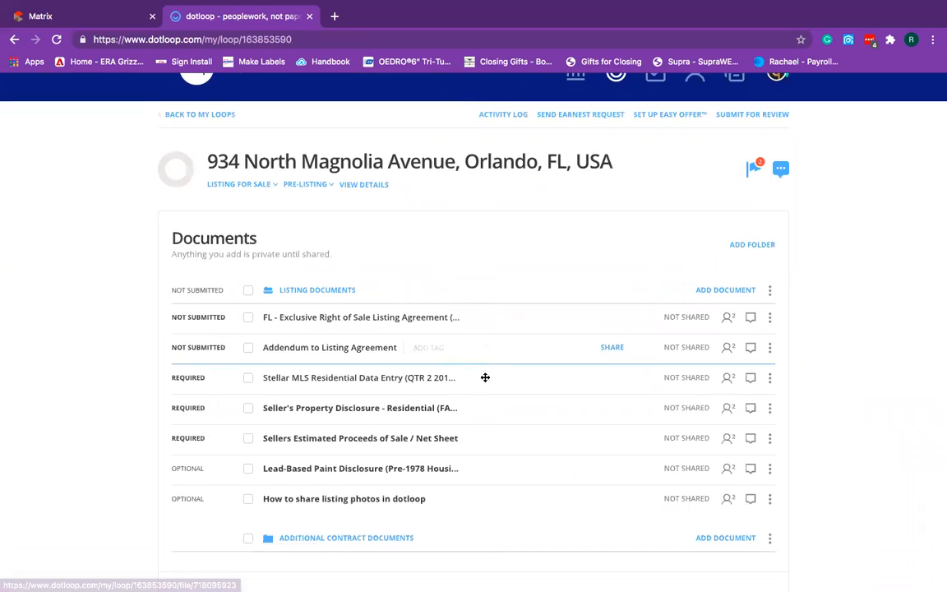
pyautogui.click(380, 325)
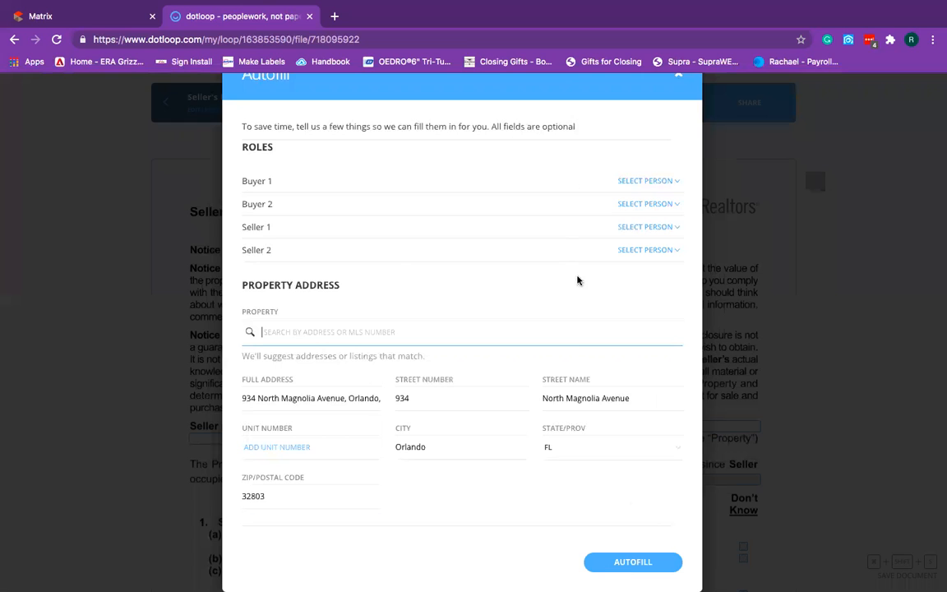
pyautogui.click(640, 562)
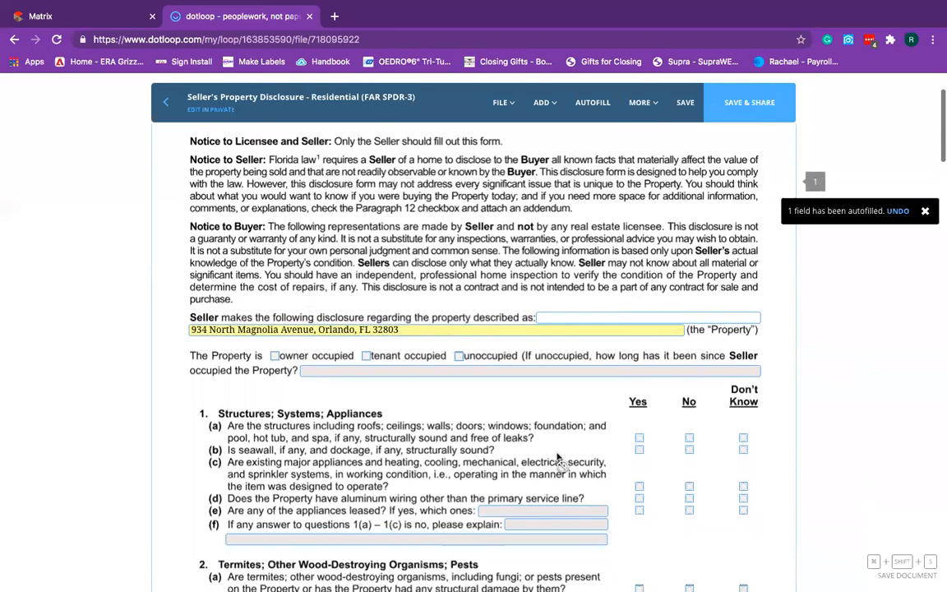
pyautogui.click(687, 105)
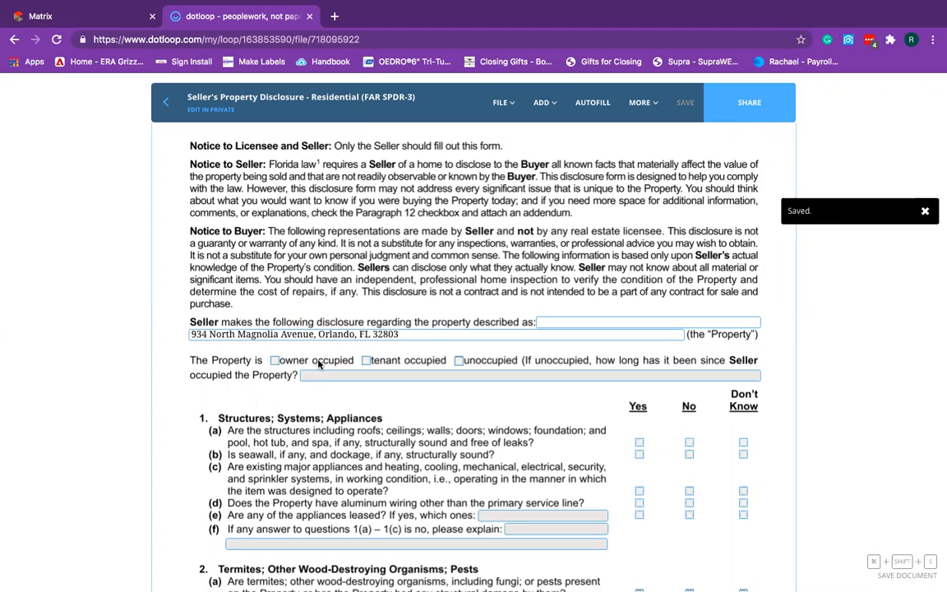
# Let anyone fill the how-long-unoccupied field and the selected block of disclosure fields.
pyautogui.click(327, 377)
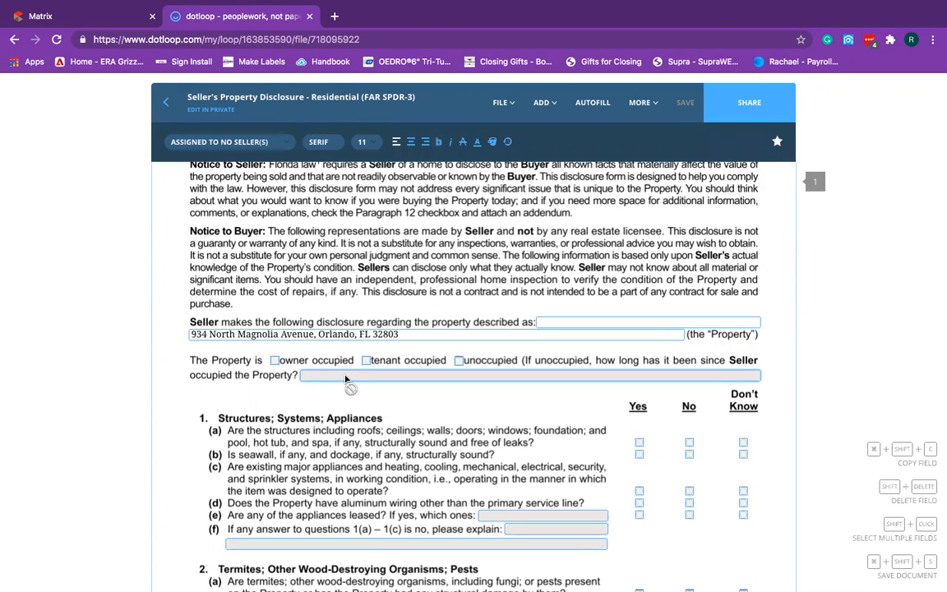
pyautogui.click(224, 142)
pyautogui.moveTo(222, 257)
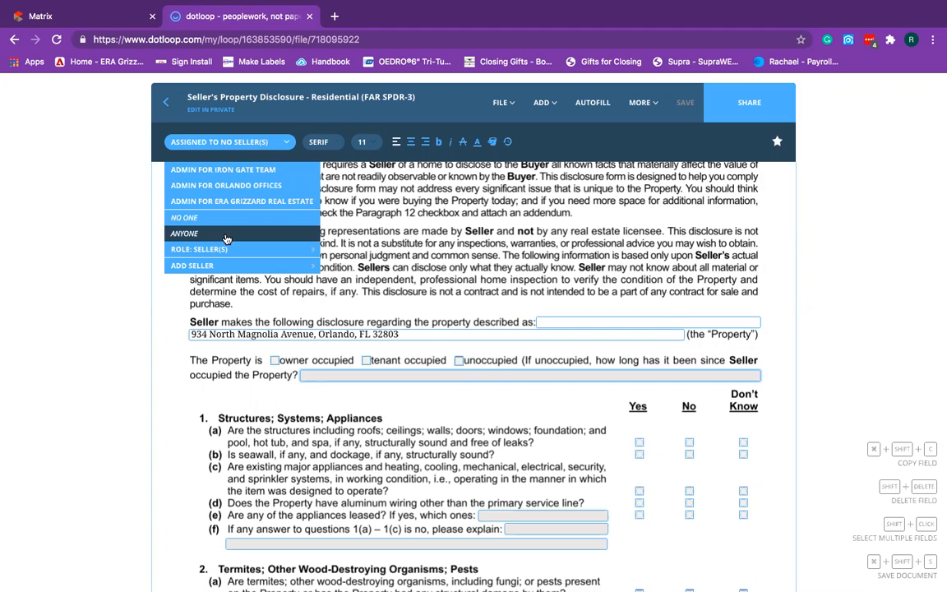
pyautogui.click(225, 236)
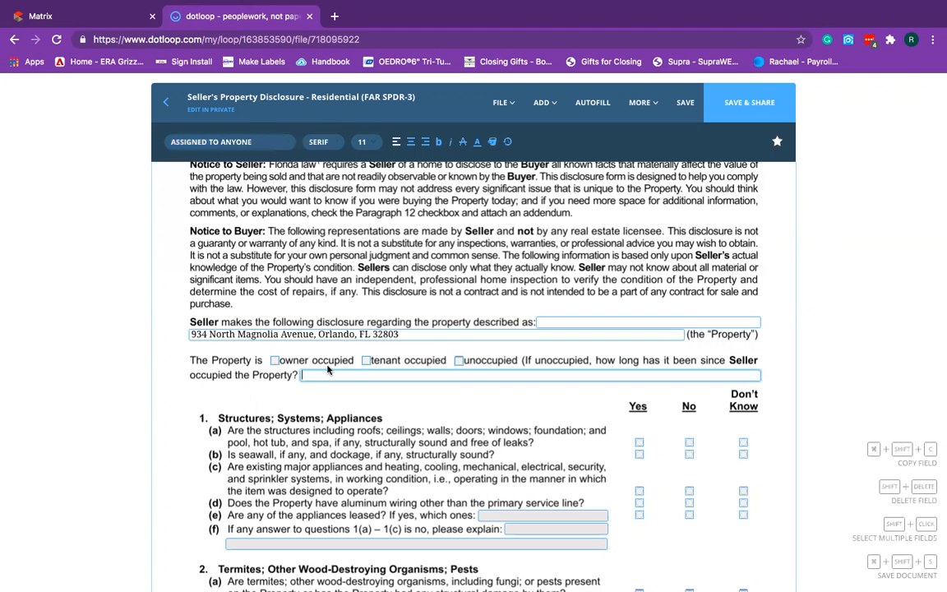
pyautogui.moveTo(539, 292); pyautogui.dragTo(712, 581)
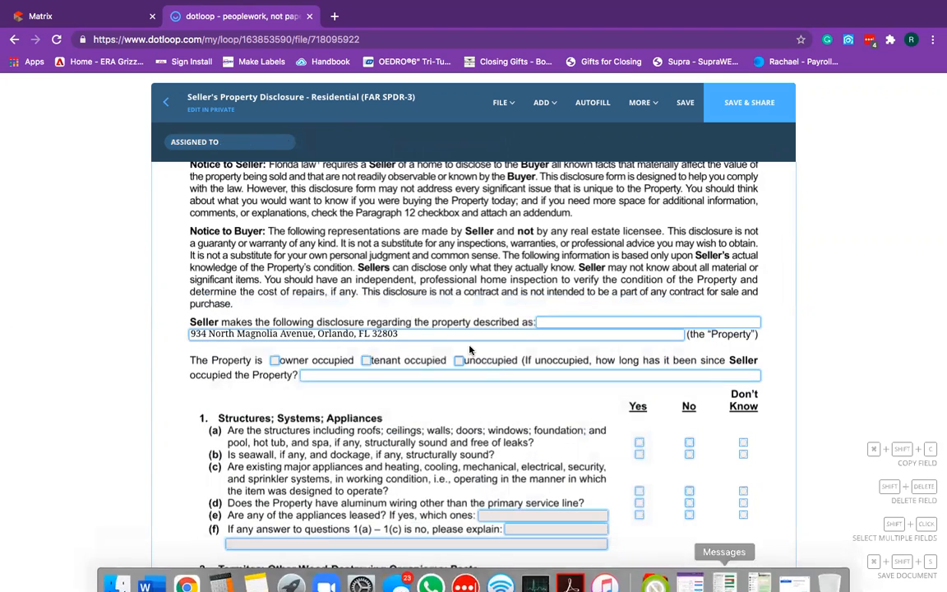
pyautogui.click(229, 141)
pyautogui.scroll(-1, 222, 234)
pyautogui.click(220, 236)
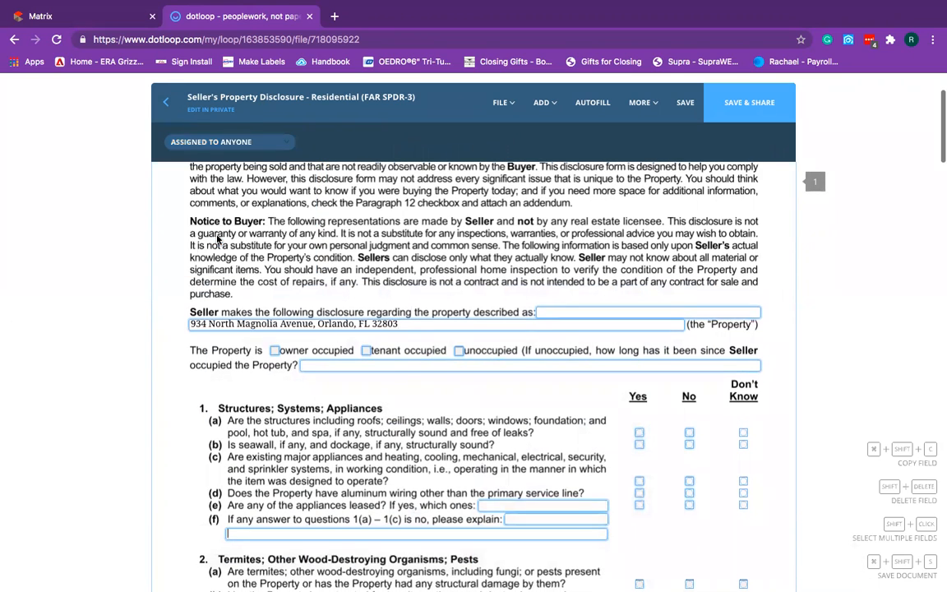
# Assign the section 2 termite question fields, then save the disclosure and return to the loop.
pyautogui.scroll(-3, 557, 475)
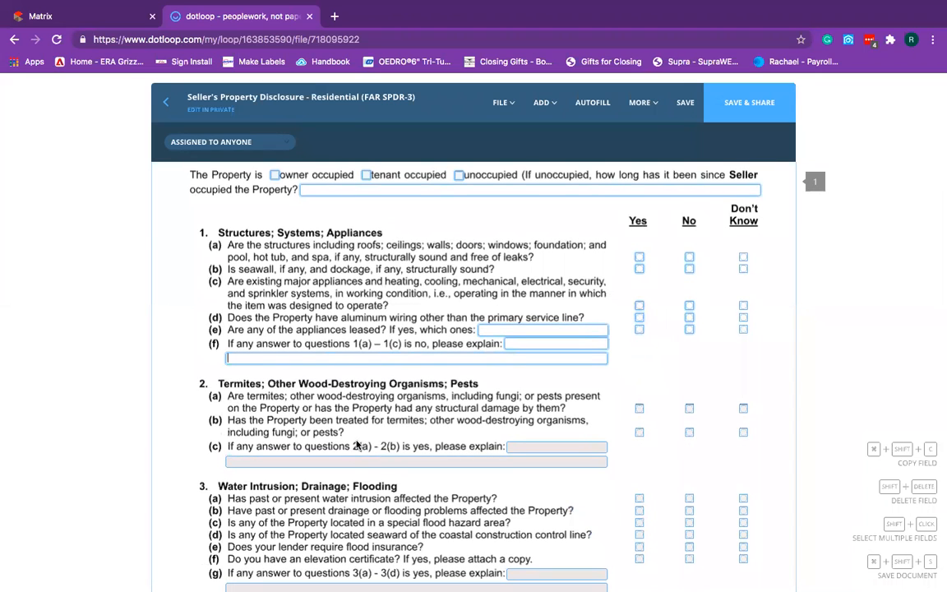
pyautogui.moveTo(217, 405); pyautogui.dragTo(716, 526)
pyautogui.click(191, 142)
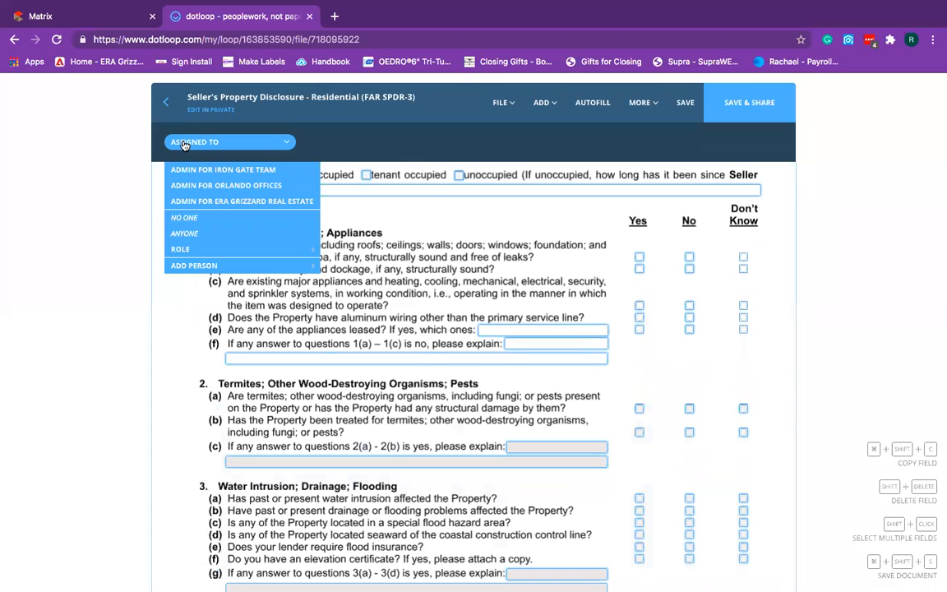
pyautogui.moveTo(331, 248)
pyautogui.click(528, 224)
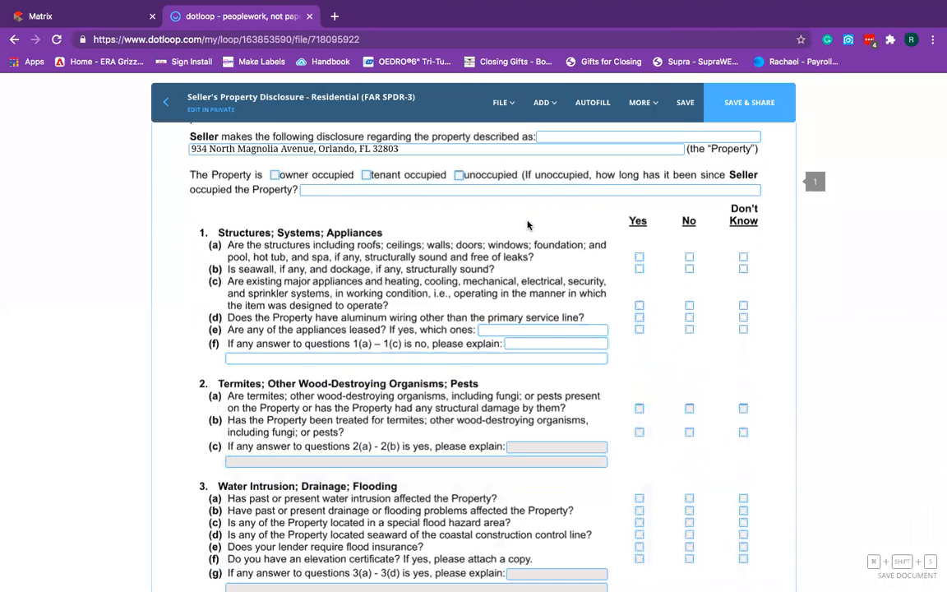
pyautogui.click(686, 105)
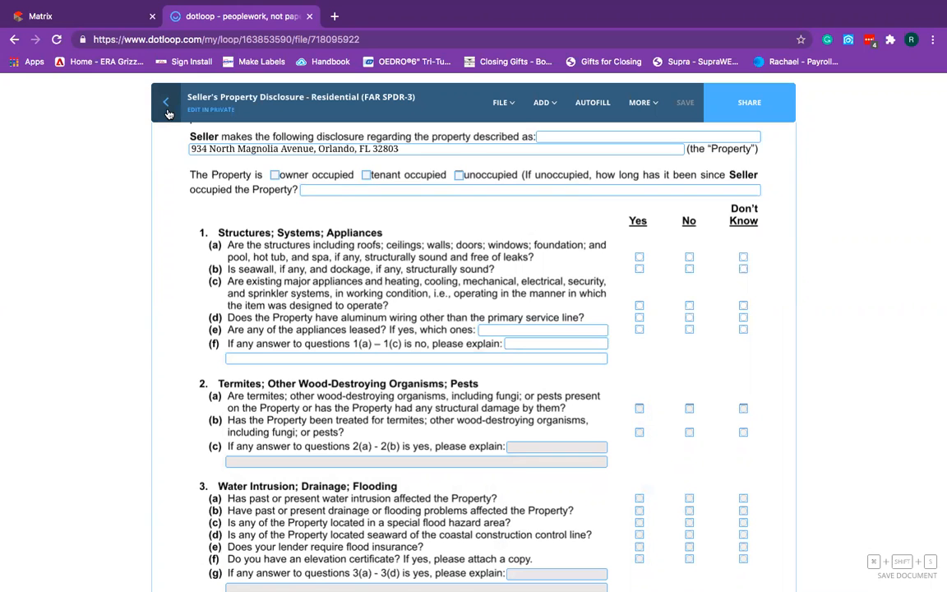
pyautogui.click(167, 111)
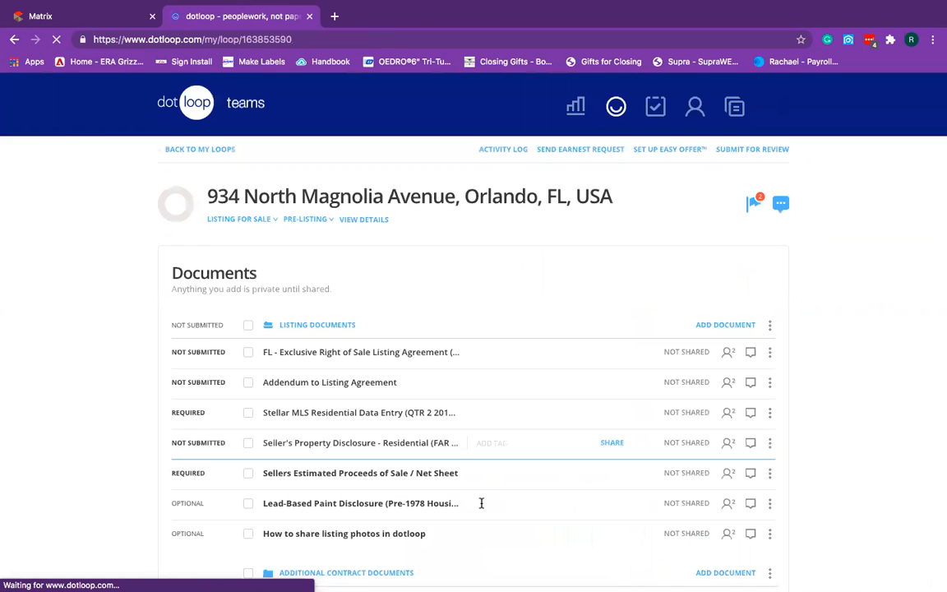
# Open the Sellers Estimated Proceeds net sheet, autofill the address, and fill in Marketed By.
pyautogui.scroll(-2, 481, 503)
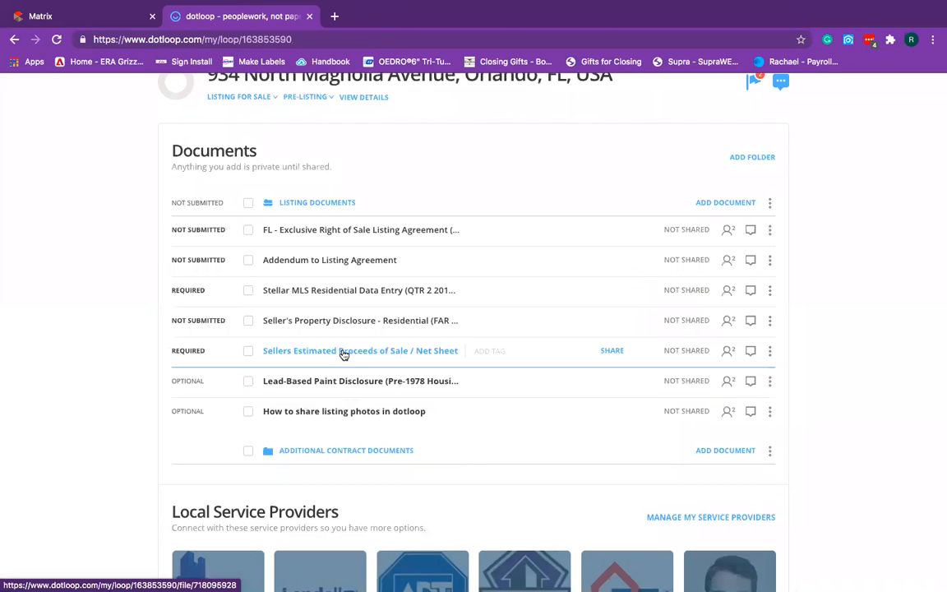
pyautogui.click(344, 351)
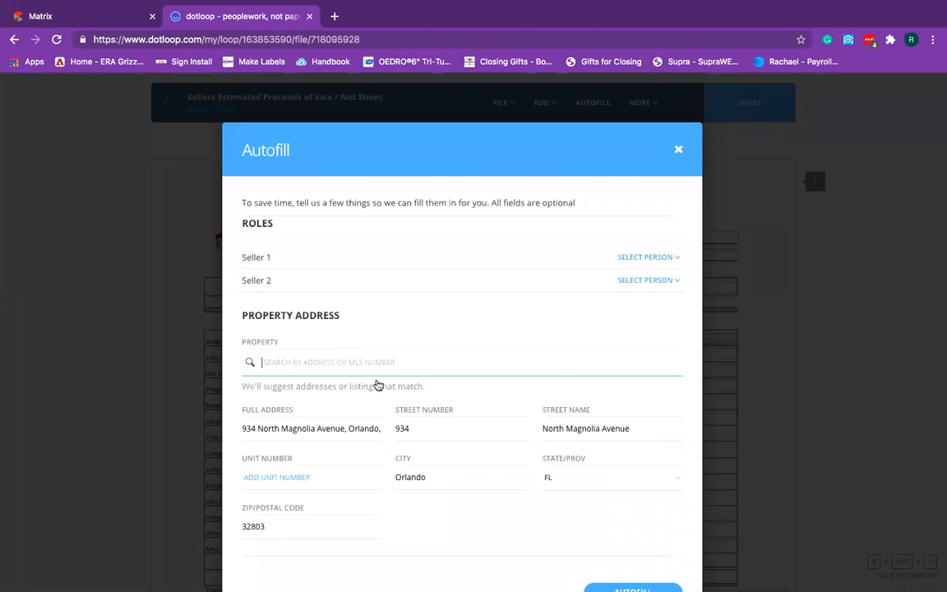
pyautogui.click(653, 564)
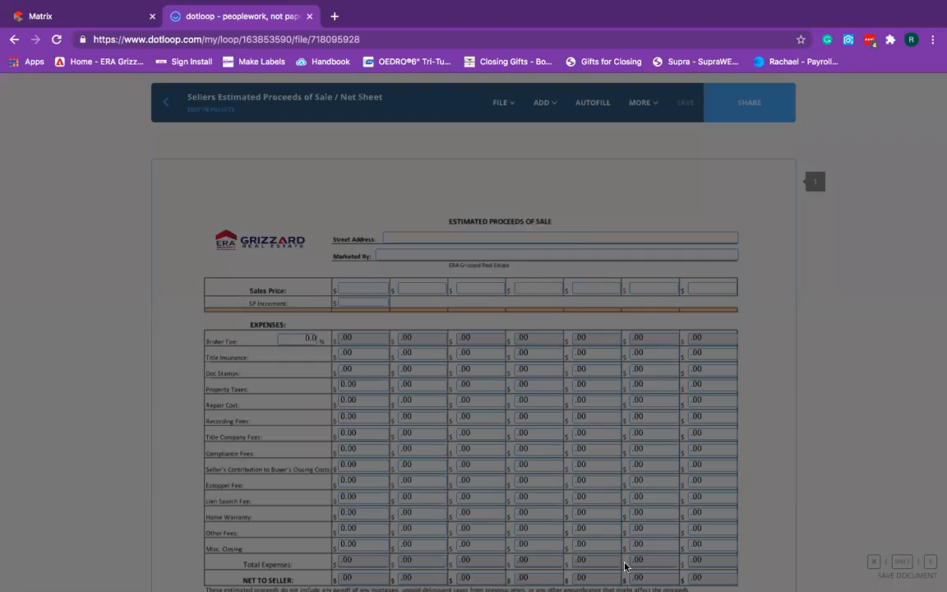
pyautogui.click(408, 255)
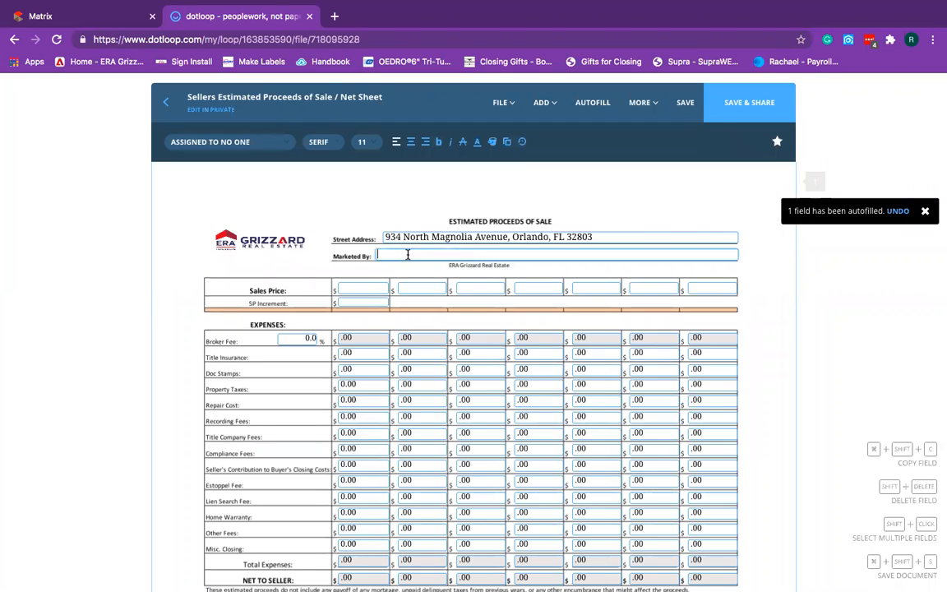
pyautogui.write('agents name -')
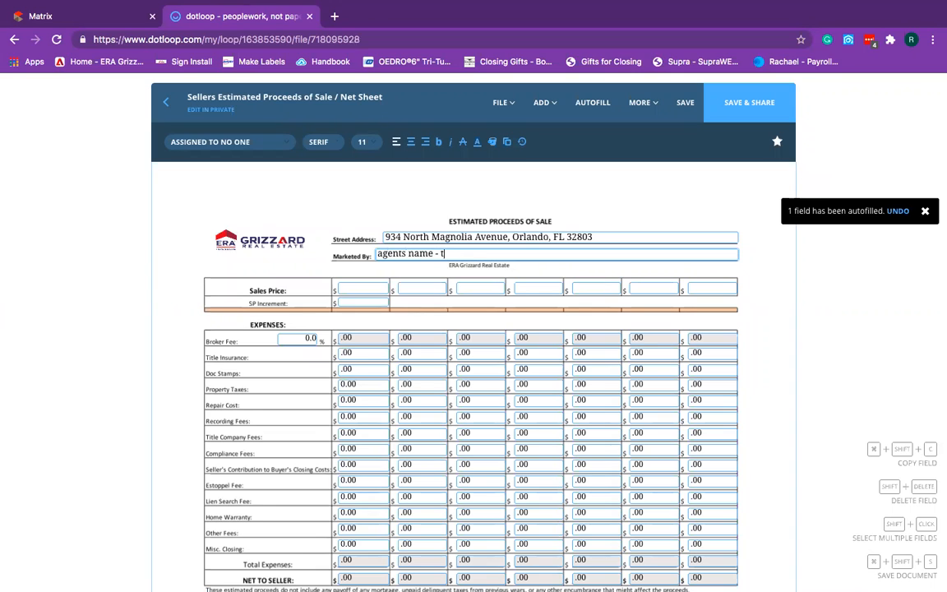
pyautogui.write(' this is just an estimate')
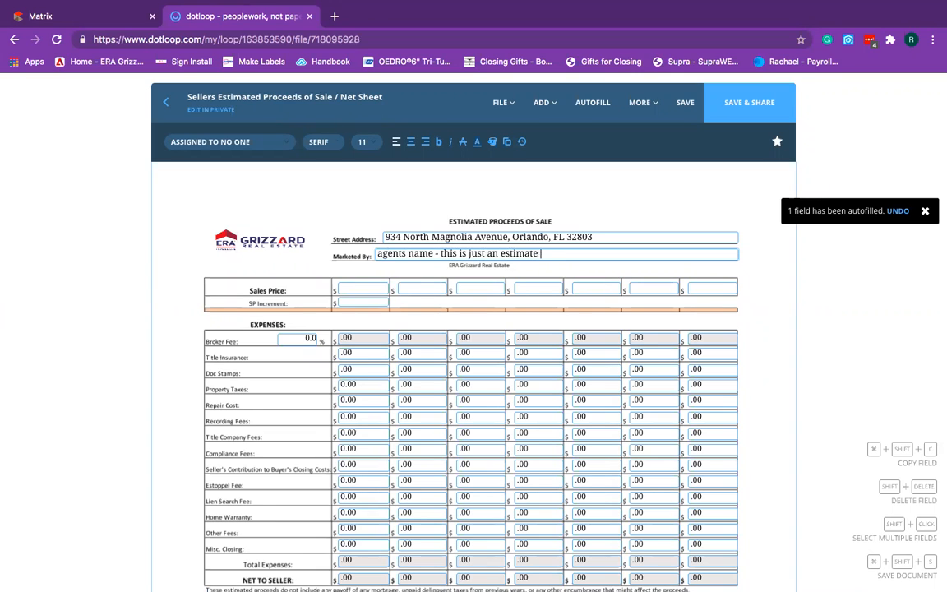
# Enter a 150000 sales price, 1000 SP increment and 5% broker fee.
pyautogui.click(375, 286)
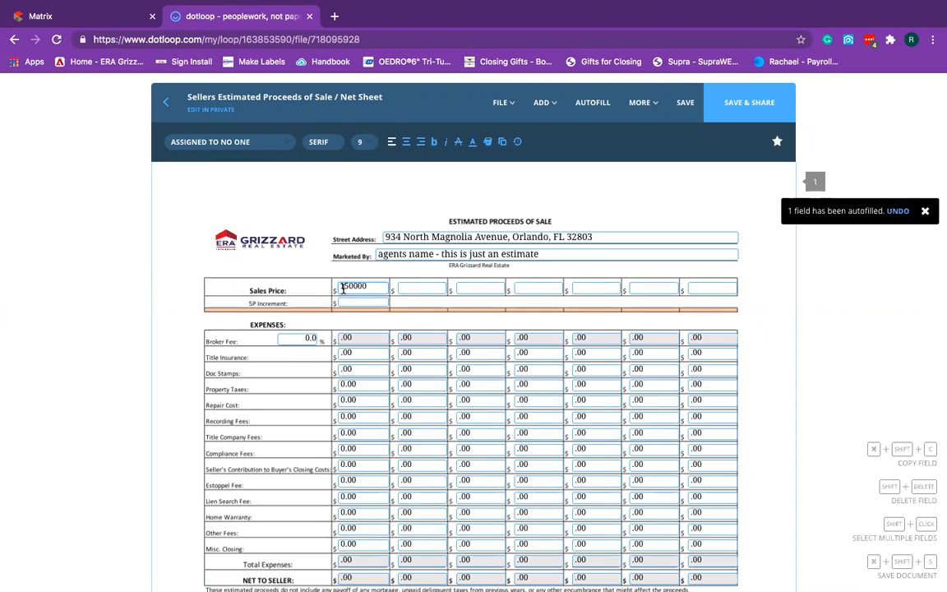
pyautogui.write('150000')
pyautogui.click(308, 293)
pyautogui.click(369, 301)
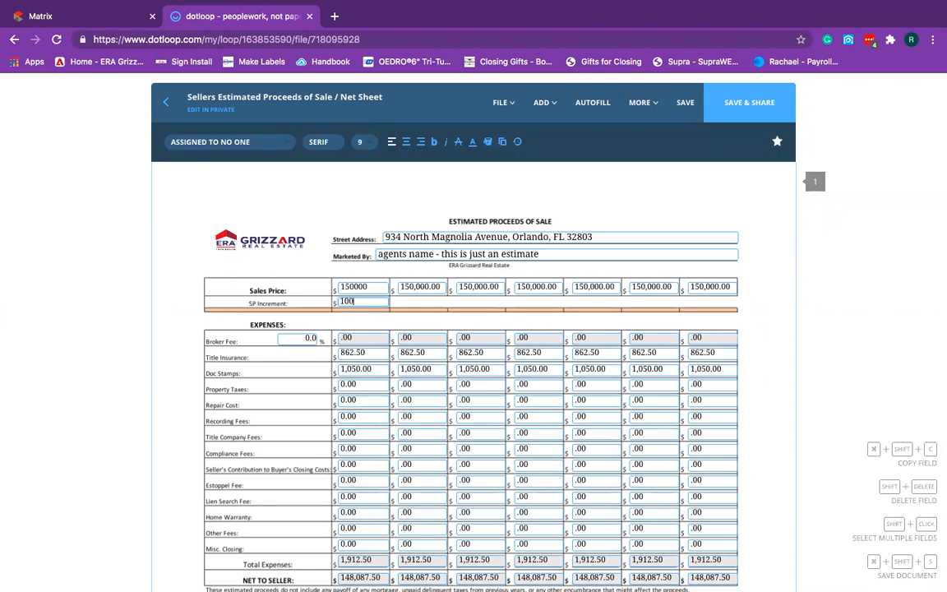
pyautogui.write('1000')
pyautogui.click(297, 298)
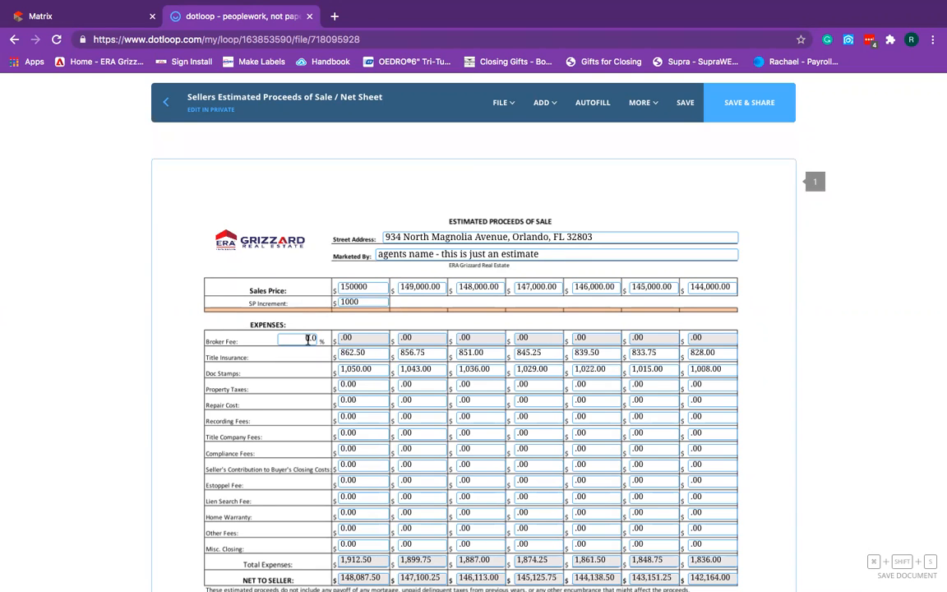
pyautogui.click(309, 339)
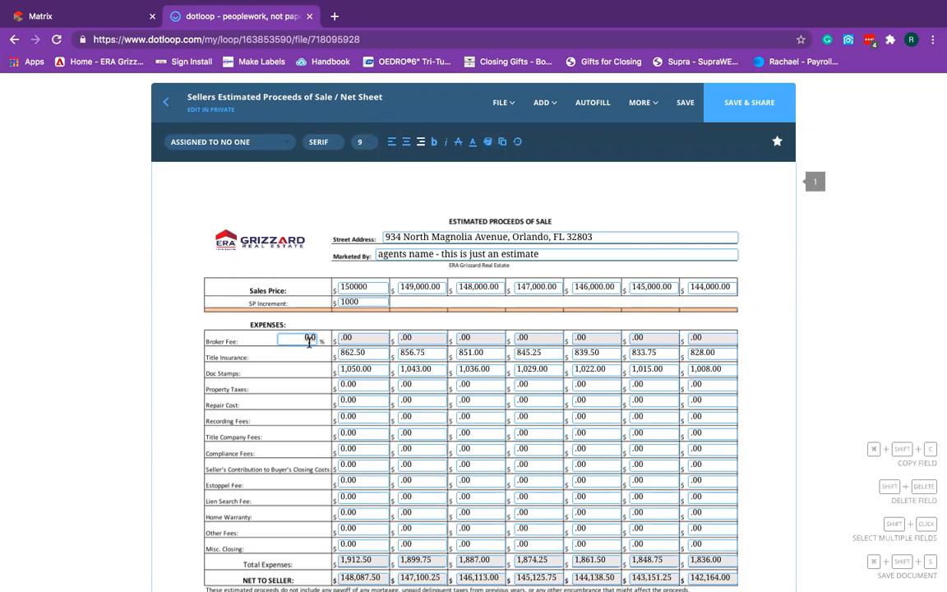
pyautogui.write('5')
pyautogui.click(271, 404)
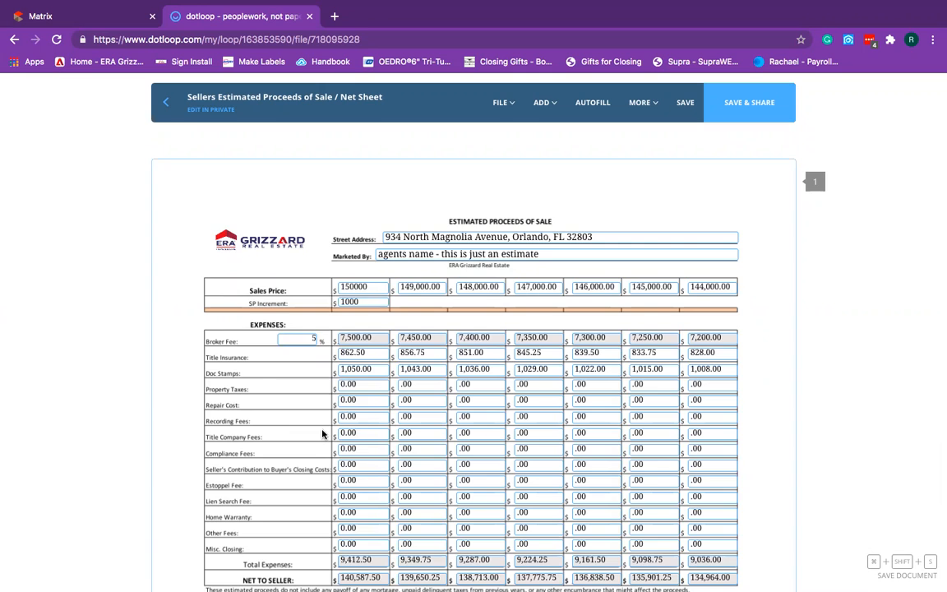
# Save the net sheet and go back to the loop's document list.
pyautogui.scroll(-2, 323, 433)
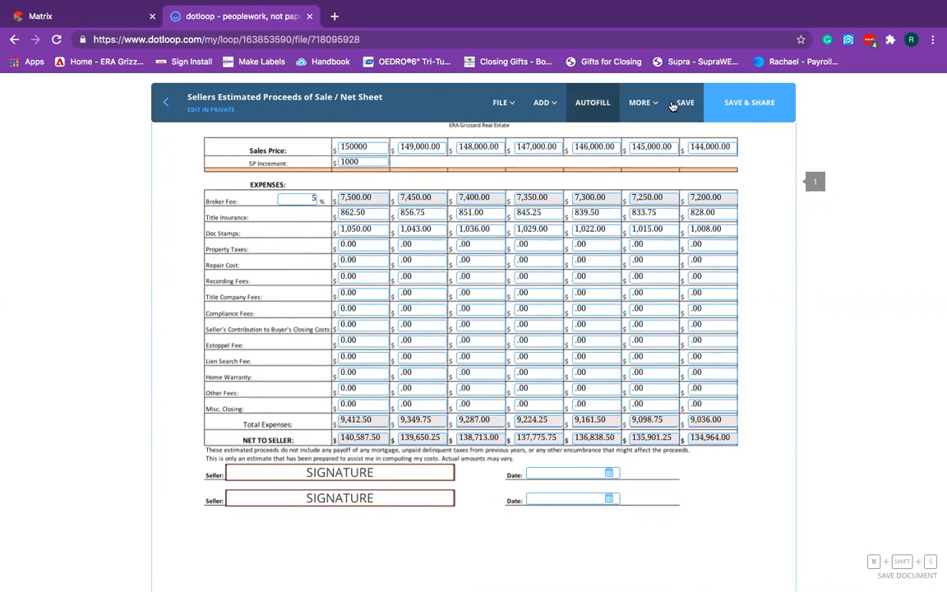
pyautogui.click(692, 103)
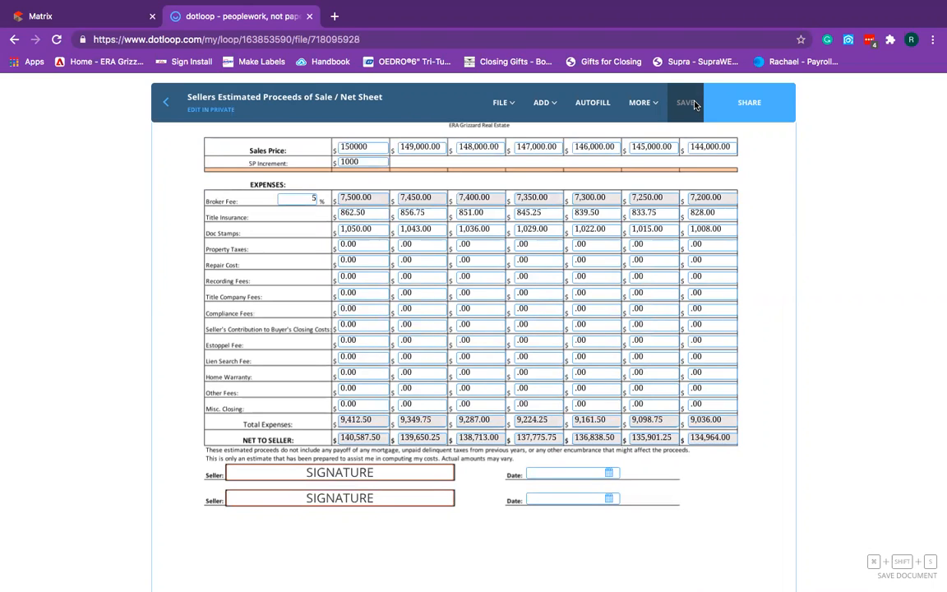
pyautogui.click(170, 107)
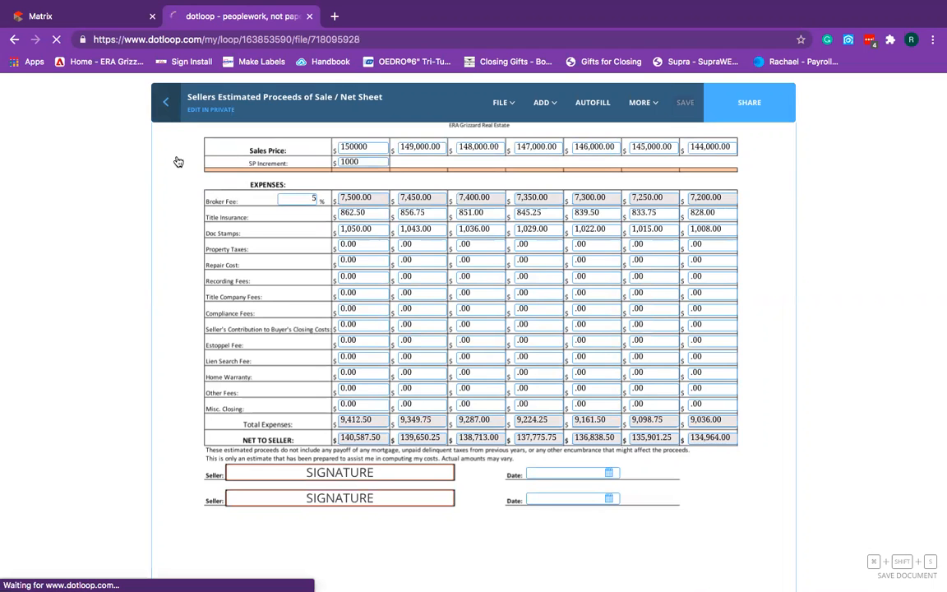
pyautogui.scroll(-3, 161, 434)
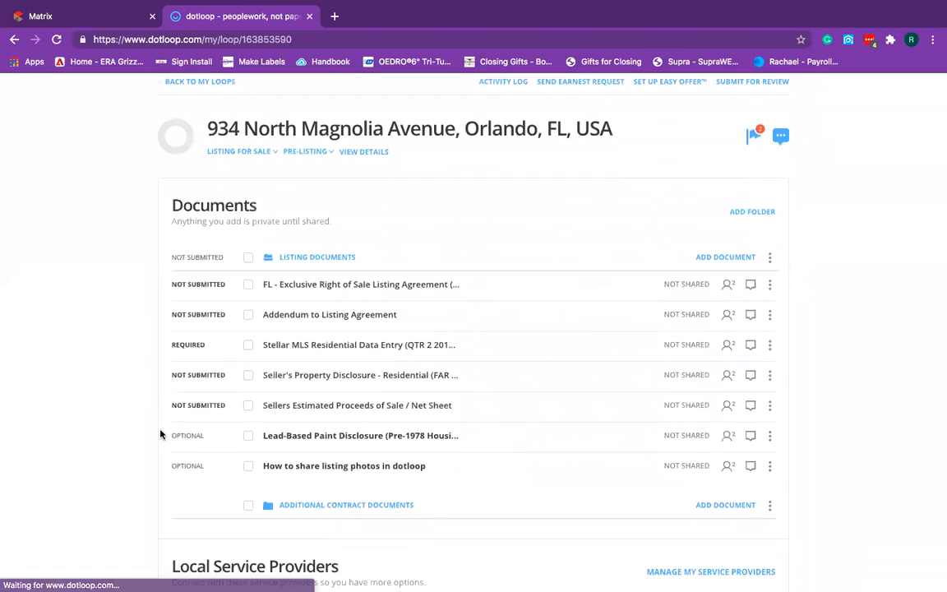
# Open the Lead-Based Paint Disclosure and autofill it with the loop's property details.
pyautogui.click(362, 402)
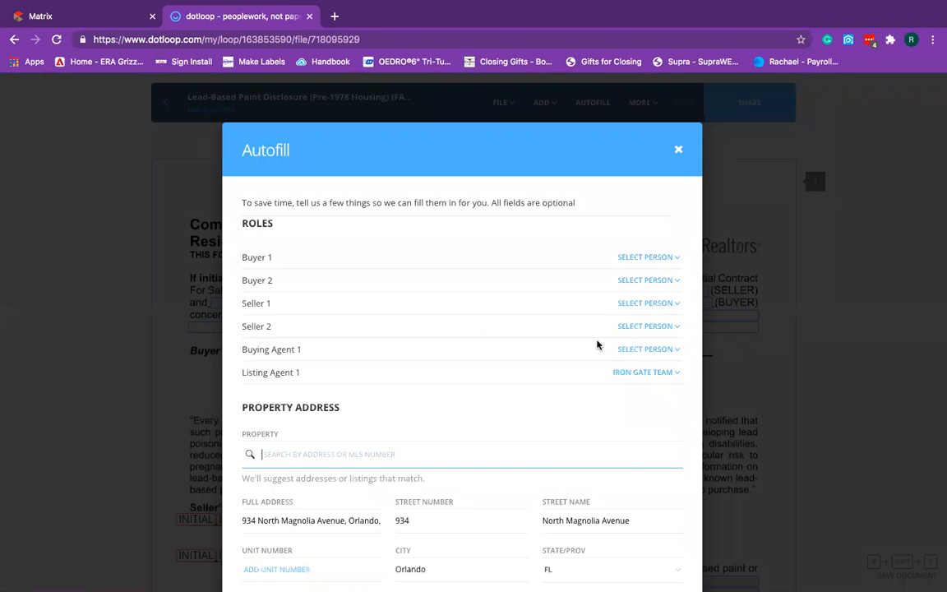
pyautogui.scroll(-5, 588, 477)
pyautogui.click(626, 567)
pyautogui.scroll(-2, 407, 488)
pyautogui.scroll(-1, 407, 489)
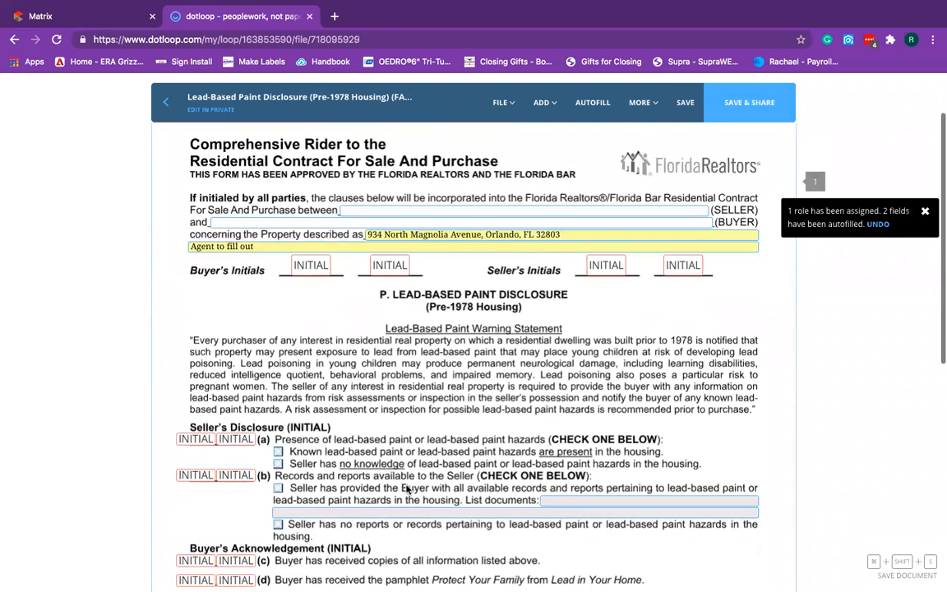
pyautogui.scroll(-3, 503, 444)
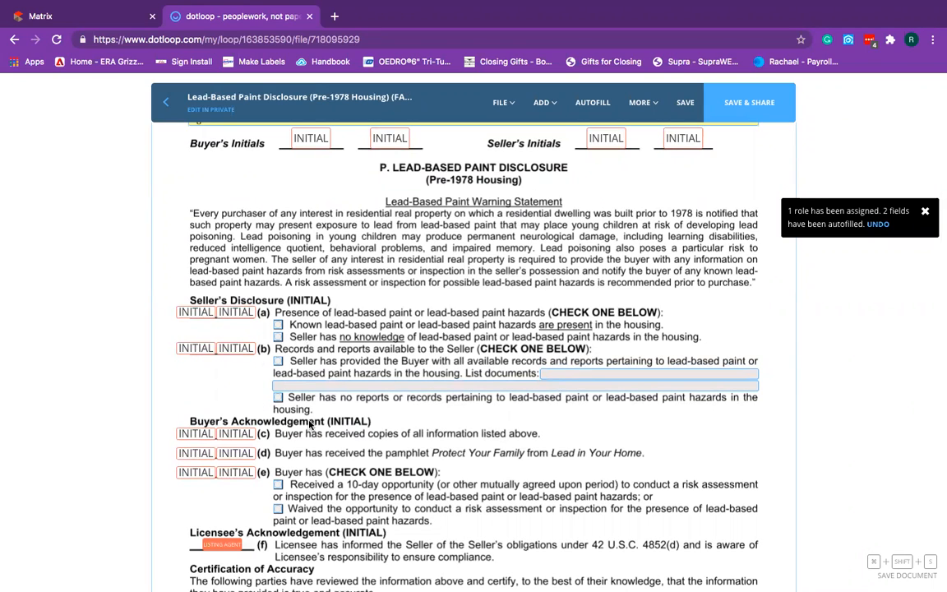
pyautogui.scroll(-1, 313, 413)
pyautogui.scroll(-3, 312, 412)
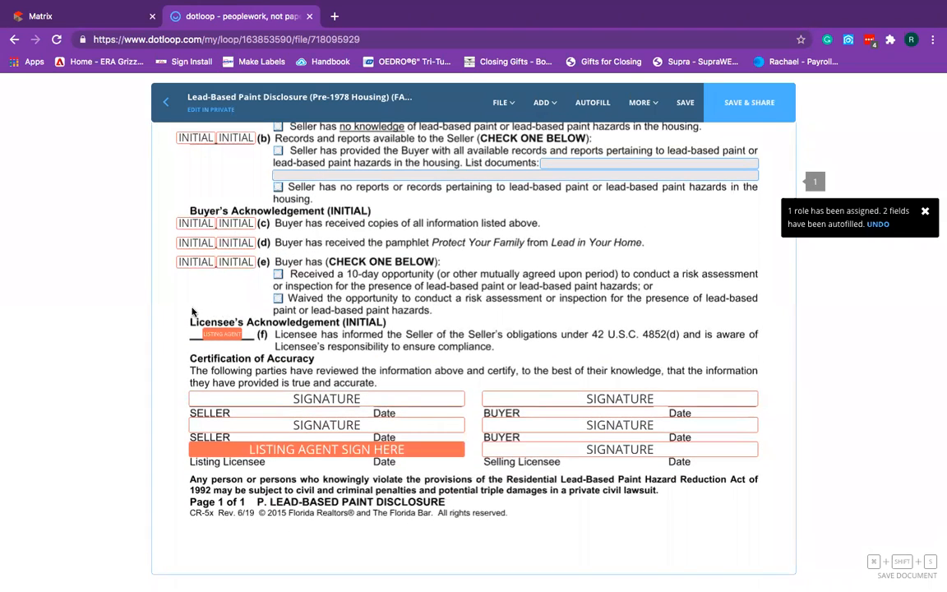
# Review the listing agent signature field, then save the disclosure and return to the loop.
pyautogui.click(207, 457)
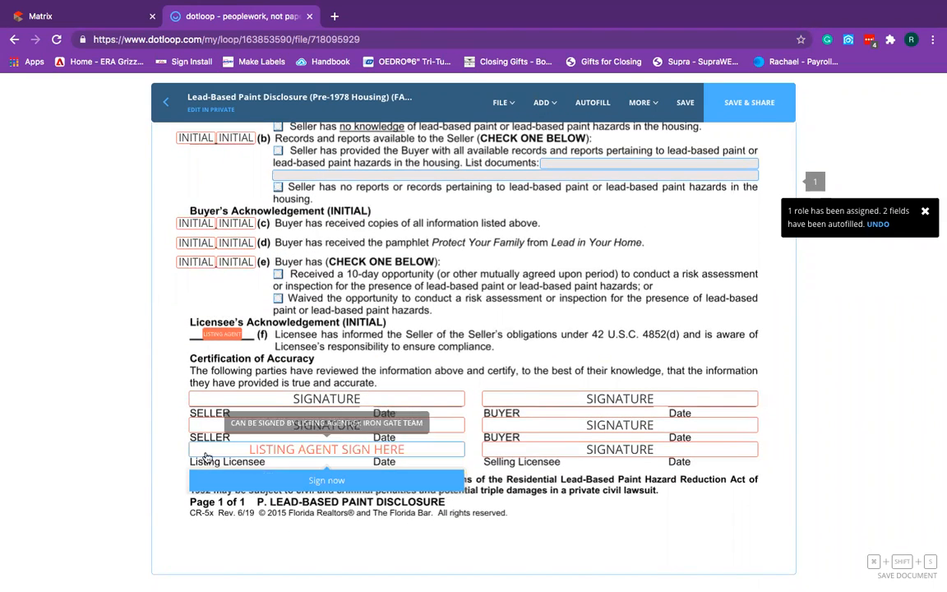
pyautogui.click(368, 551)
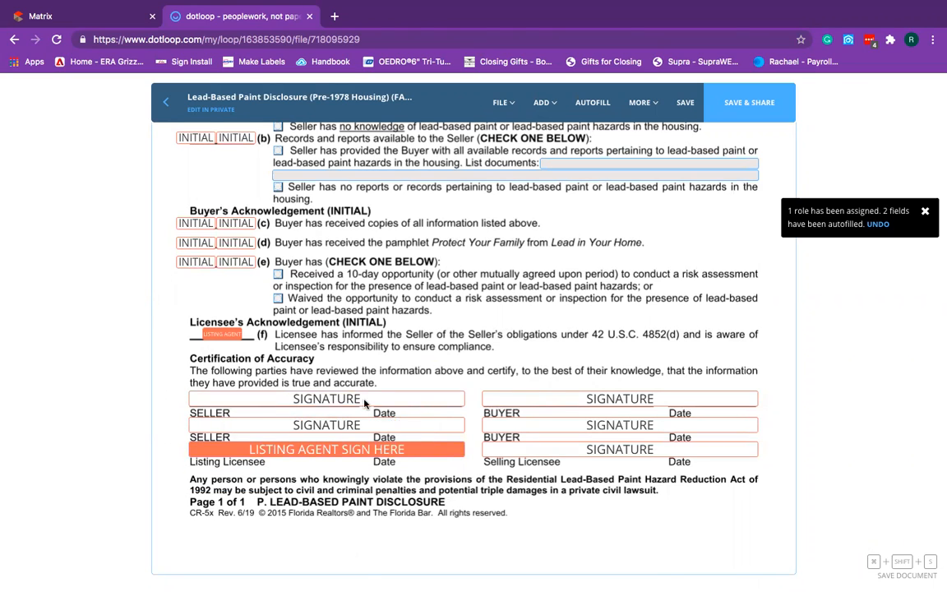
pyautogui.click(685, 105)
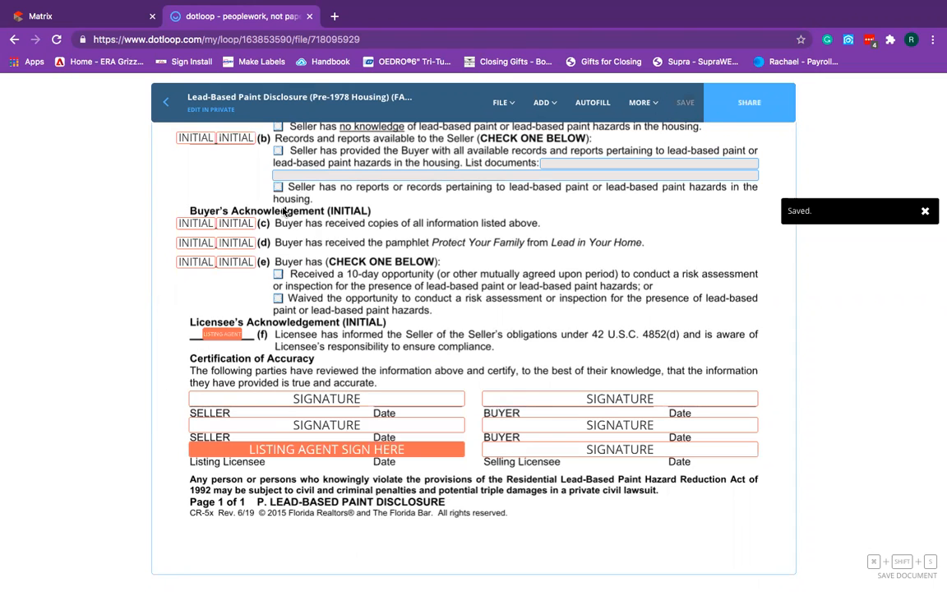
pyautogui.click(165, 104)
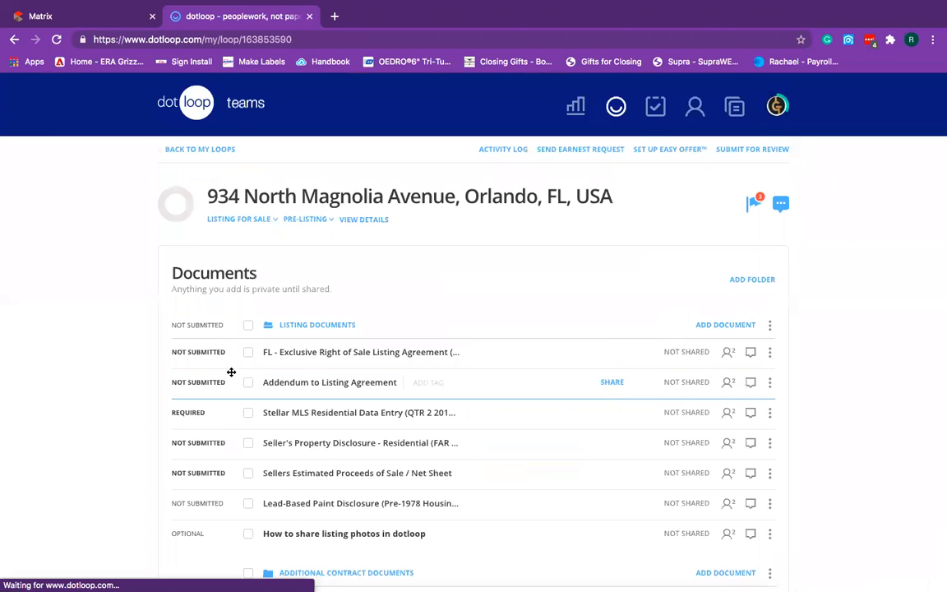
# Tick the Listing Documents folder and untick the 'How to share listing photos in dotloop' guide.
pyautogui.scroll(-1, 77, 380)
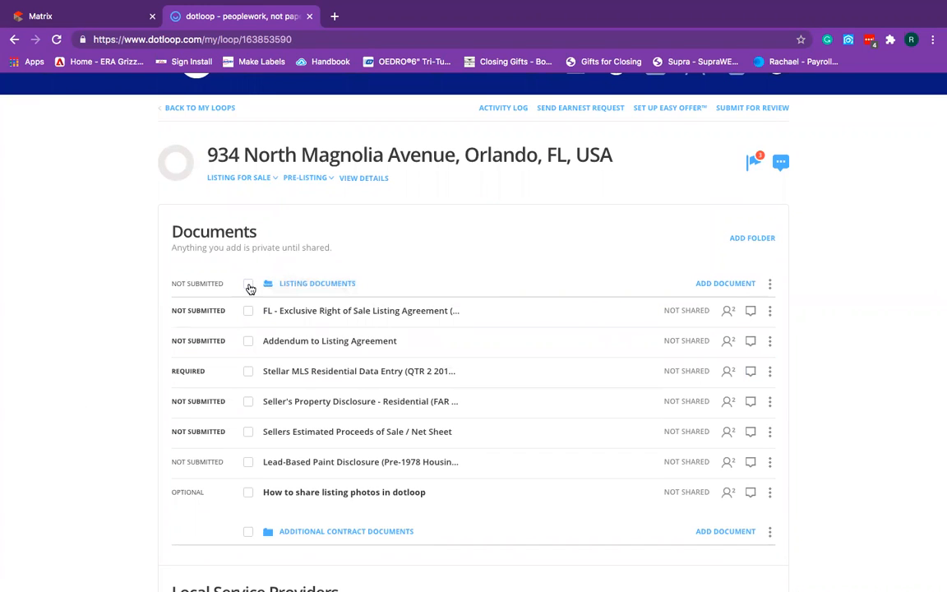
pyautogui.click(249, 286)
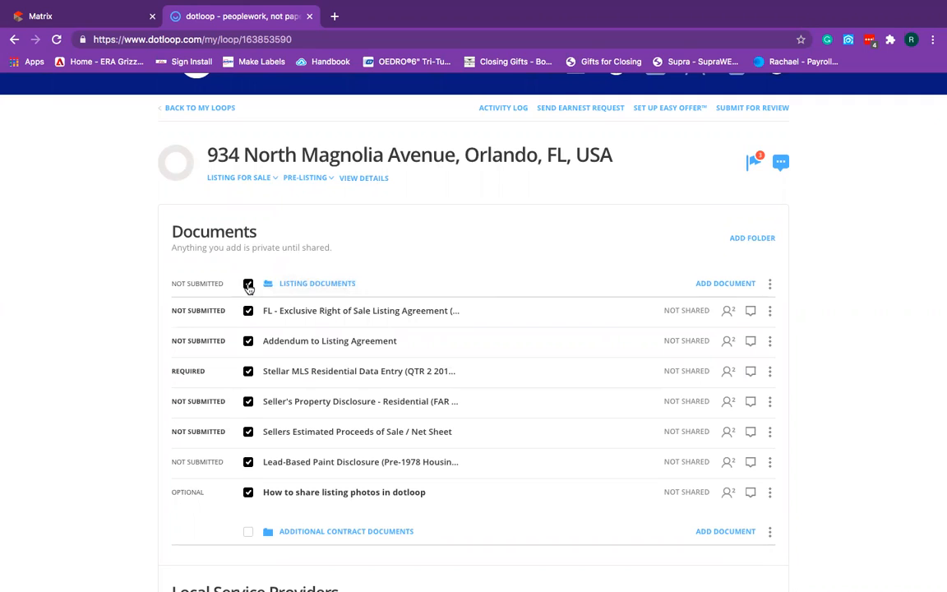
pyautogui.click(249, 493)
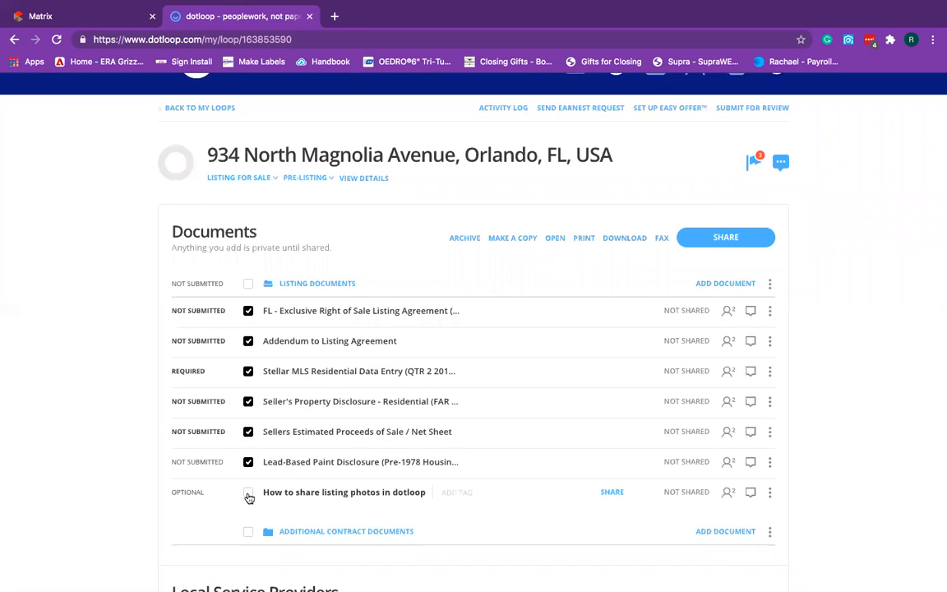
pyautogui.moveTo(248, 497); pyautogui.dragTo(674, 351)
# Add the suggested contact as Seller with Can Fill & Sign permission.
pyautogui.click(724, 241)
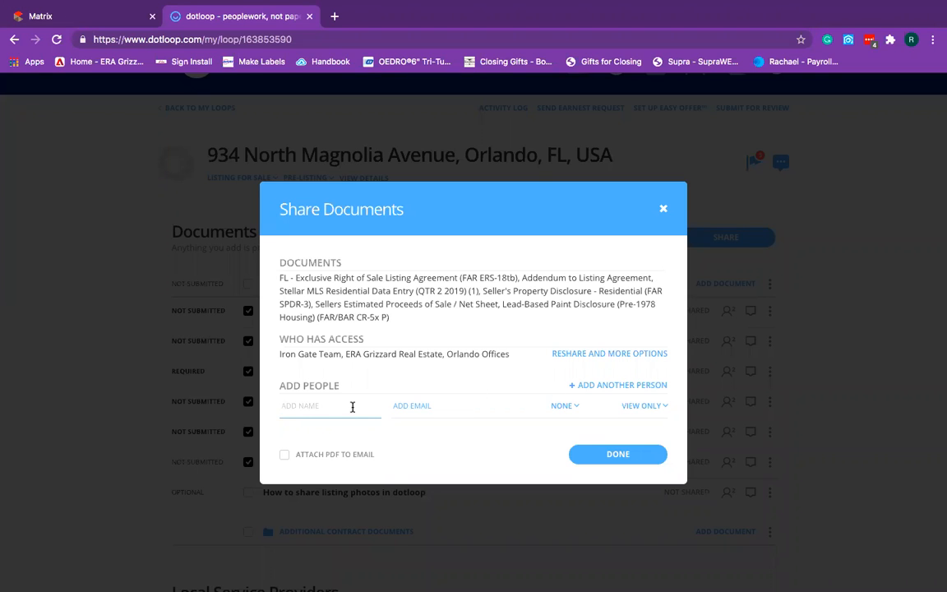
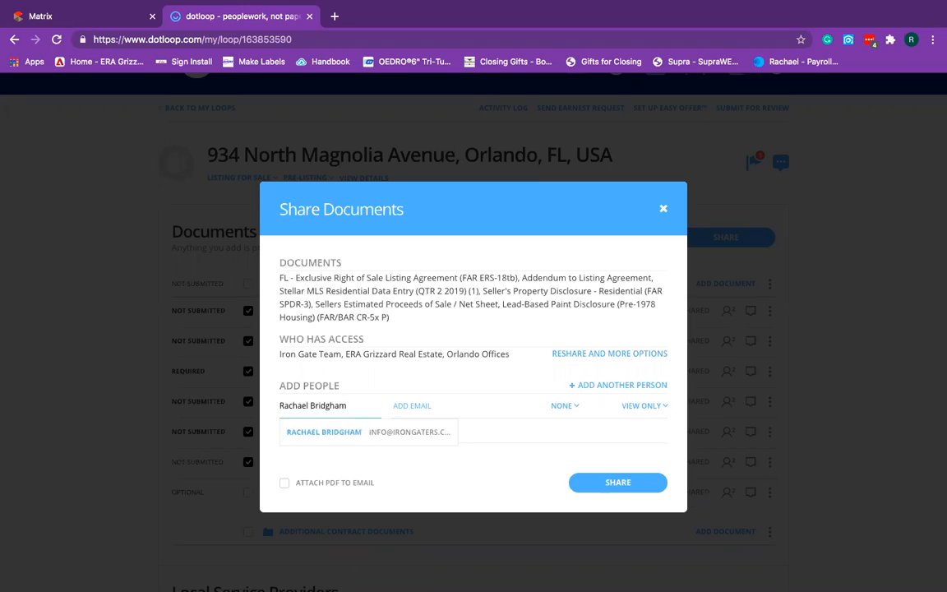
pyautogui.click(363, 434)
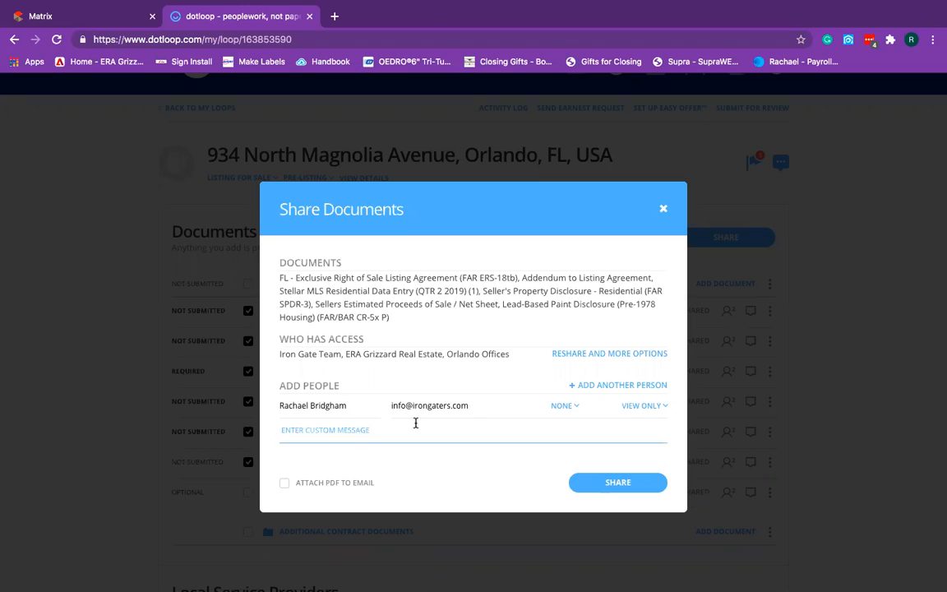
pyautogui.click(566, 406)
pyautogui.click(597, 485)
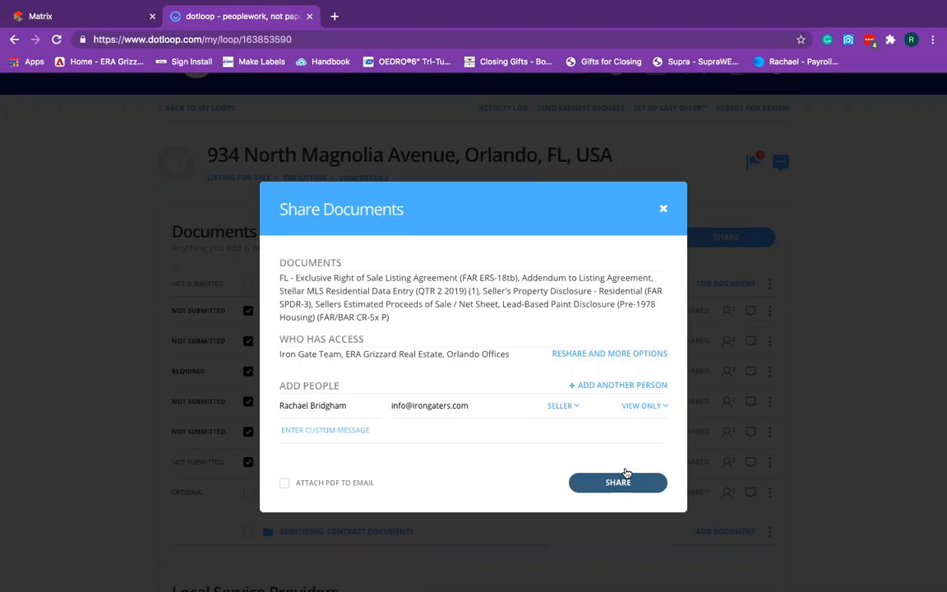
pyautogui.click(643, 406)
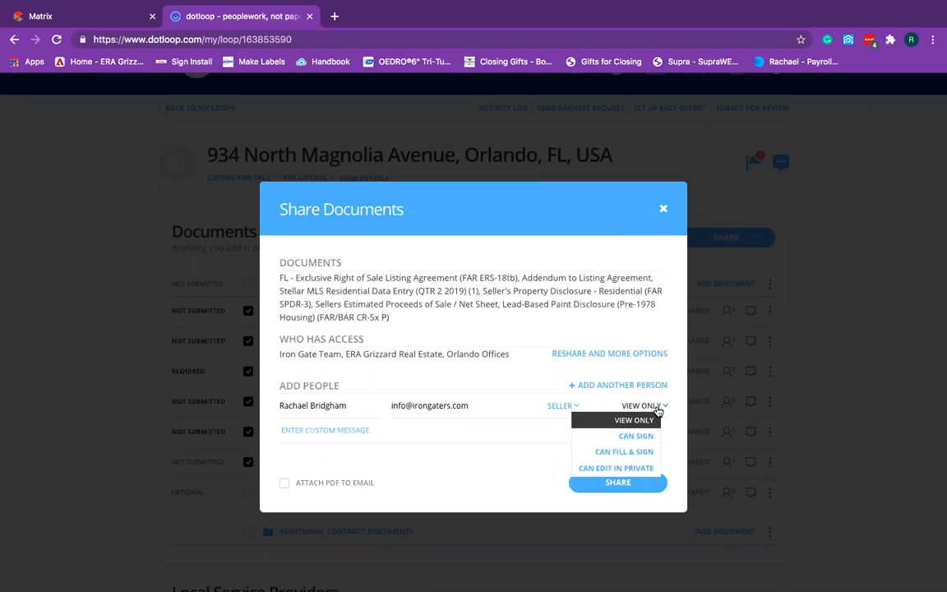
pyautogui.click(645, 453)
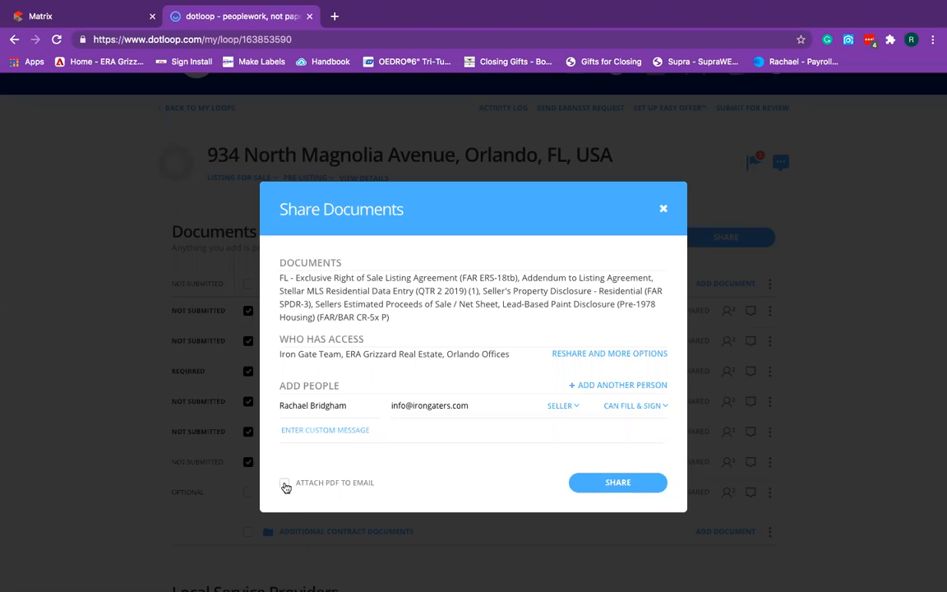
# Attach PDFs to the email, add a short client message, and share the documents.
pyautogui.click(310, 435)
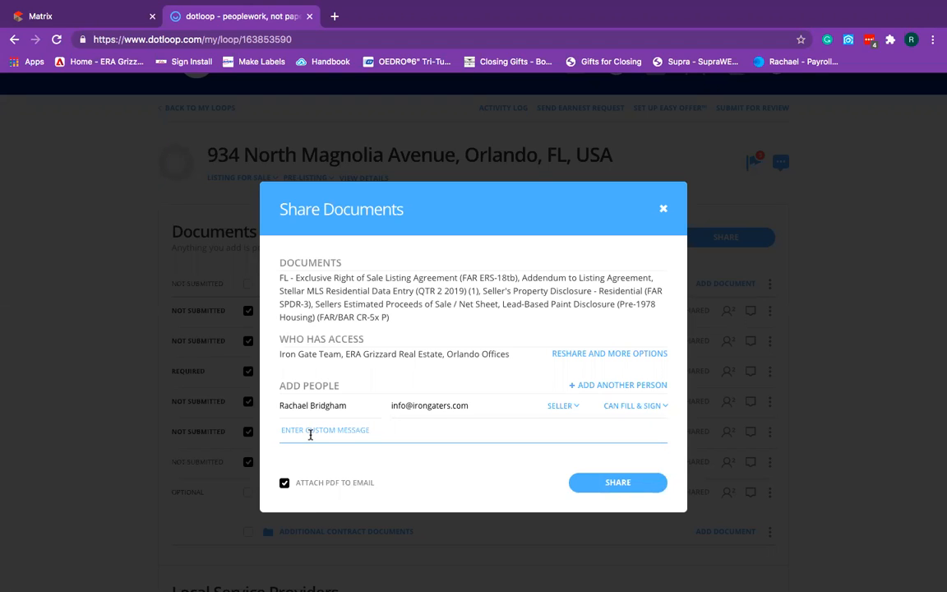
pyautogui.click(331, 427)
pyautogui.write('Message here to your client')
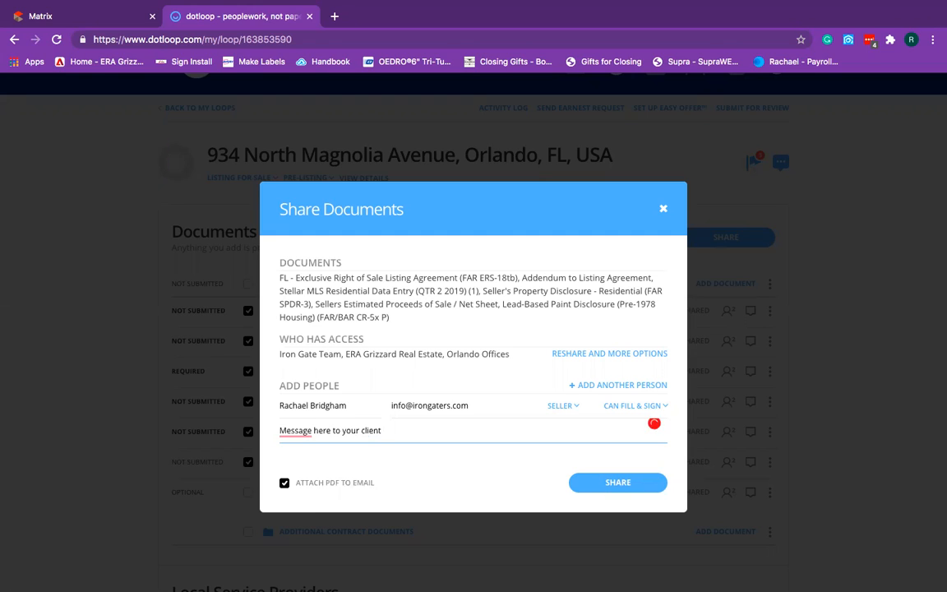
pyautogui.click(627, 485)
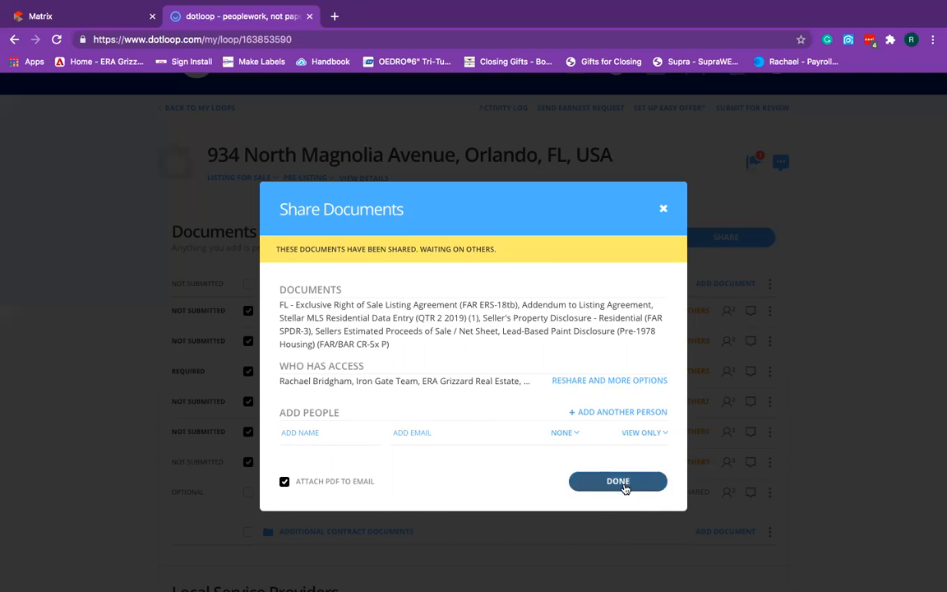
pyautogui.click(618, 482)
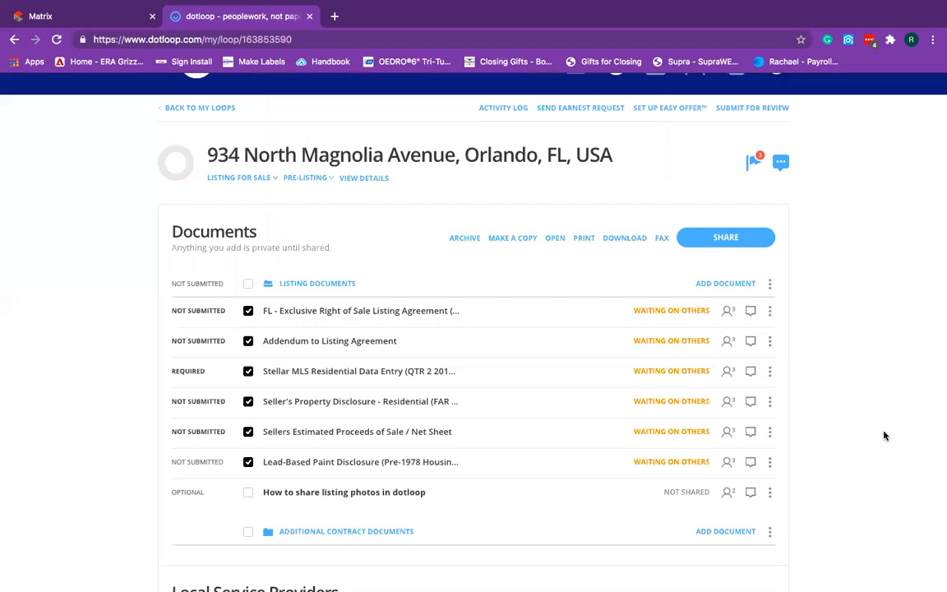
pyautogui.scroll(-3, 884, 435)
pyautogui.scroll(-4, 877, 439)
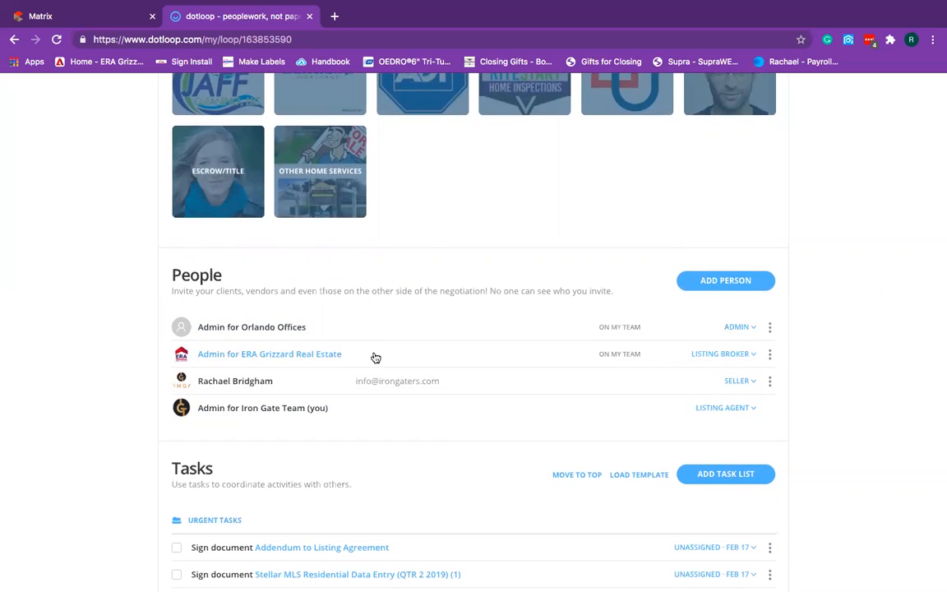
pyautogui.scroll(8, 911, 365)
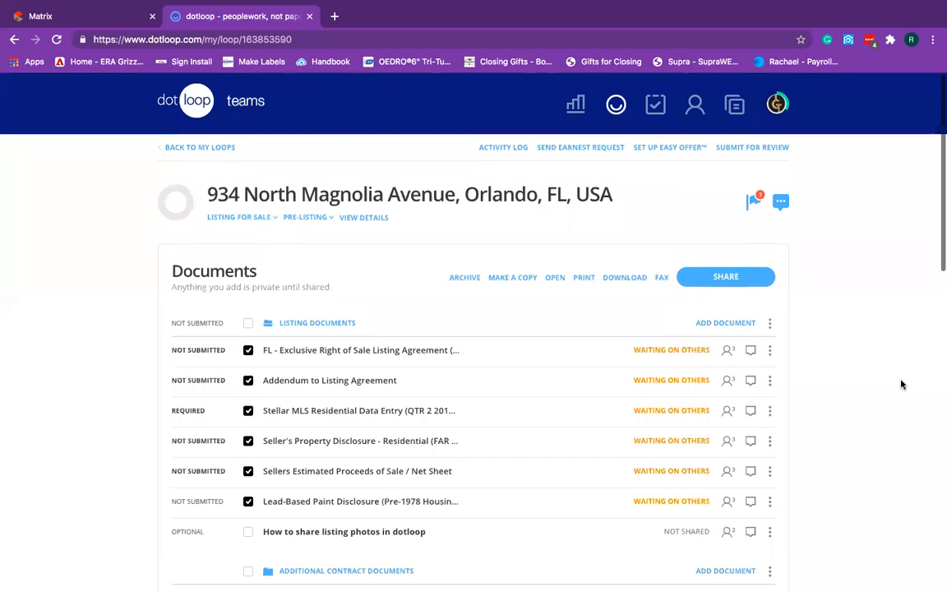
pyautogui.click(781, 203)
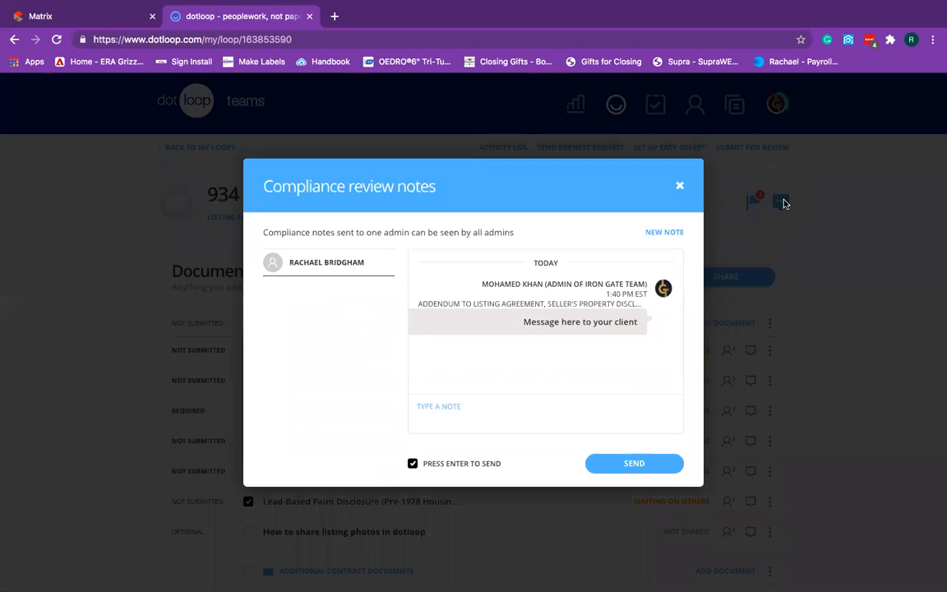
pyautogui.click(661, 234)
pyautogui.scroll(-3, 341, 398)
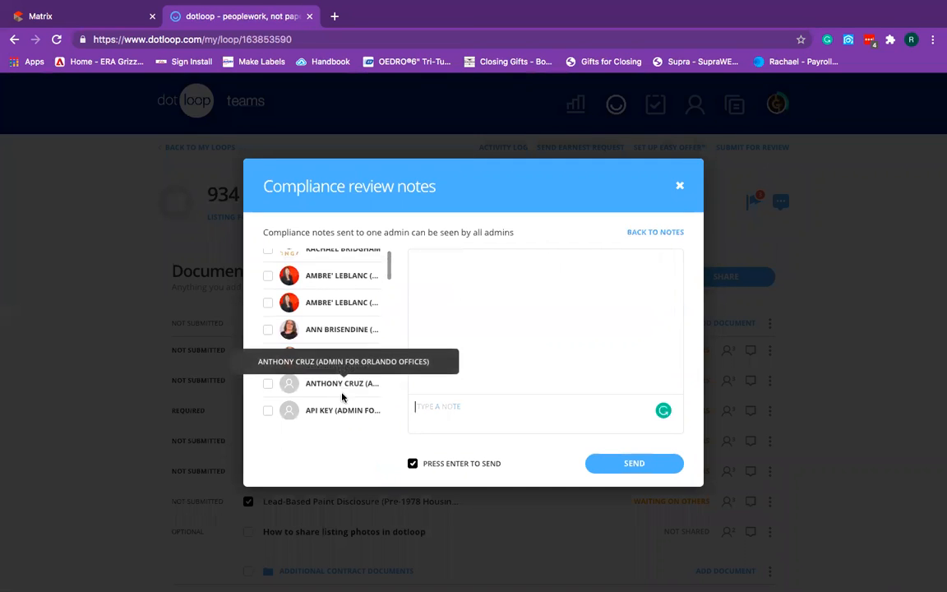
pyautogui.scroll(-5, 341, 386)
pyautogui.scroll(-5, 333, 387)
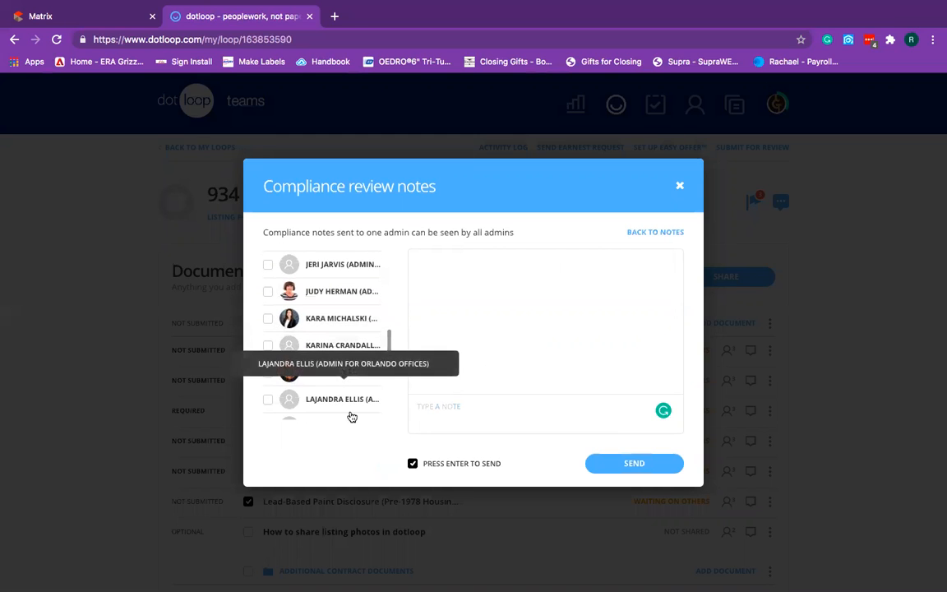
pyautogui.click(268, 373)
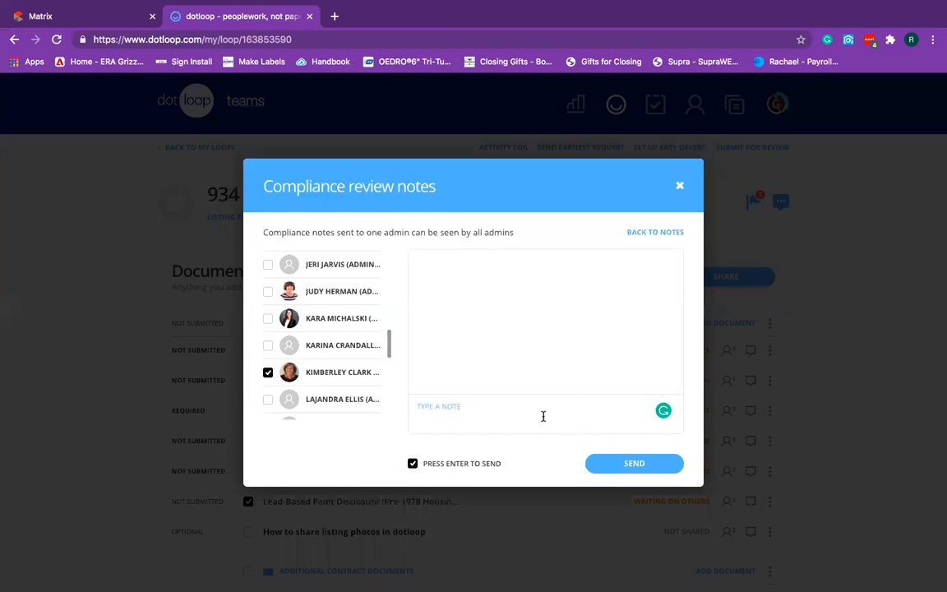
pyautogui.scroll(-5, 371, 381)
pyautogui.scroll(-3, 339, 382)
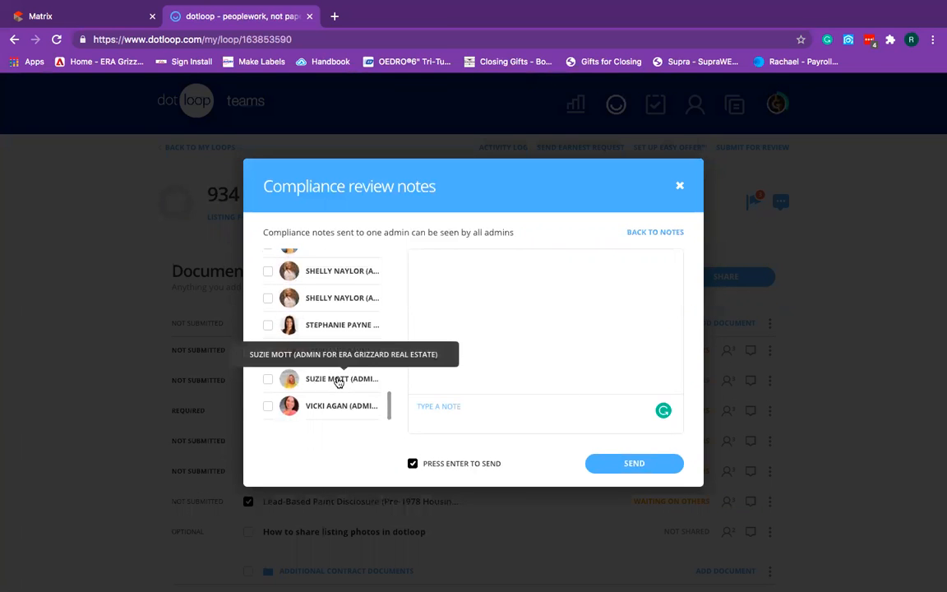
pyautogui.click(269, 406)
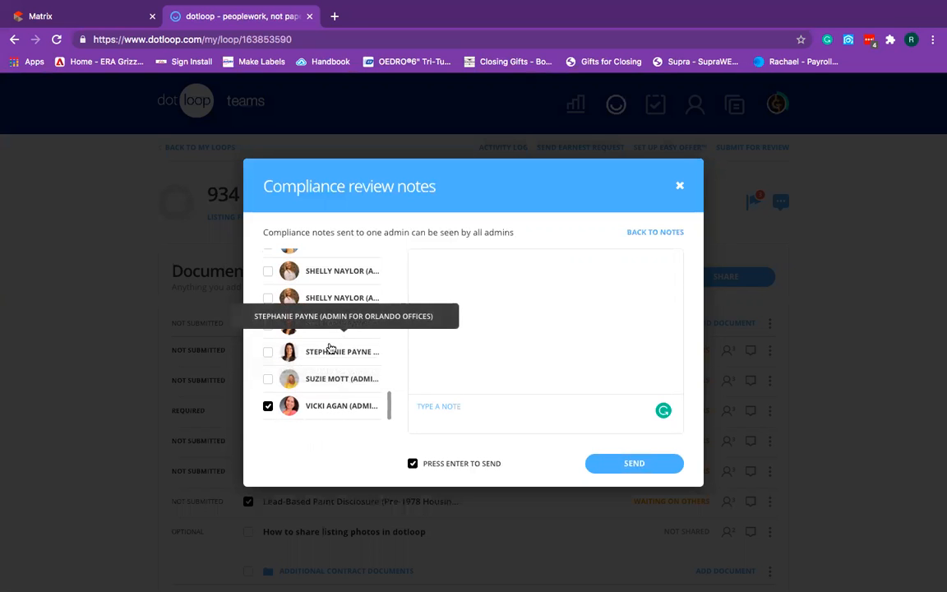
pyautogui.scroll(10, 330, 349)
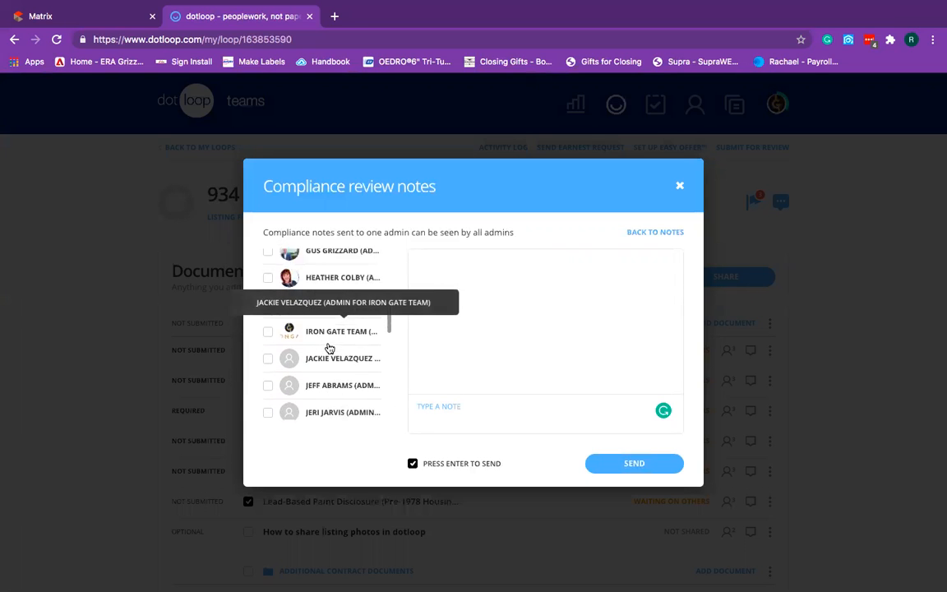
pyautogui.scroll(3, 330, 348)
pyautogui.click(267, 341)
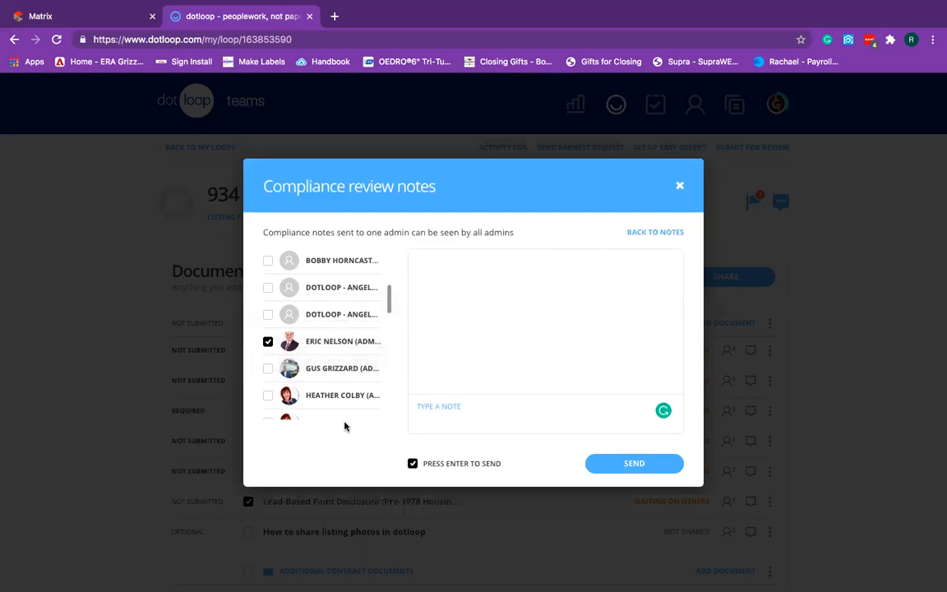
pyautogui.scroll(1, 332, 328)
pyautogui.scroll(5, 332, 328)
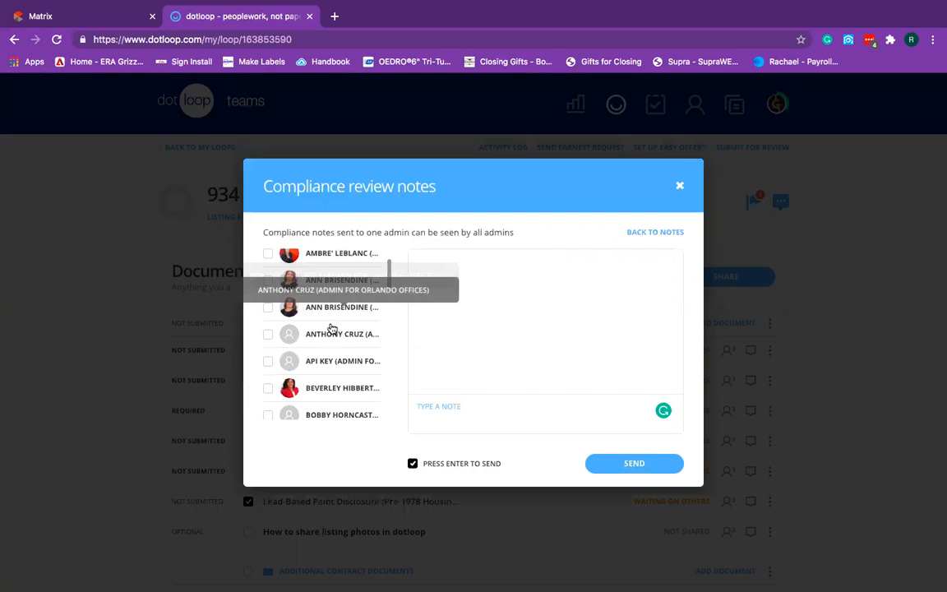
pyautogui.scroll(-15, 332, 328)
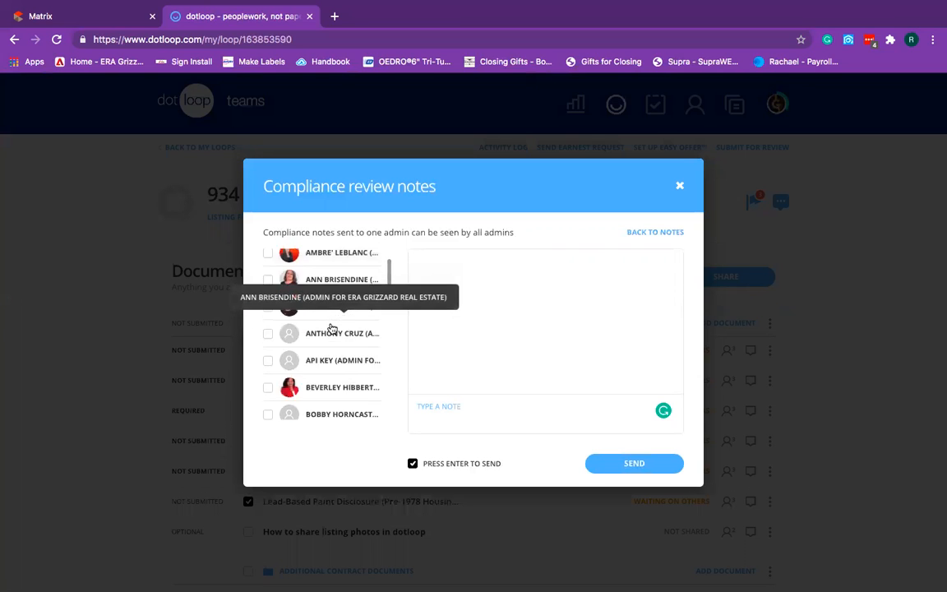
pyautogui.scroll(-2, 332, 328)
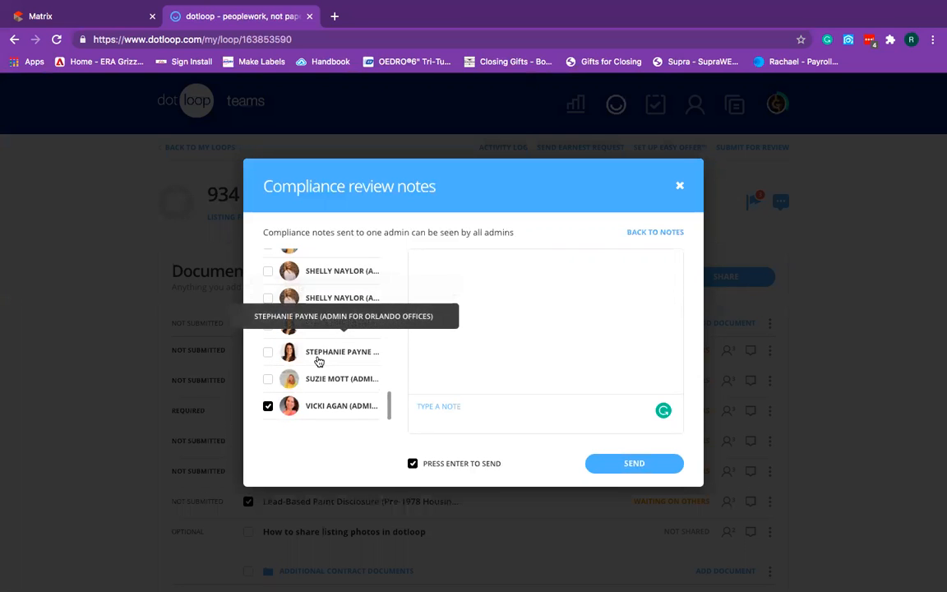
pyautogui.click(678, 187)
pyautogui.click(778, 202)
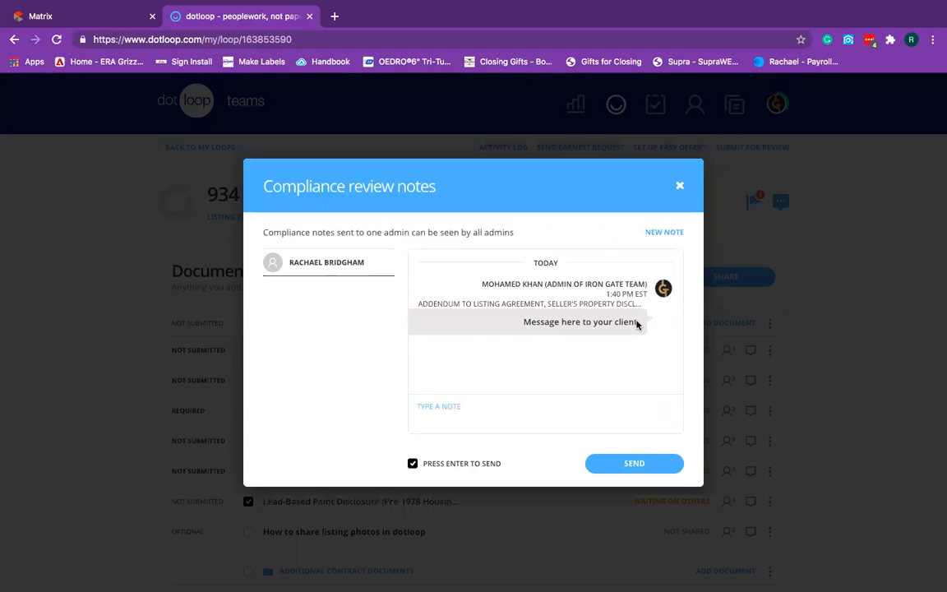
pyautogui.click(680, 186)
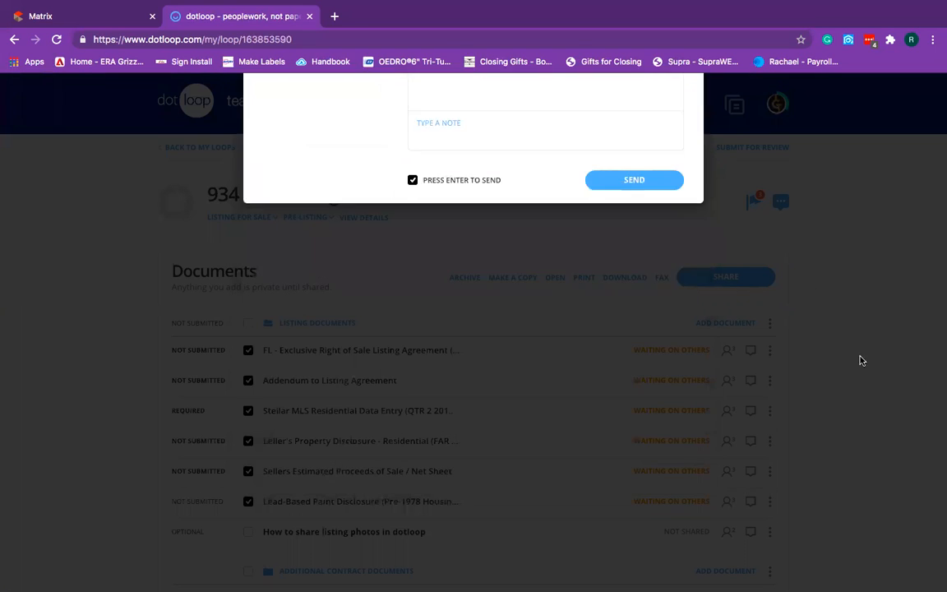
pyautogui.scroll(-1, 855, 366)
pyautogui.scroll(-10, 855, 367)
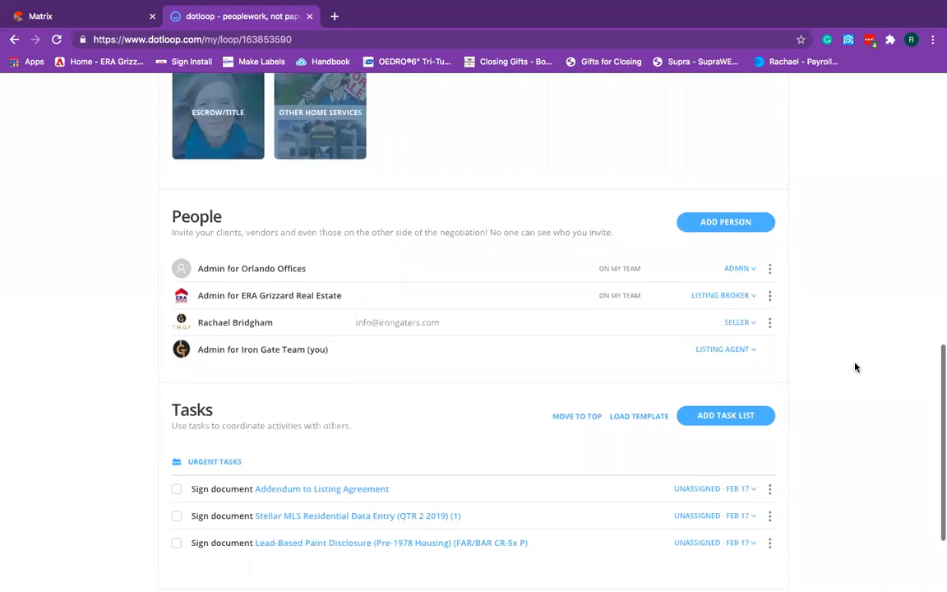
pyautogui.click(698, 230)
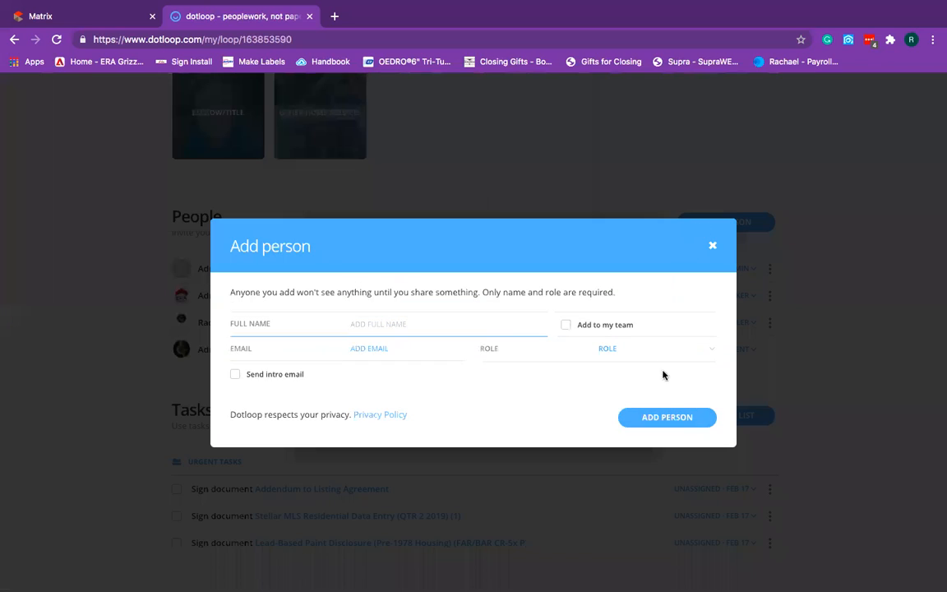
pyautogui.click(647, 352)
pyautogui.scroll(-5, 638, 422)
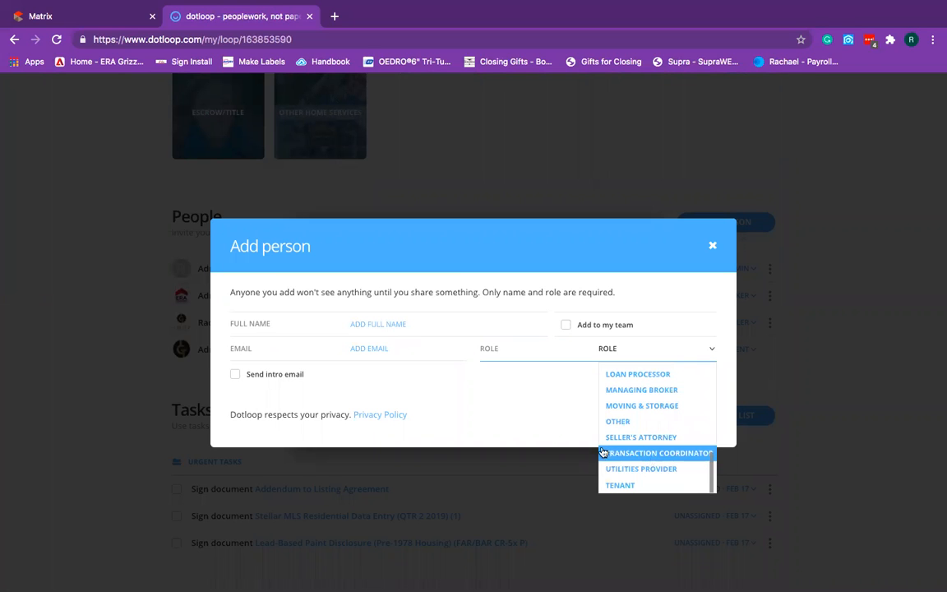
pyautogui.click(548, 424)
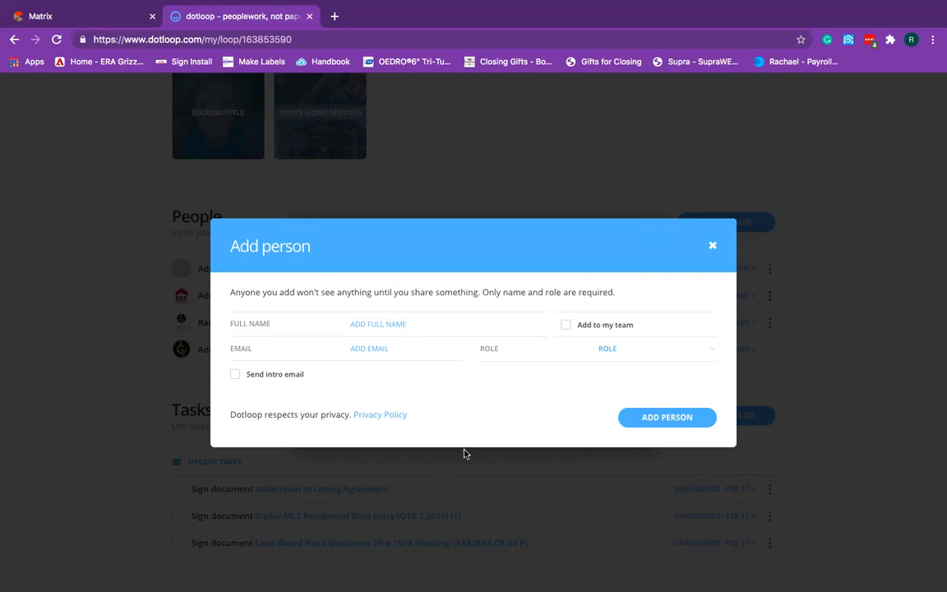
pyautogui.click(712, 249)
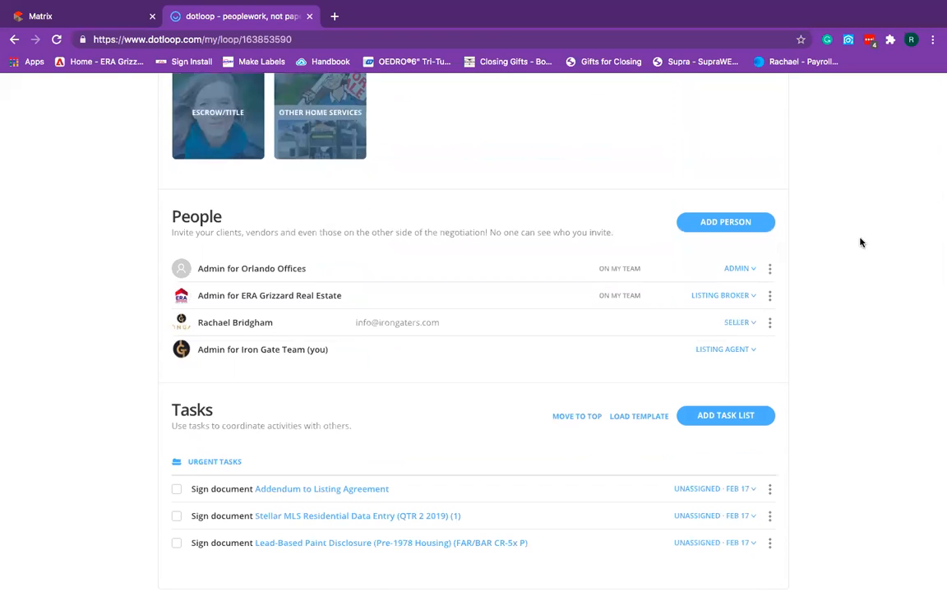
pyautogui.scroll(5, 848, 250)
pyautogui.scroll(4, 848, 254)
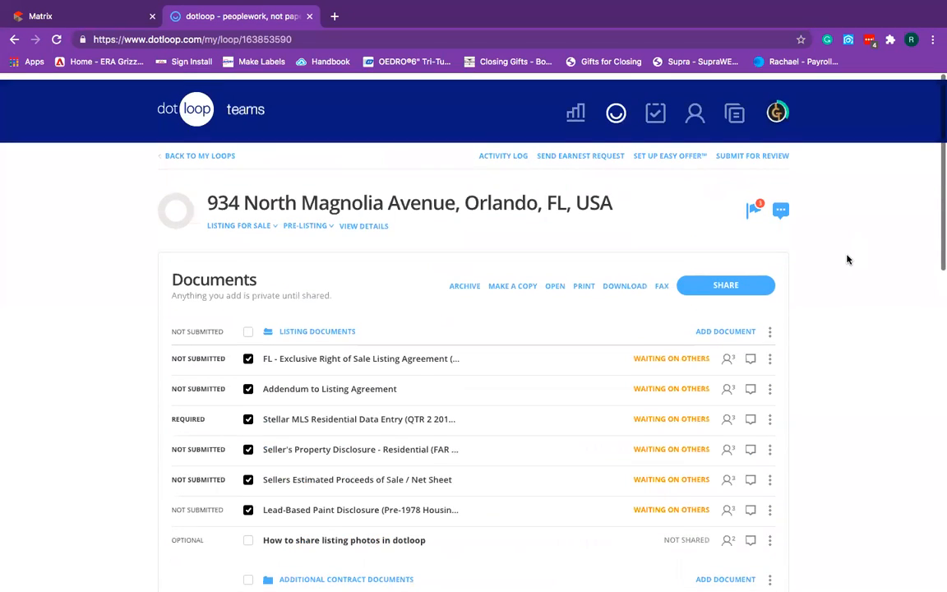